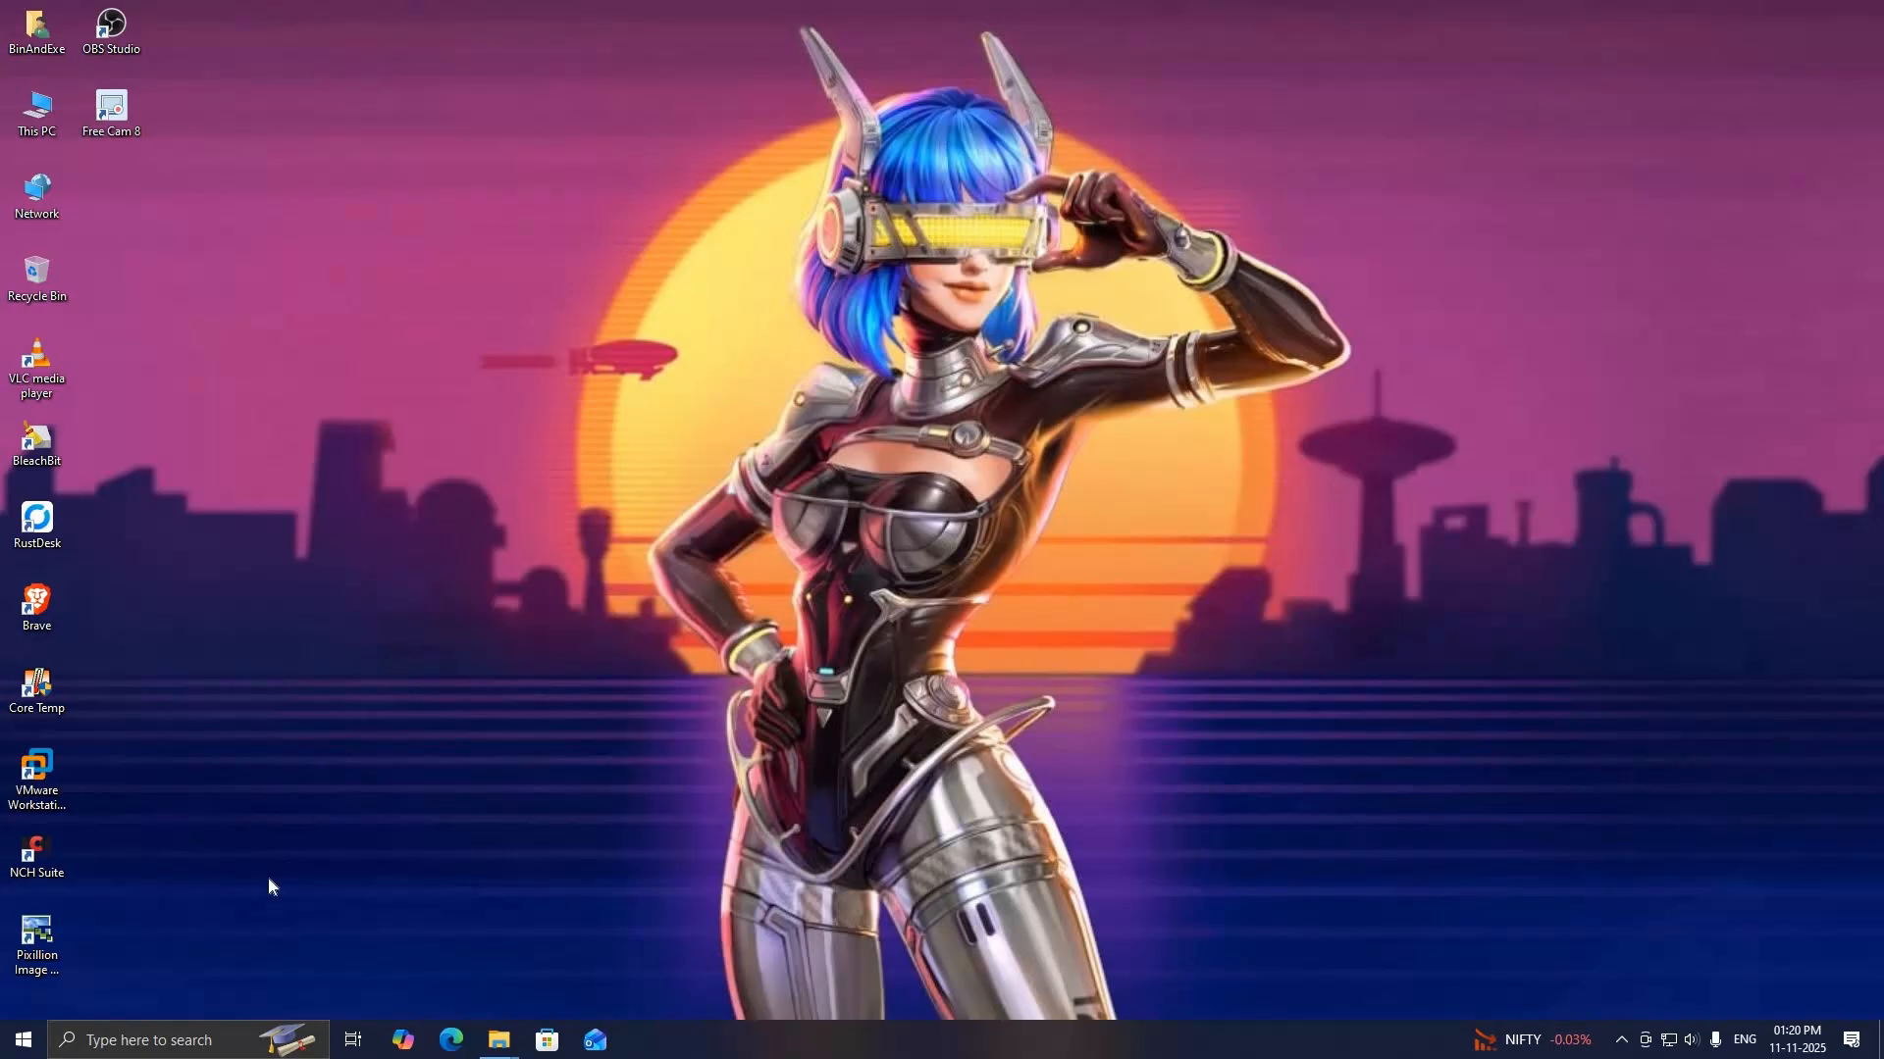
# Step: Search Windows for "disk" and dismiss the search results
pyautogui.click(132, 1042)
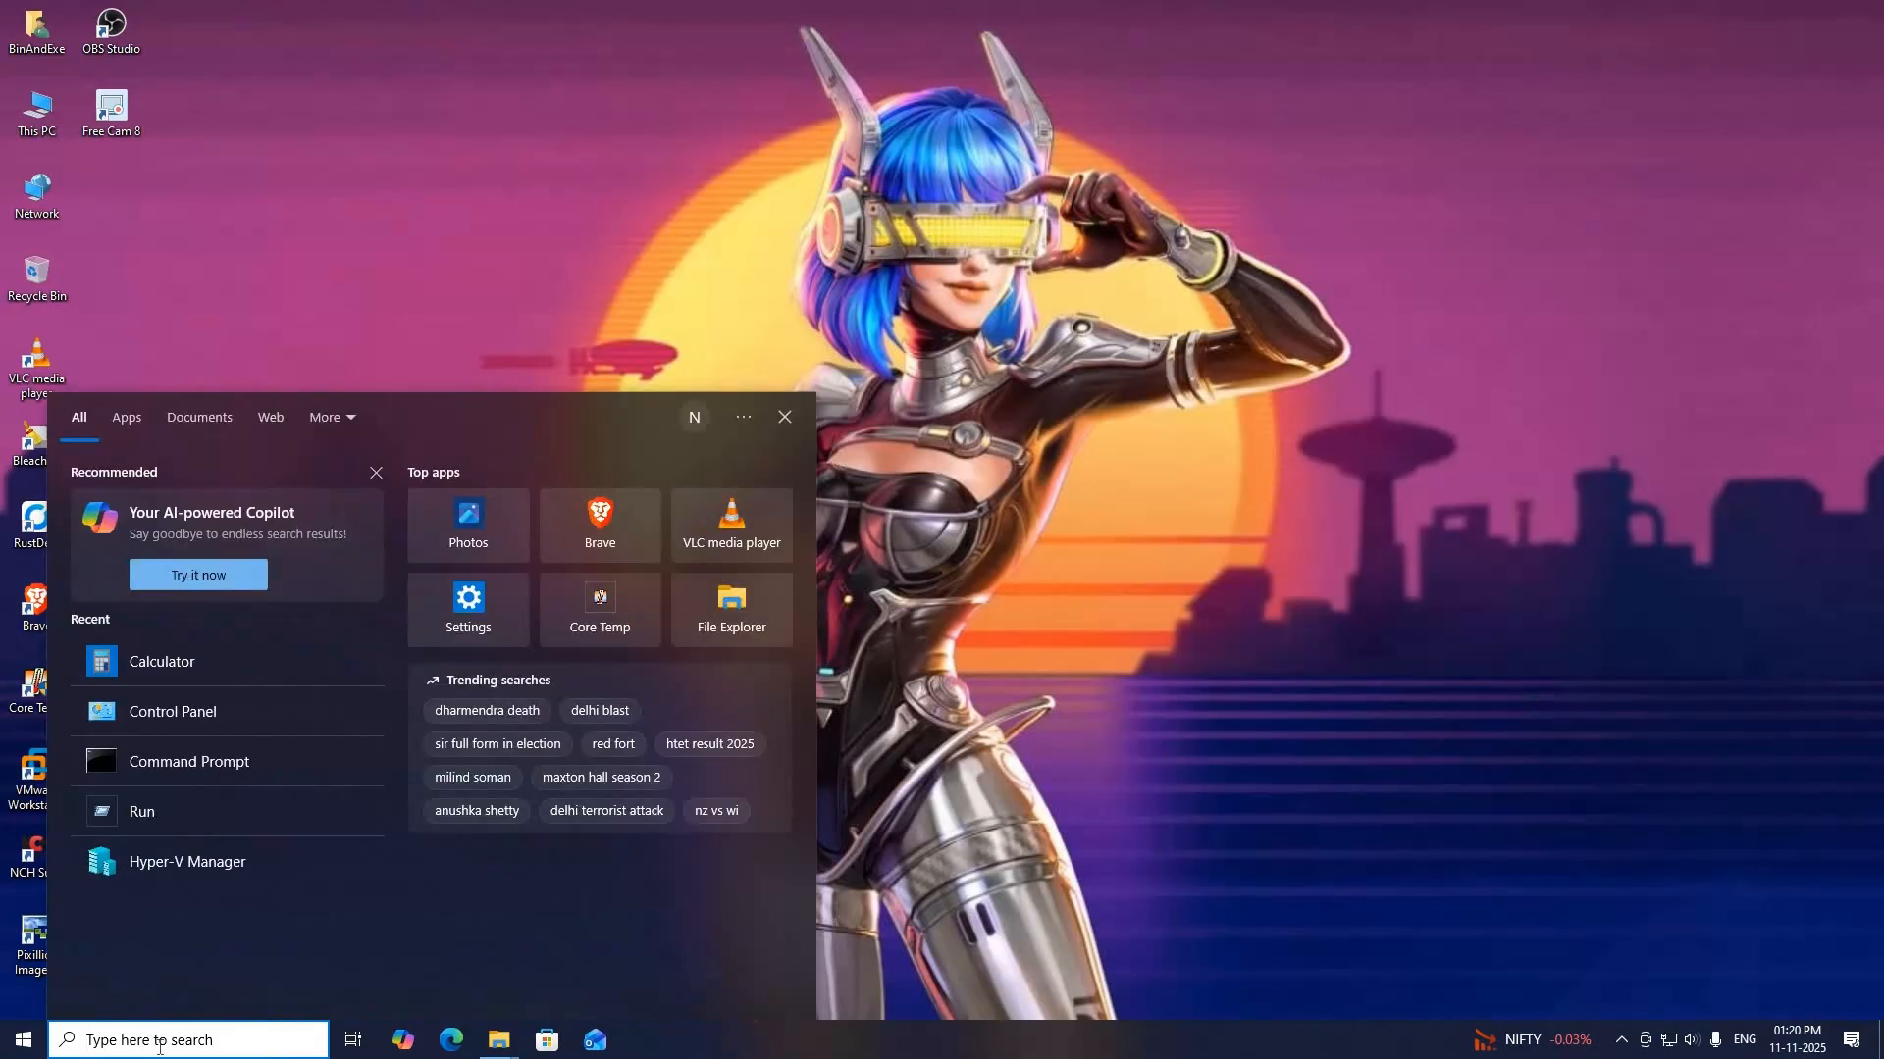
pyautogui.write('disk')
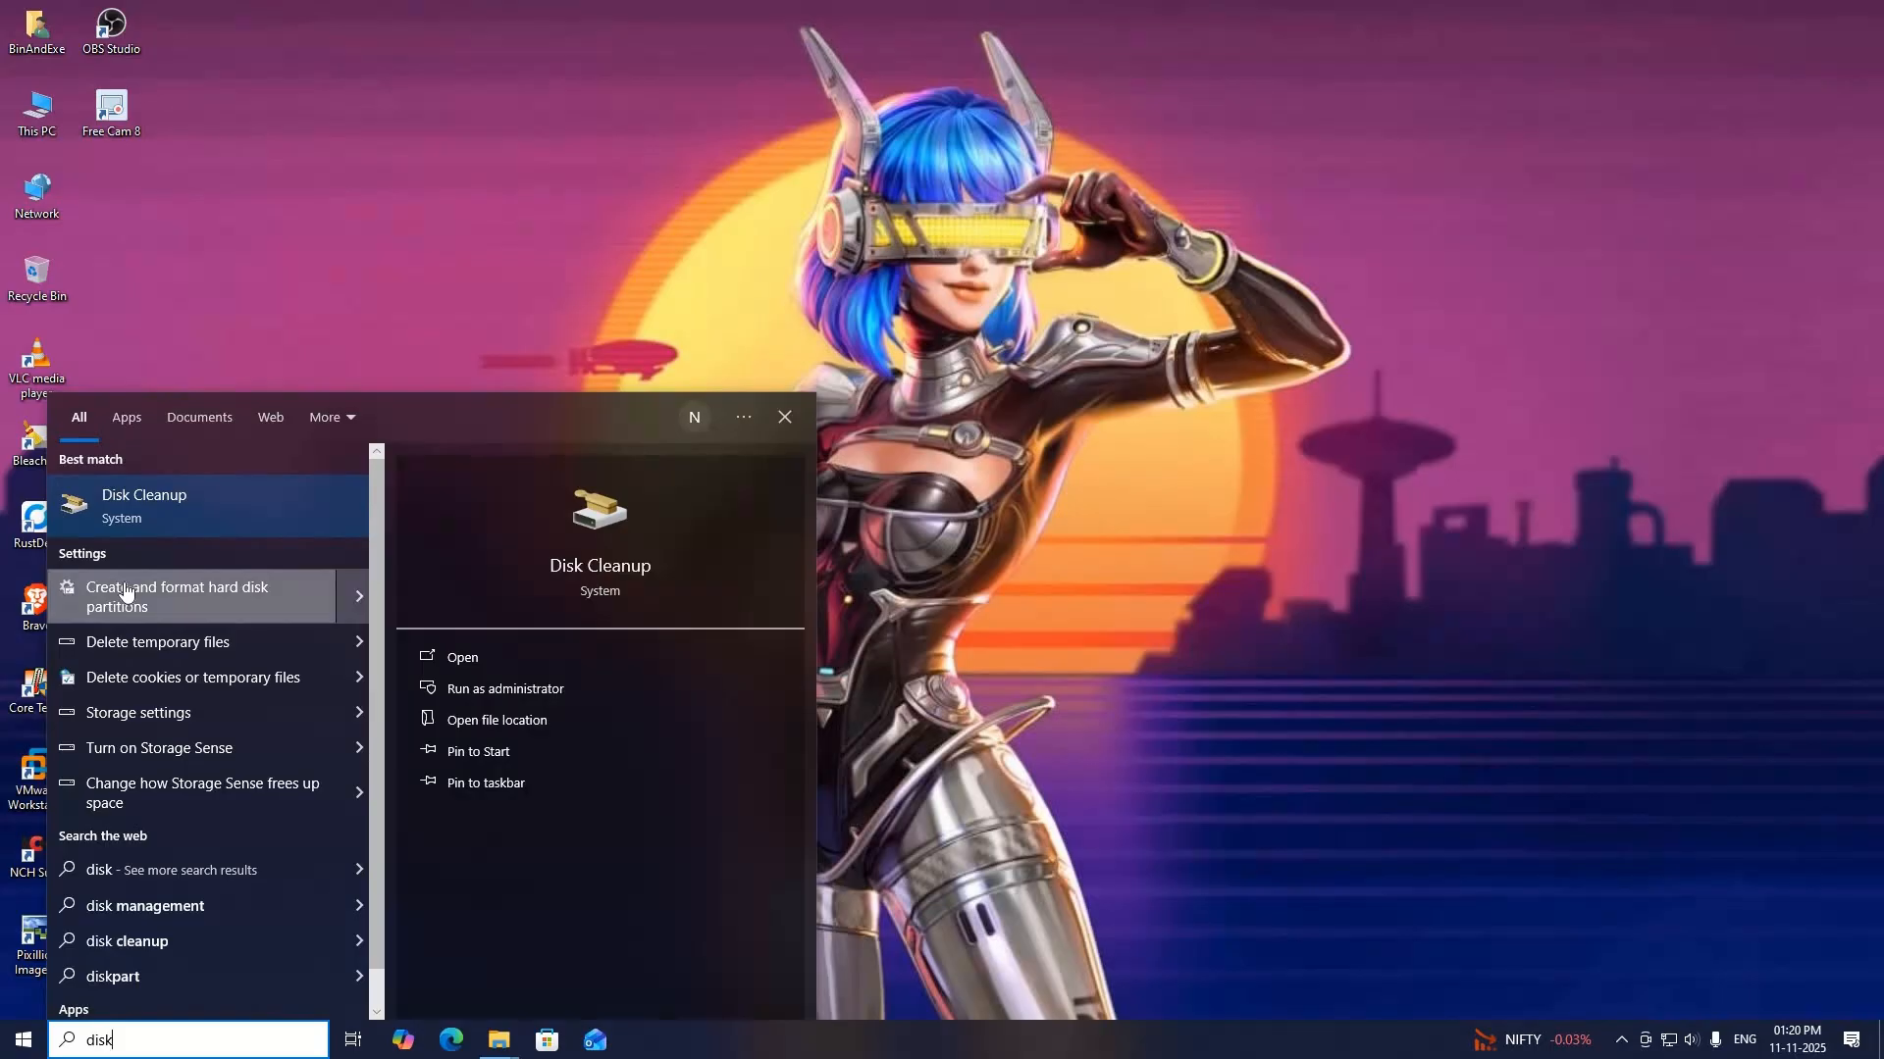
pyautogui.click(1120, 581)
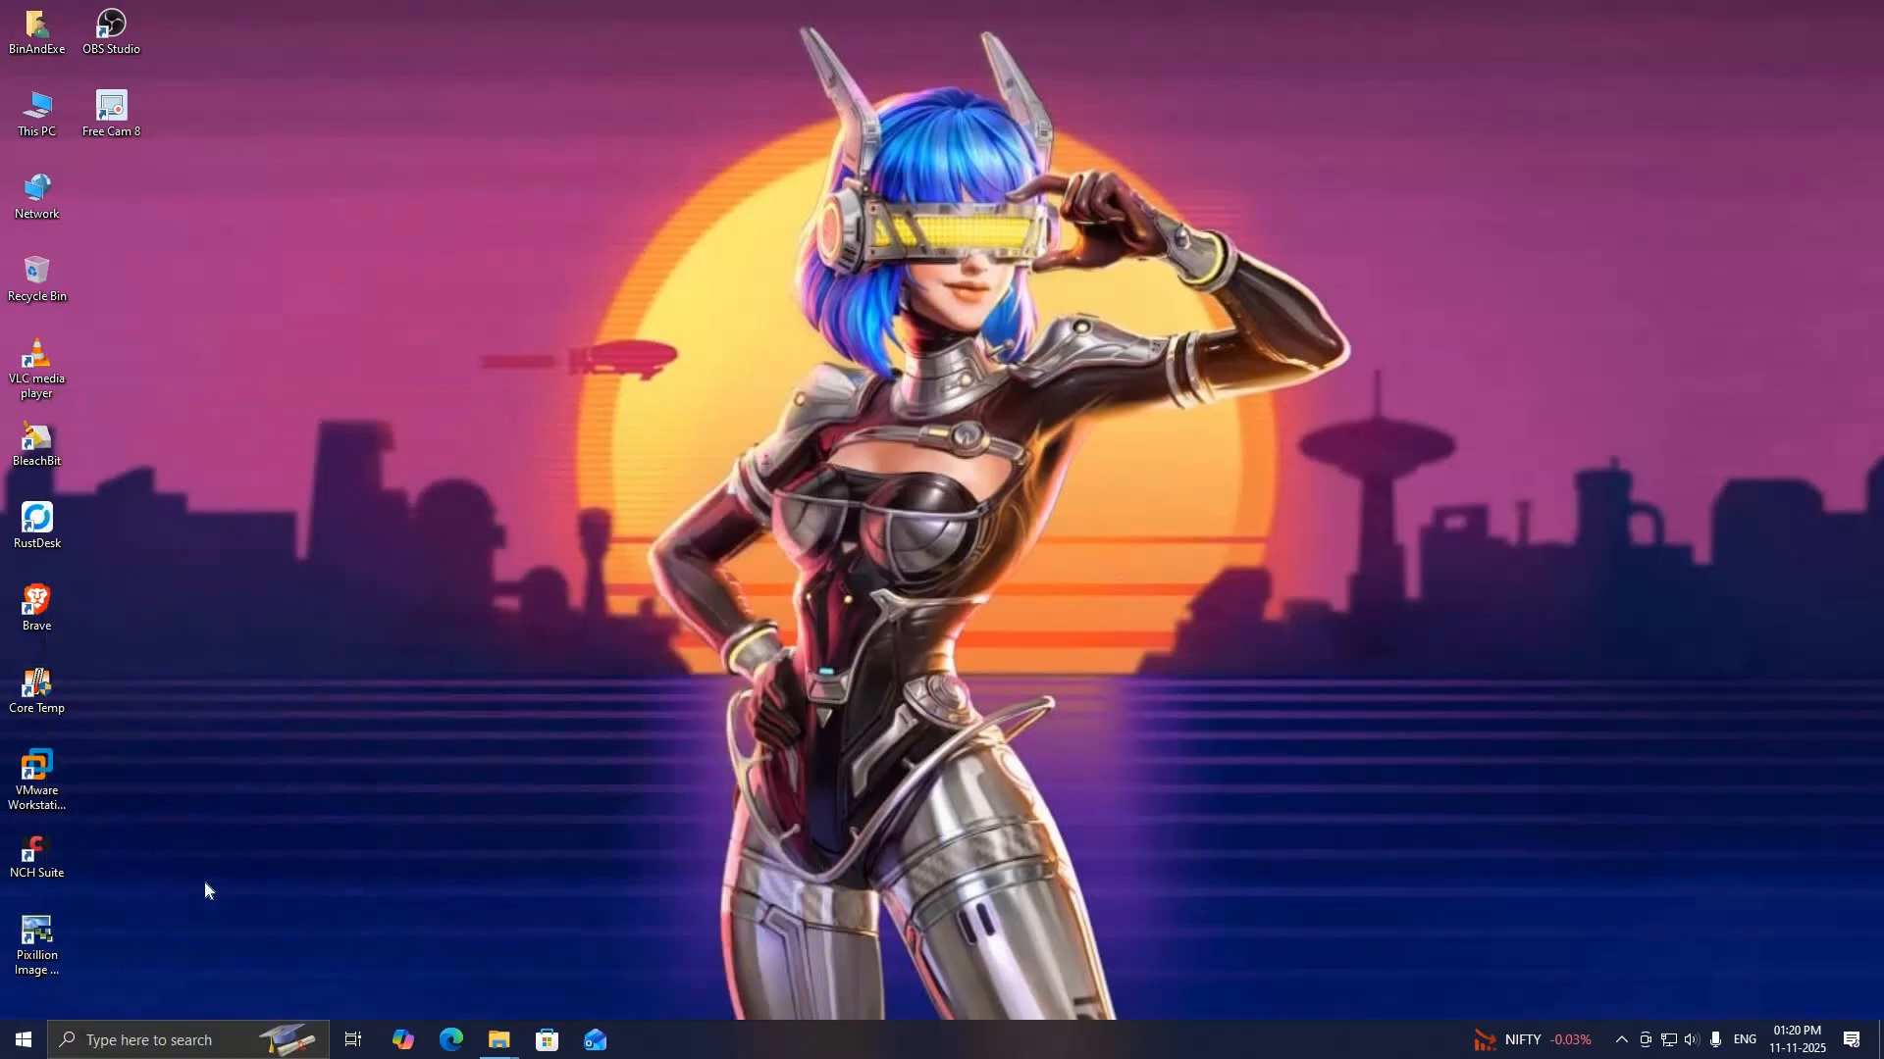
pyautogui.rightClick(24, 1040)
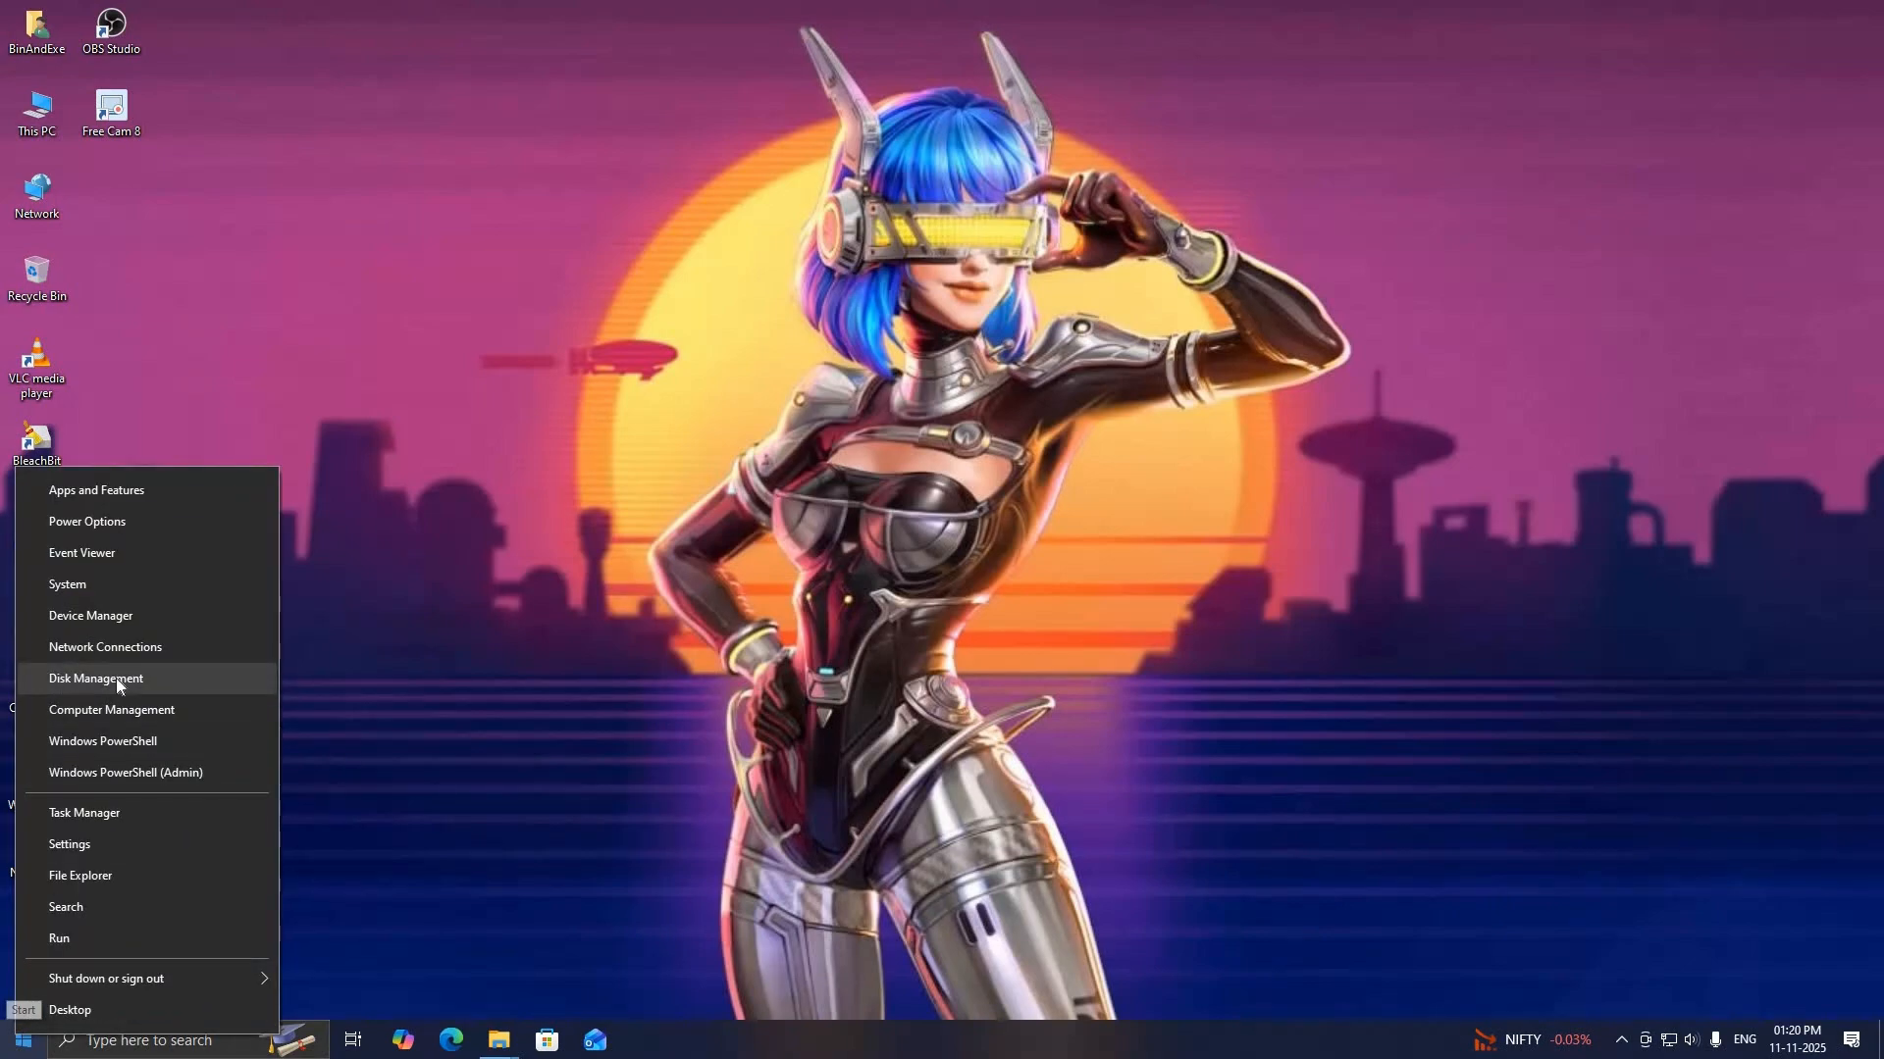
pyautogui.click(344, 645)
pyautogui.rightClick(508, 377)
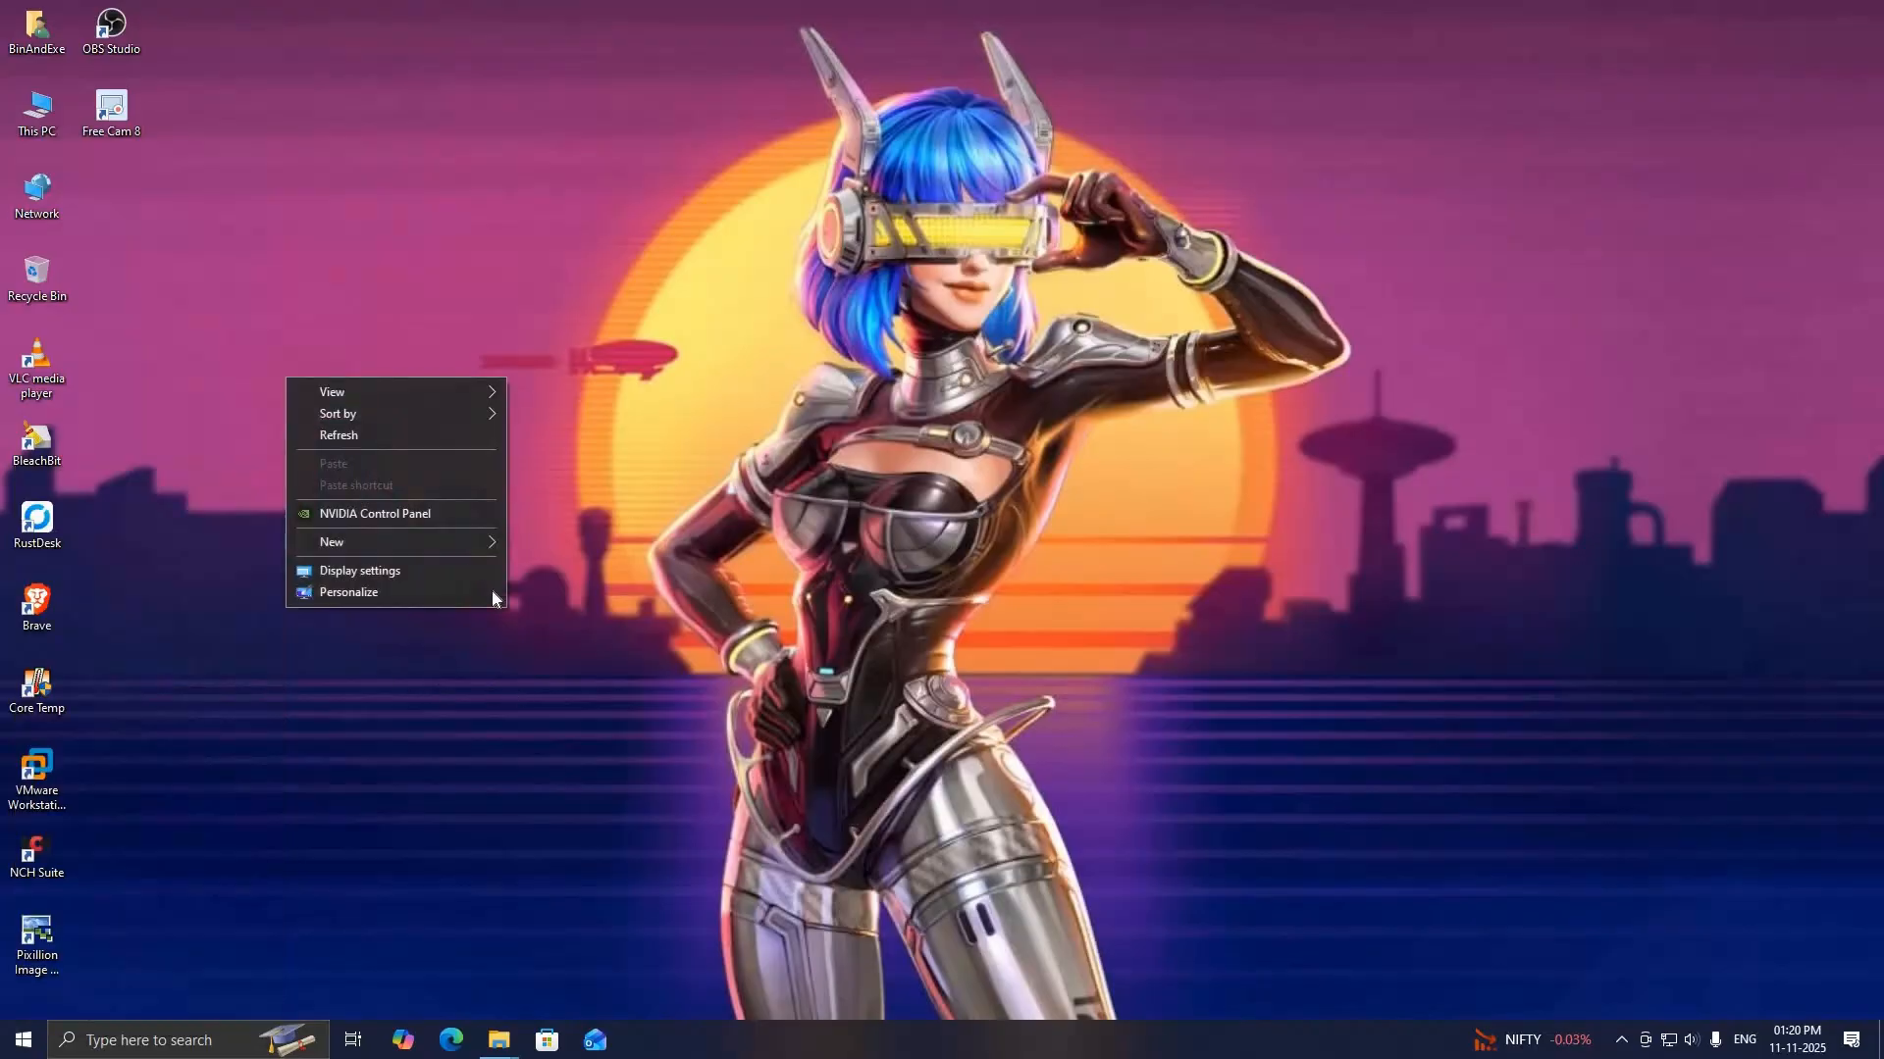
pyautogui.click(528, 696)
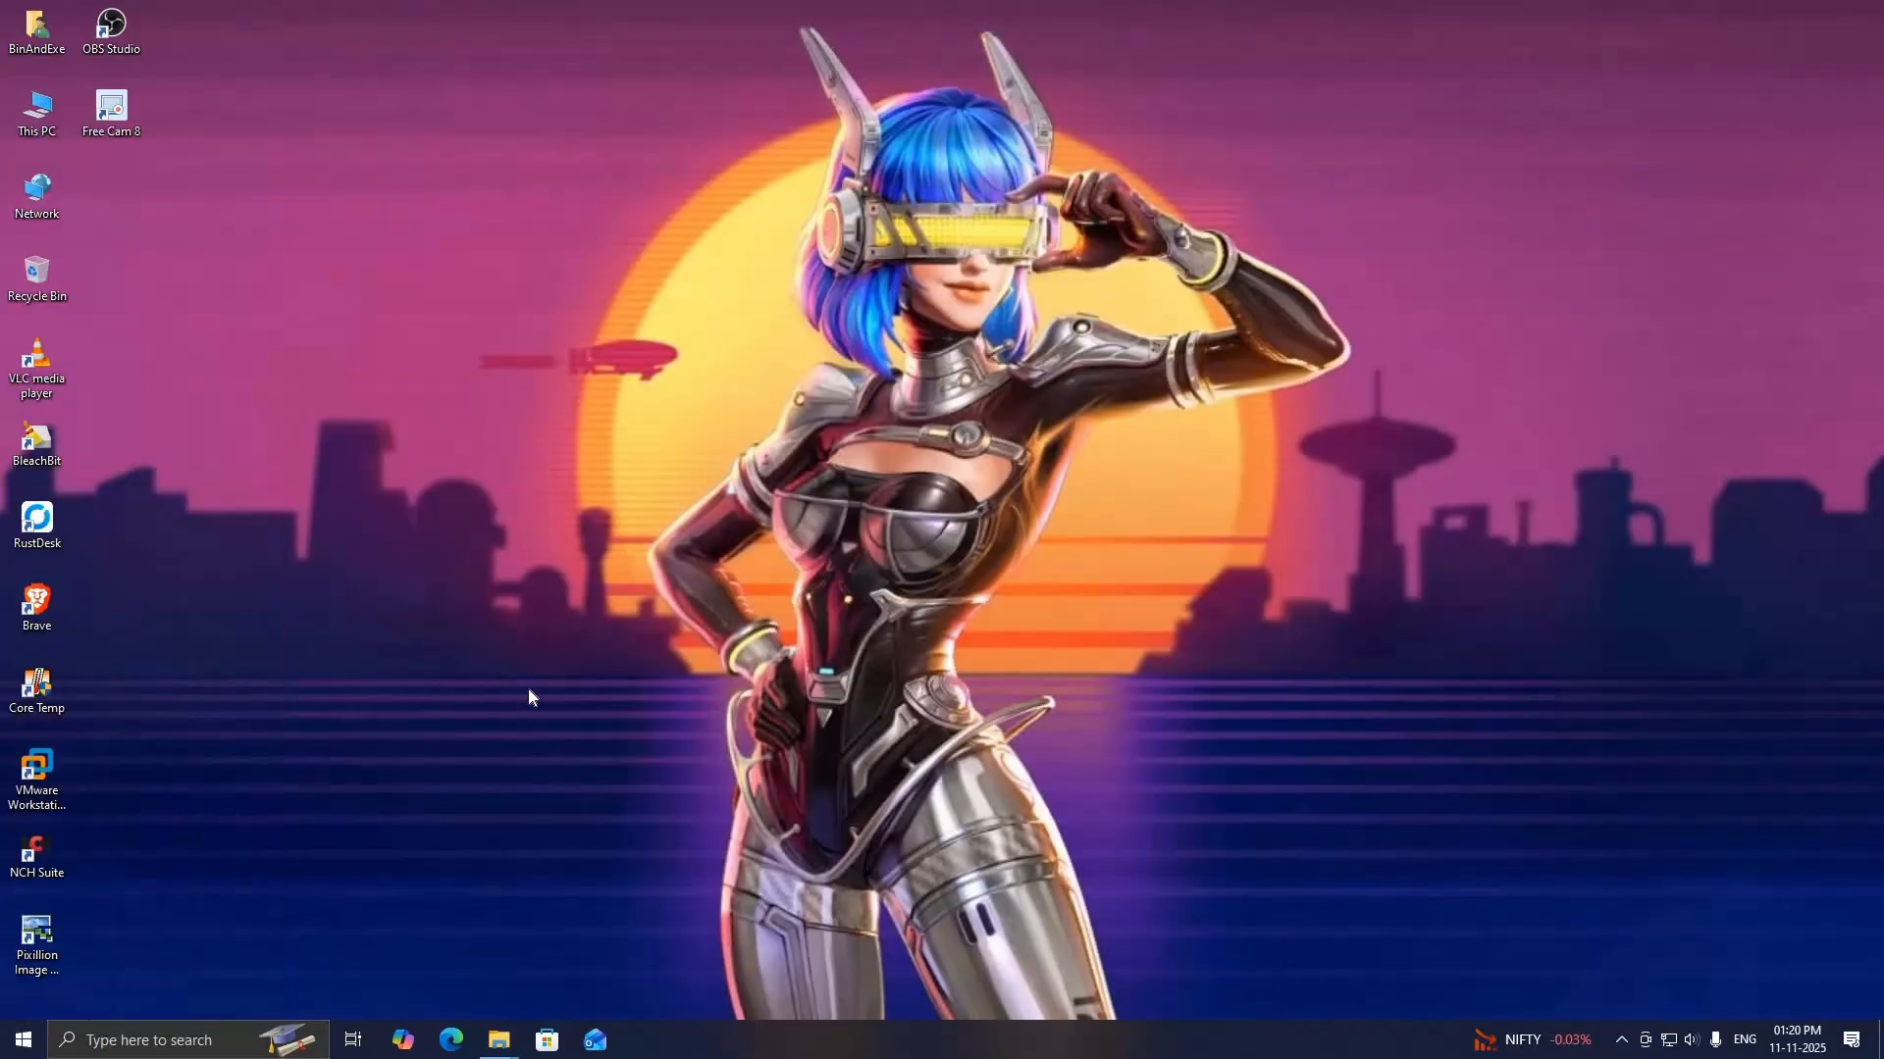
# Step: Launch Disk Management by running diskmgmt.msc, maximize its window and close it
pyautogui.press('super+r')
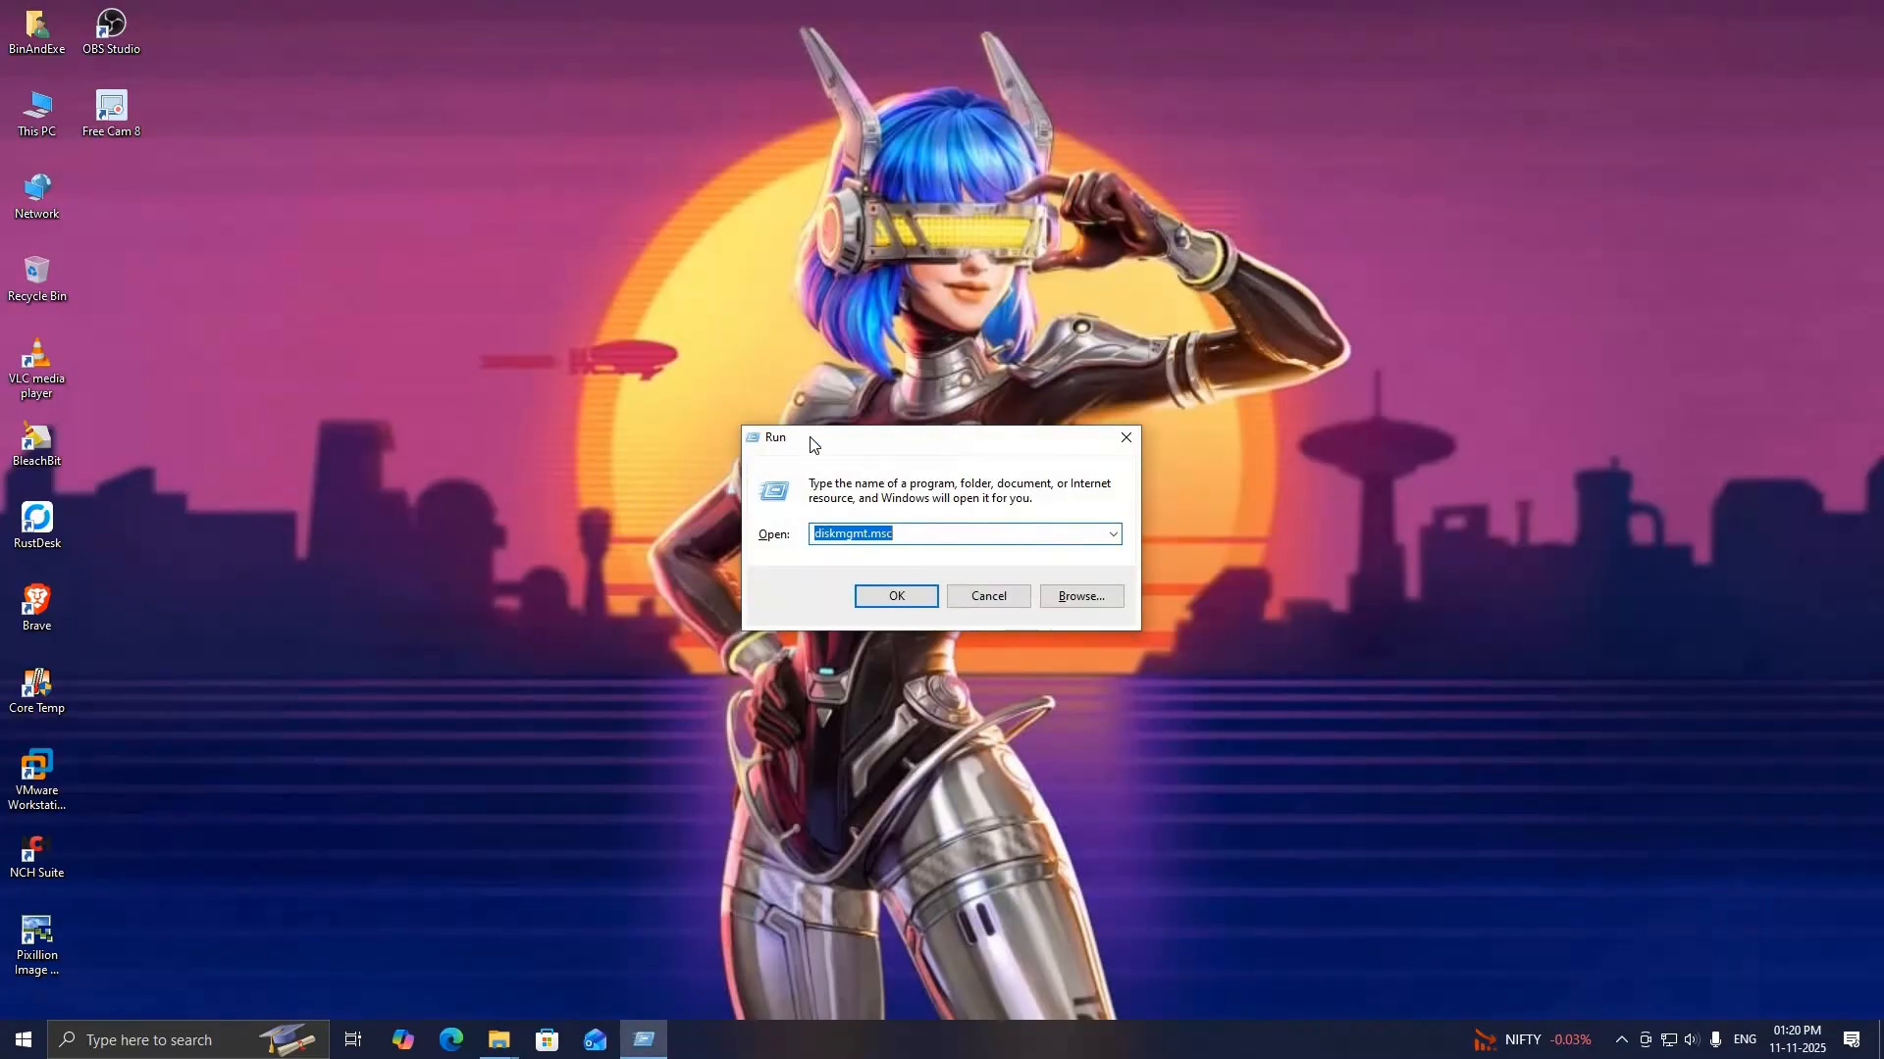
pyautogui.moveTo(811, 444); pyautogui.dragTo(166, 827)
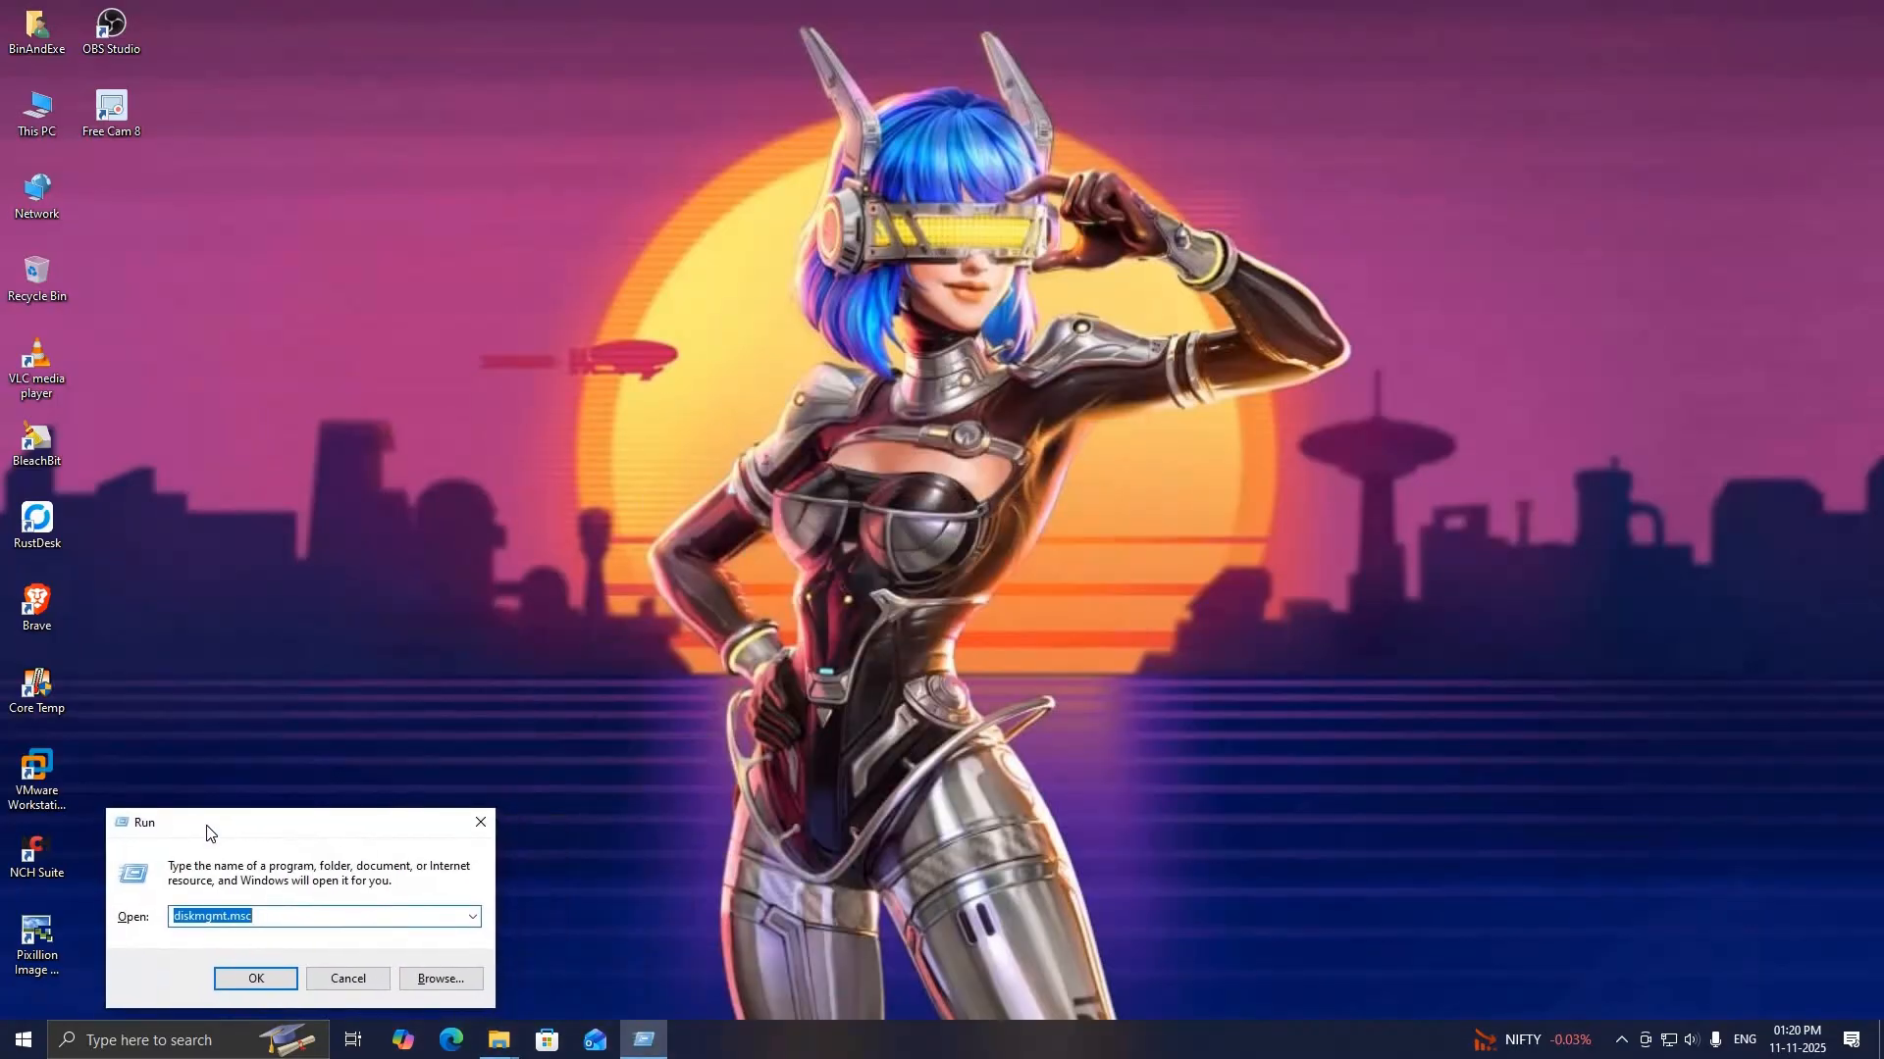
pyautogui.click(310, 922)
pyautogui.press('Return')
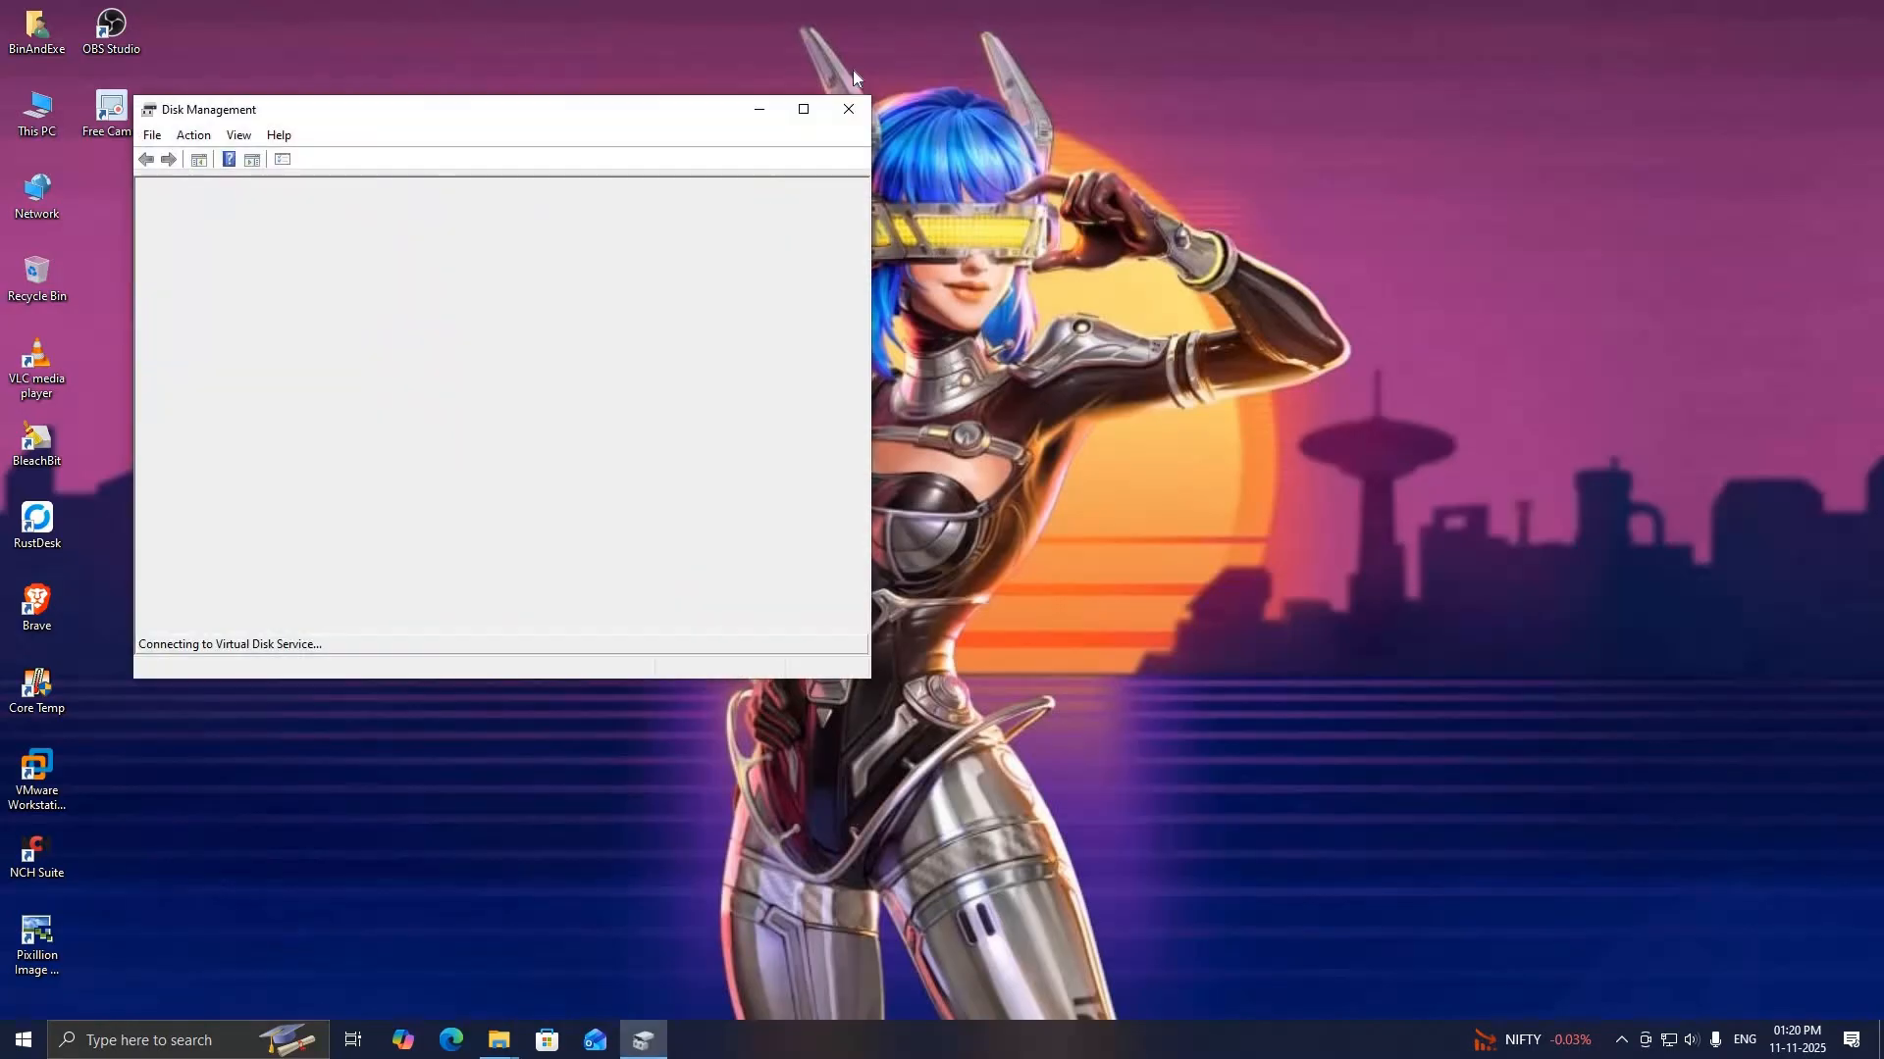
pyautogui.click(805, 110)
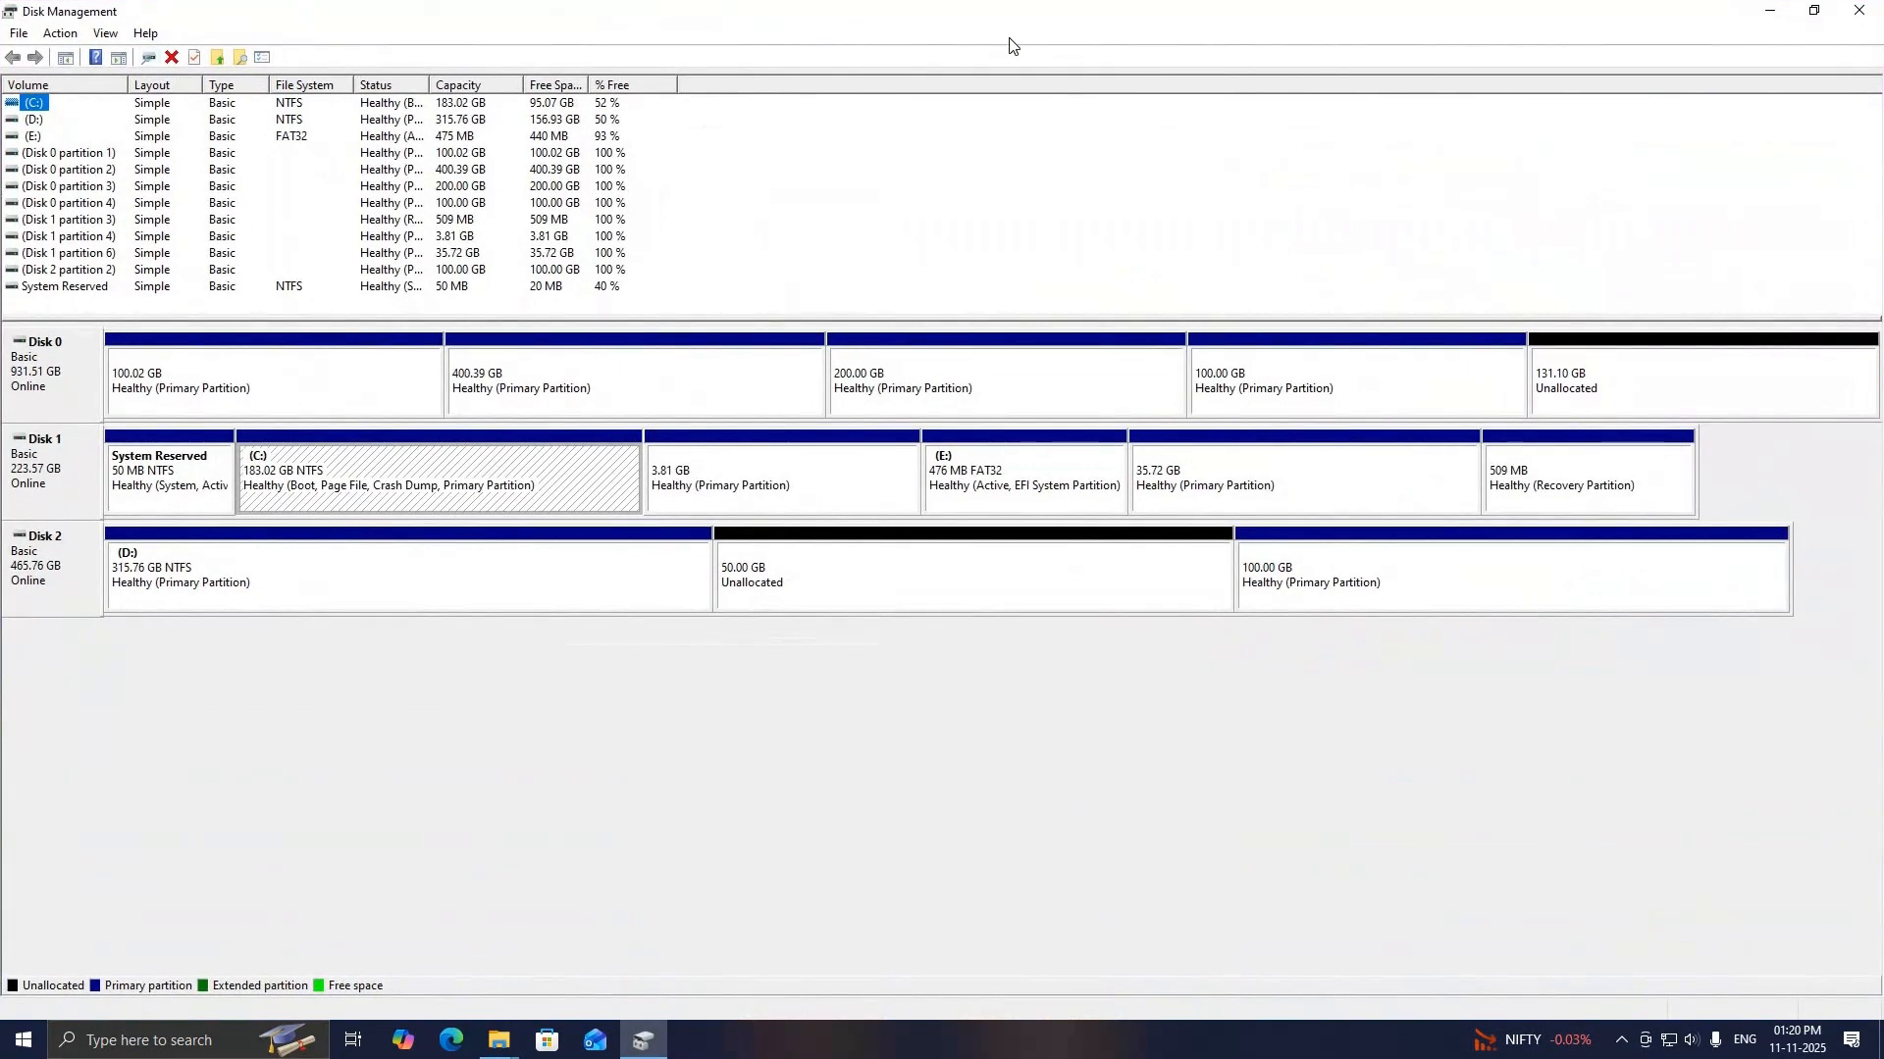
pyautogui.click(1859, 10)
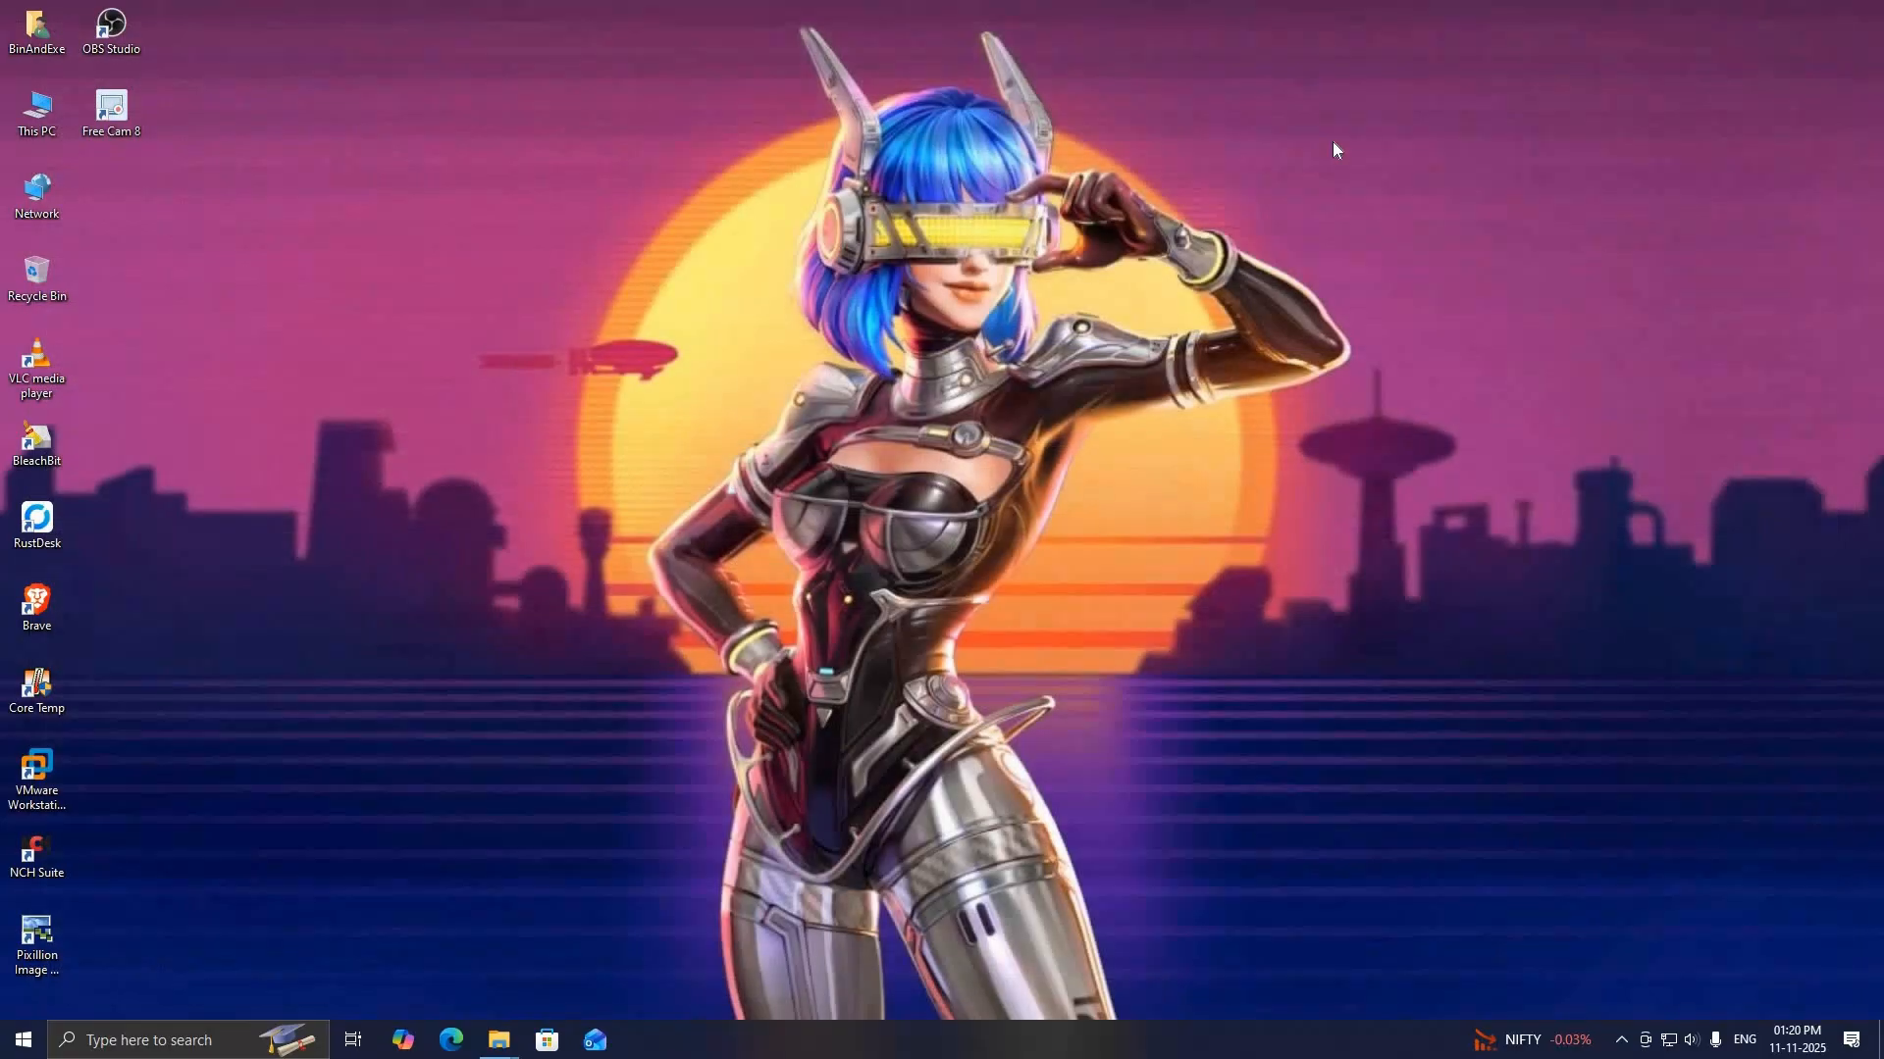
# Step: Open Disk Management from the Start shortcuts, maximize its window and close it again
pyautogui.rightClick(23, 1042)
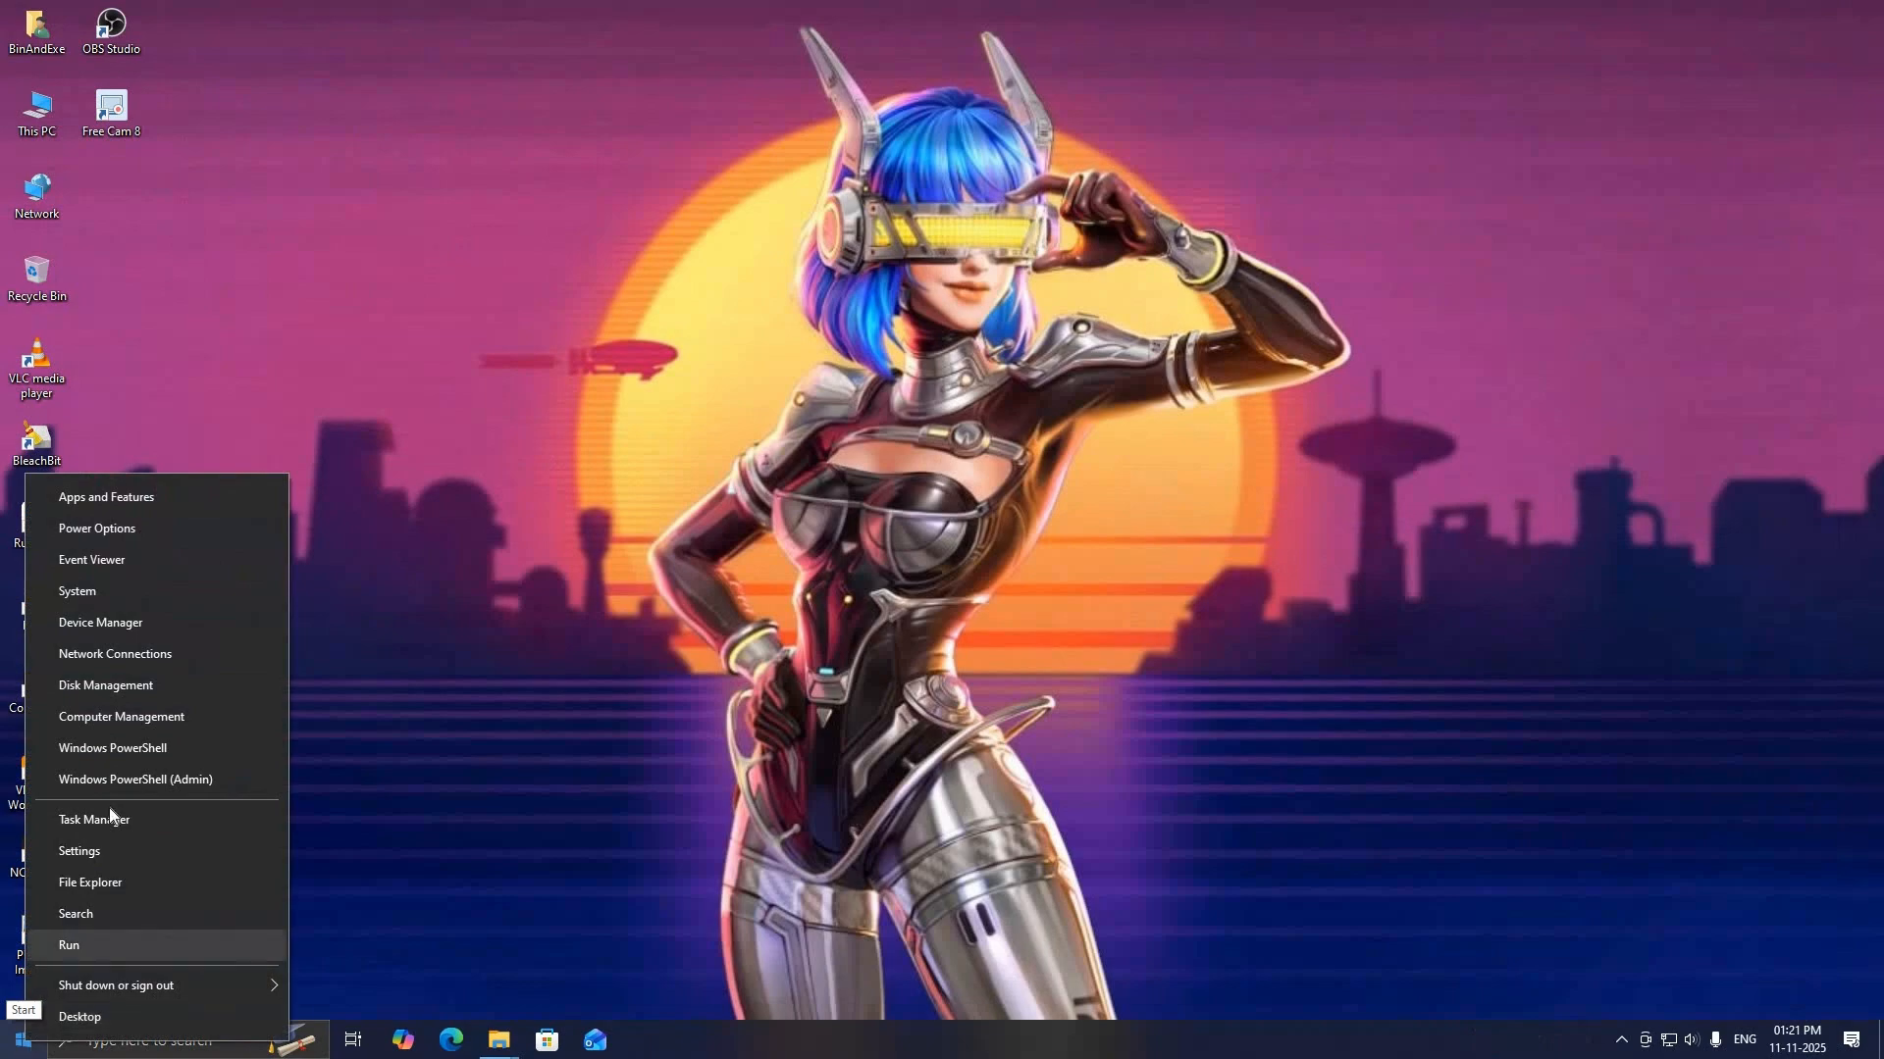
pyautogui.click(113, 686)
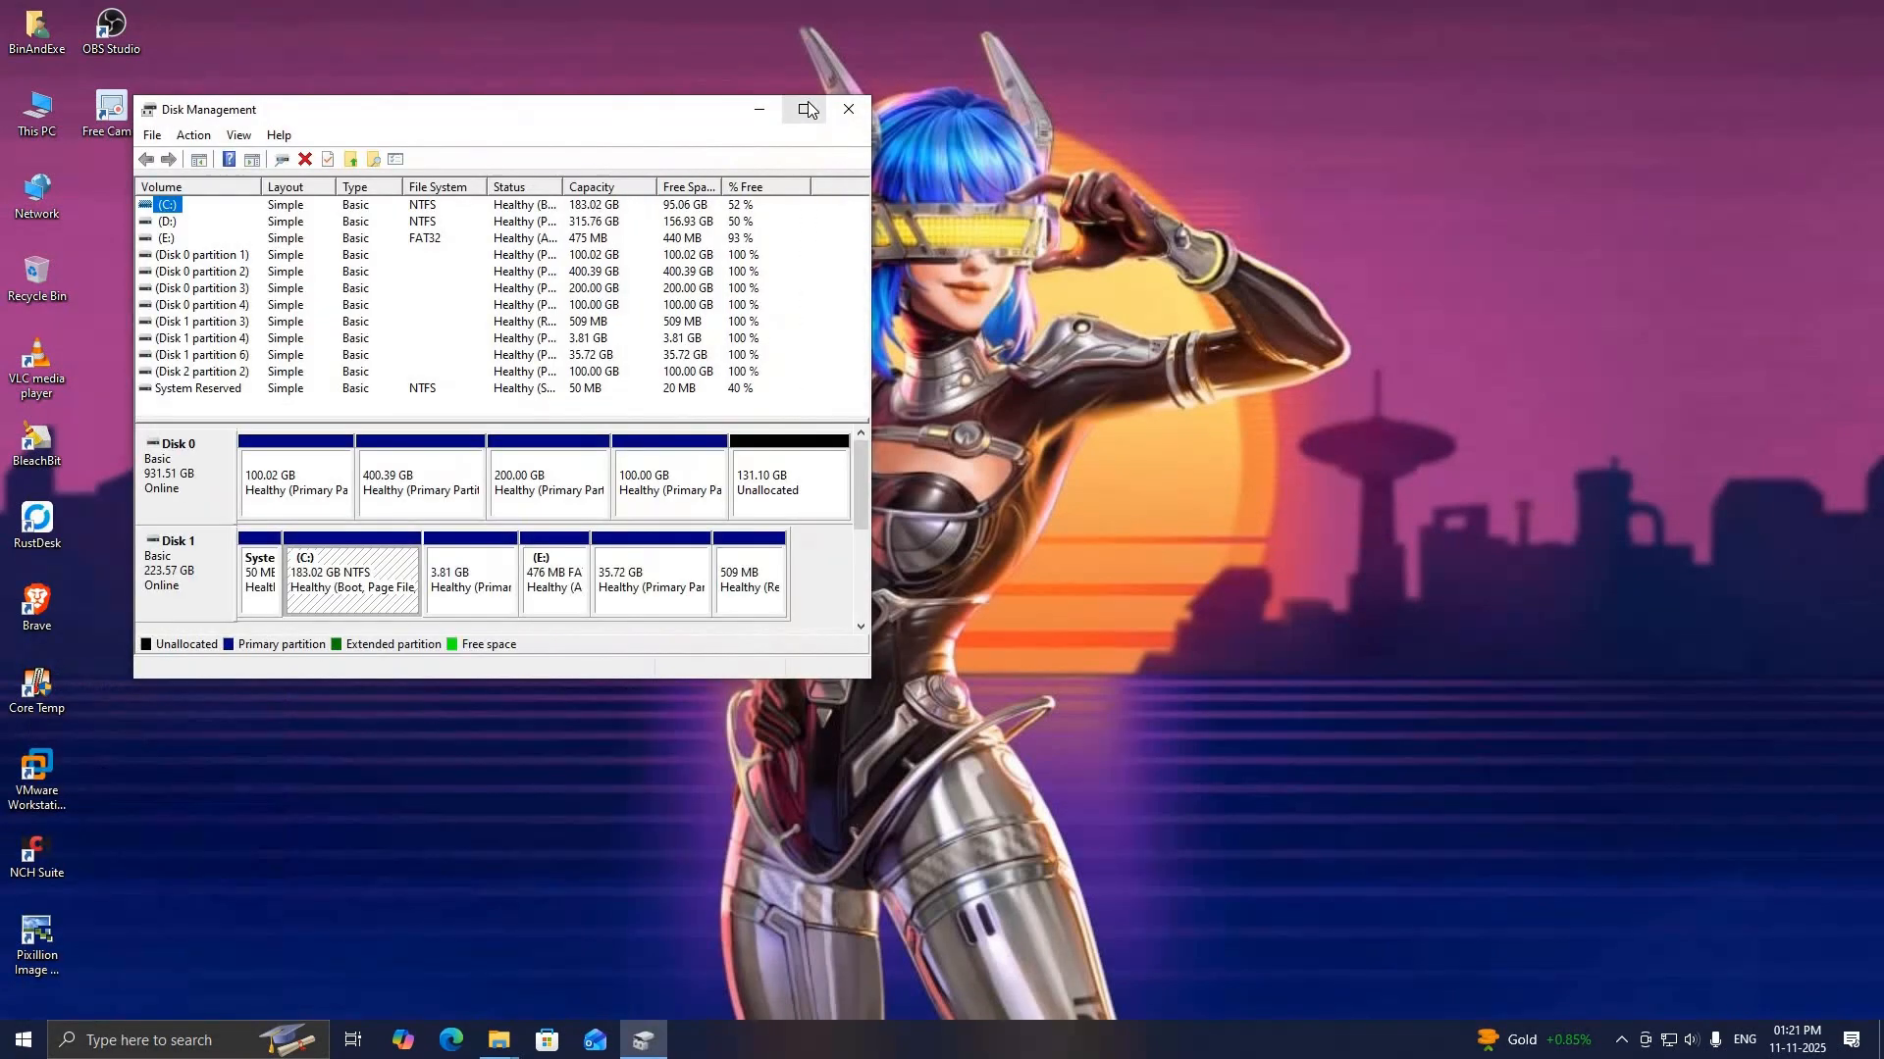
pyautogui.click(803, 109)
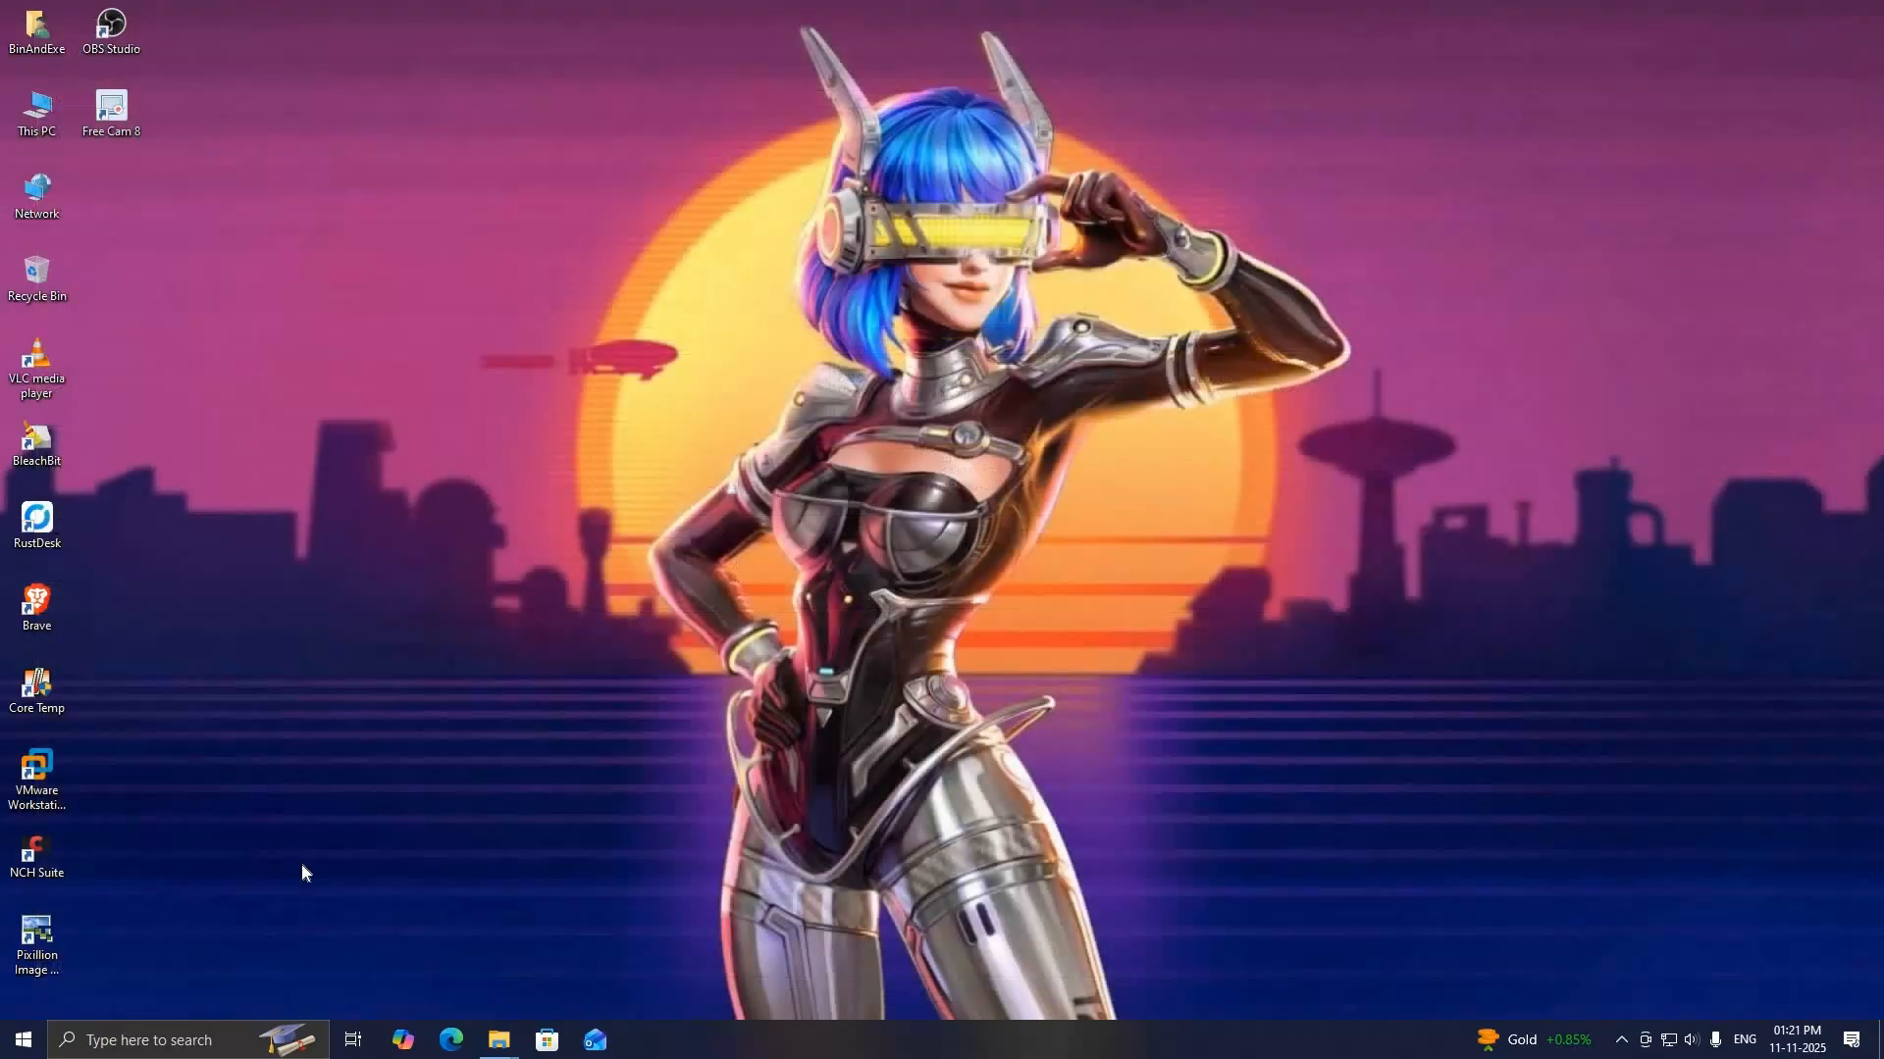
pyautogui.click(1859, 10)
# Step: Search Windows for "crea", open Create and format hard disk partitions, and maximize the Disk Management window
pyautogui.click(126, 1040)
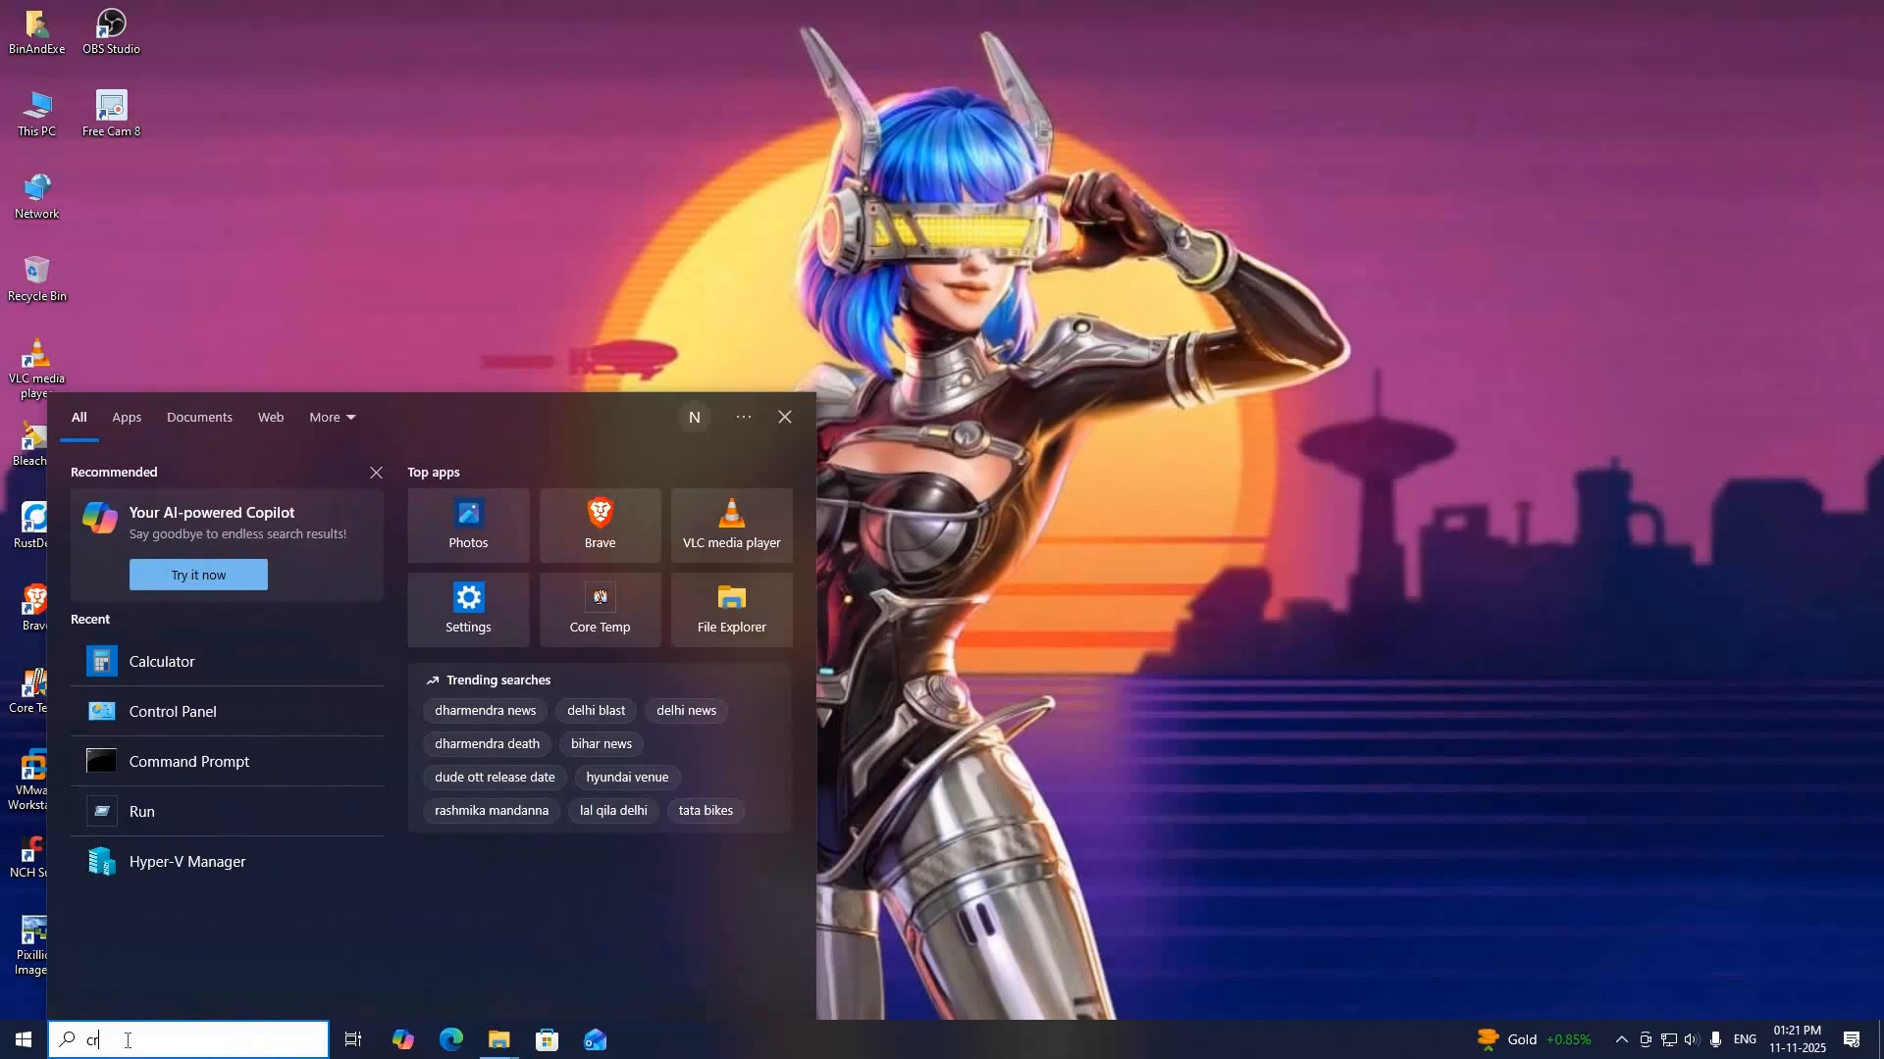
pyautogui.write('crea')
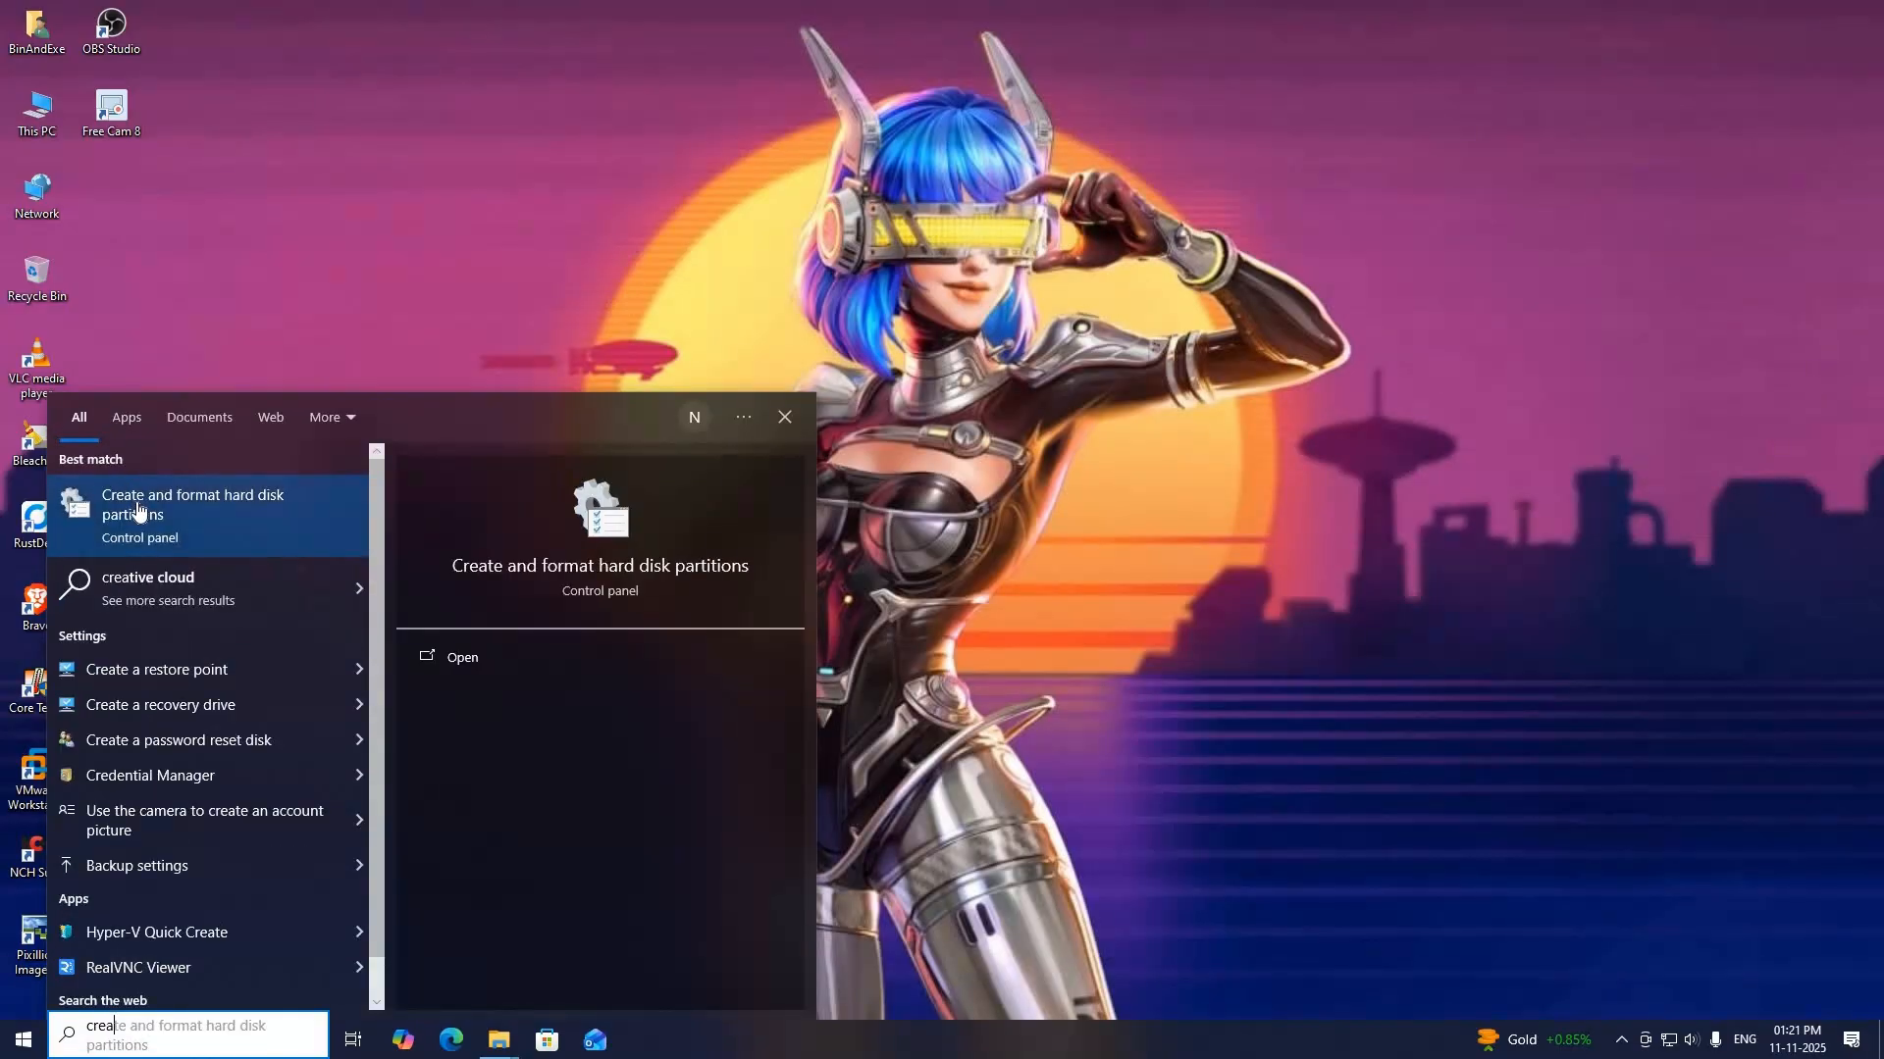
pyautogui.click(137, 502)
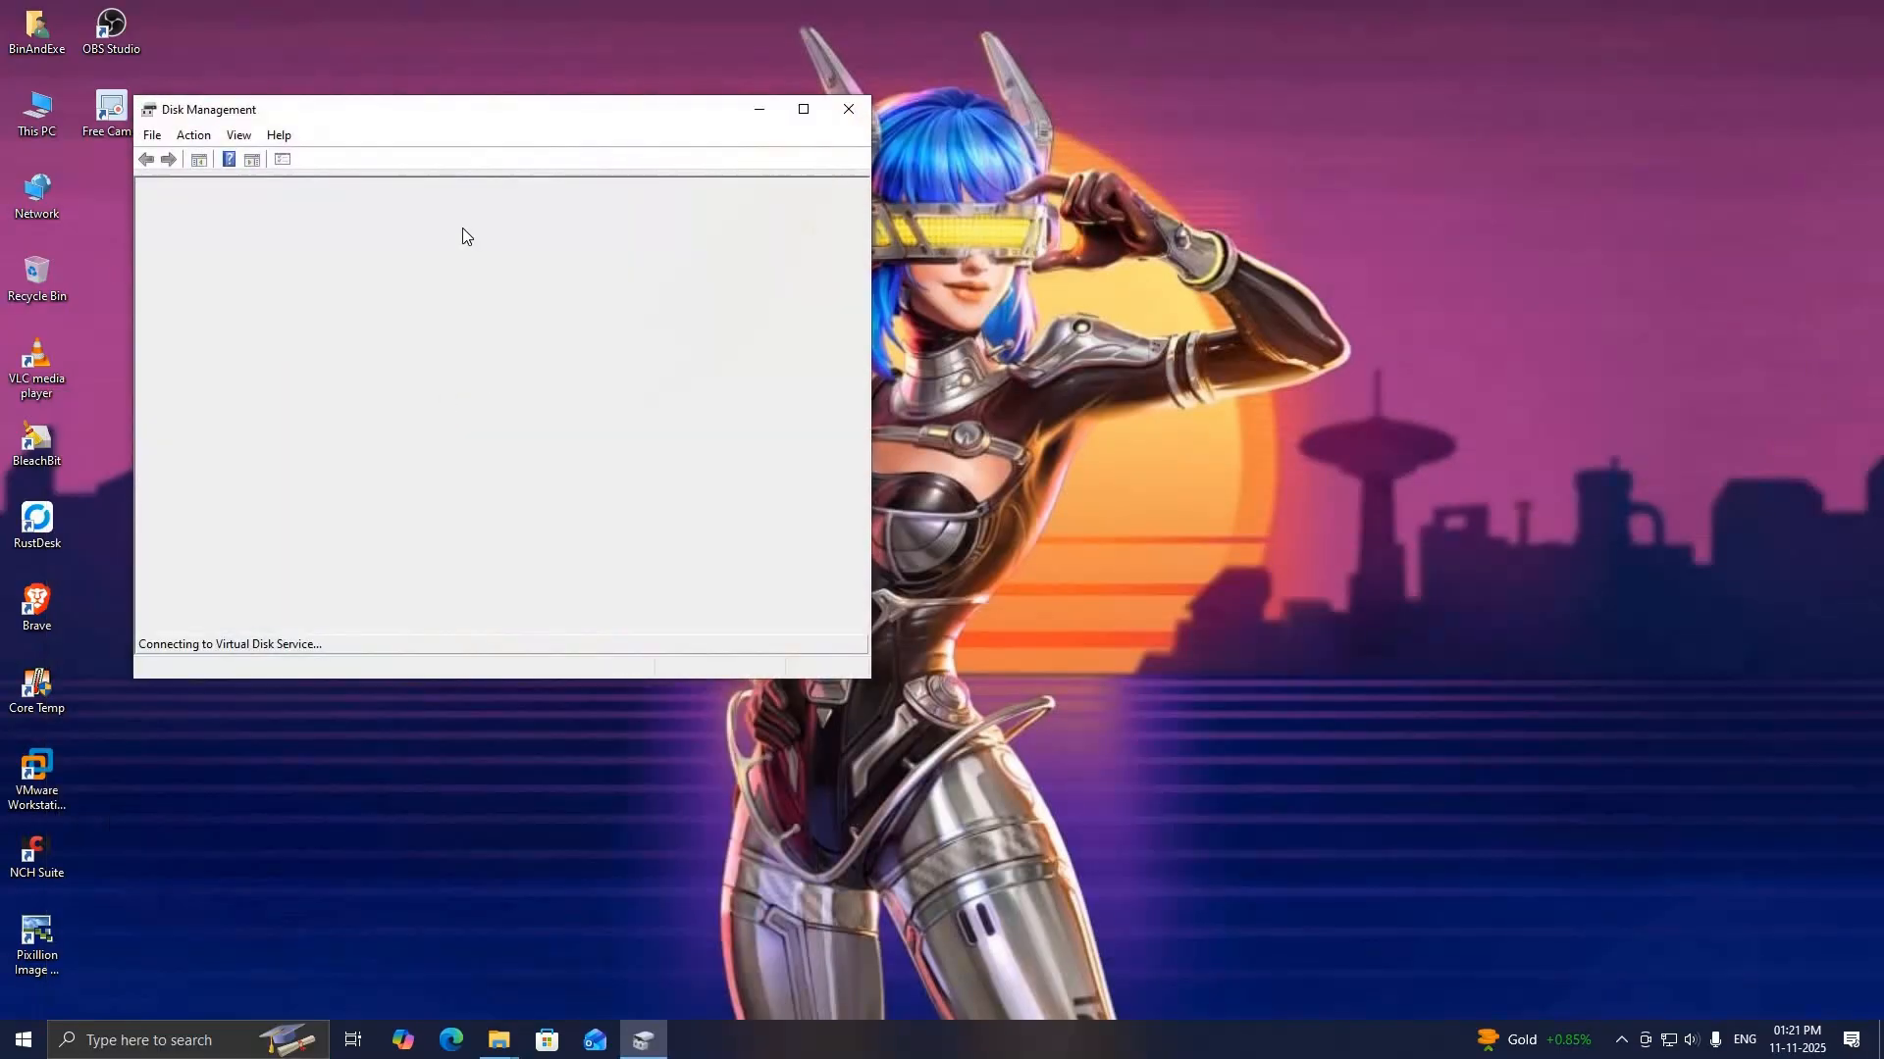
pyautogui.click(799, 110)
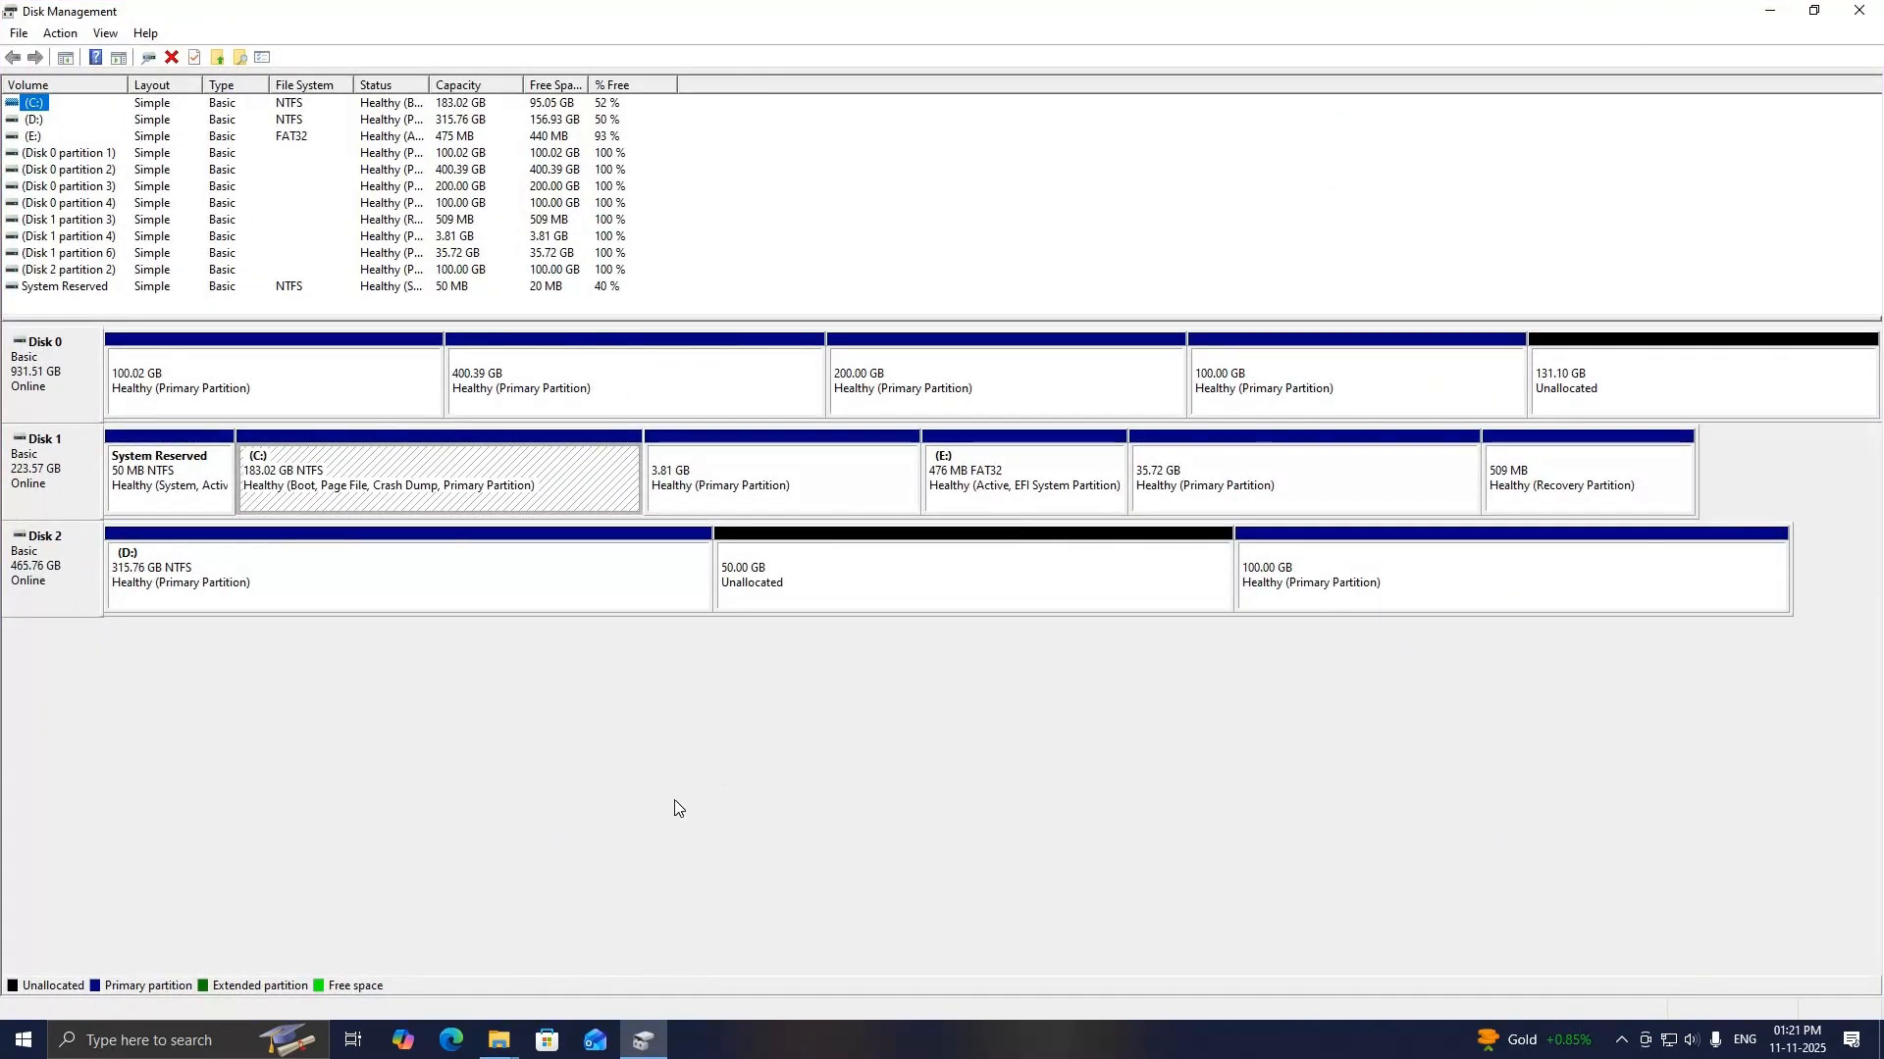
# Step: Examine the partitions of Disk 0, Disk 1 and Disk 2 in the graphical disk view
pyautogui.click(600, 823)
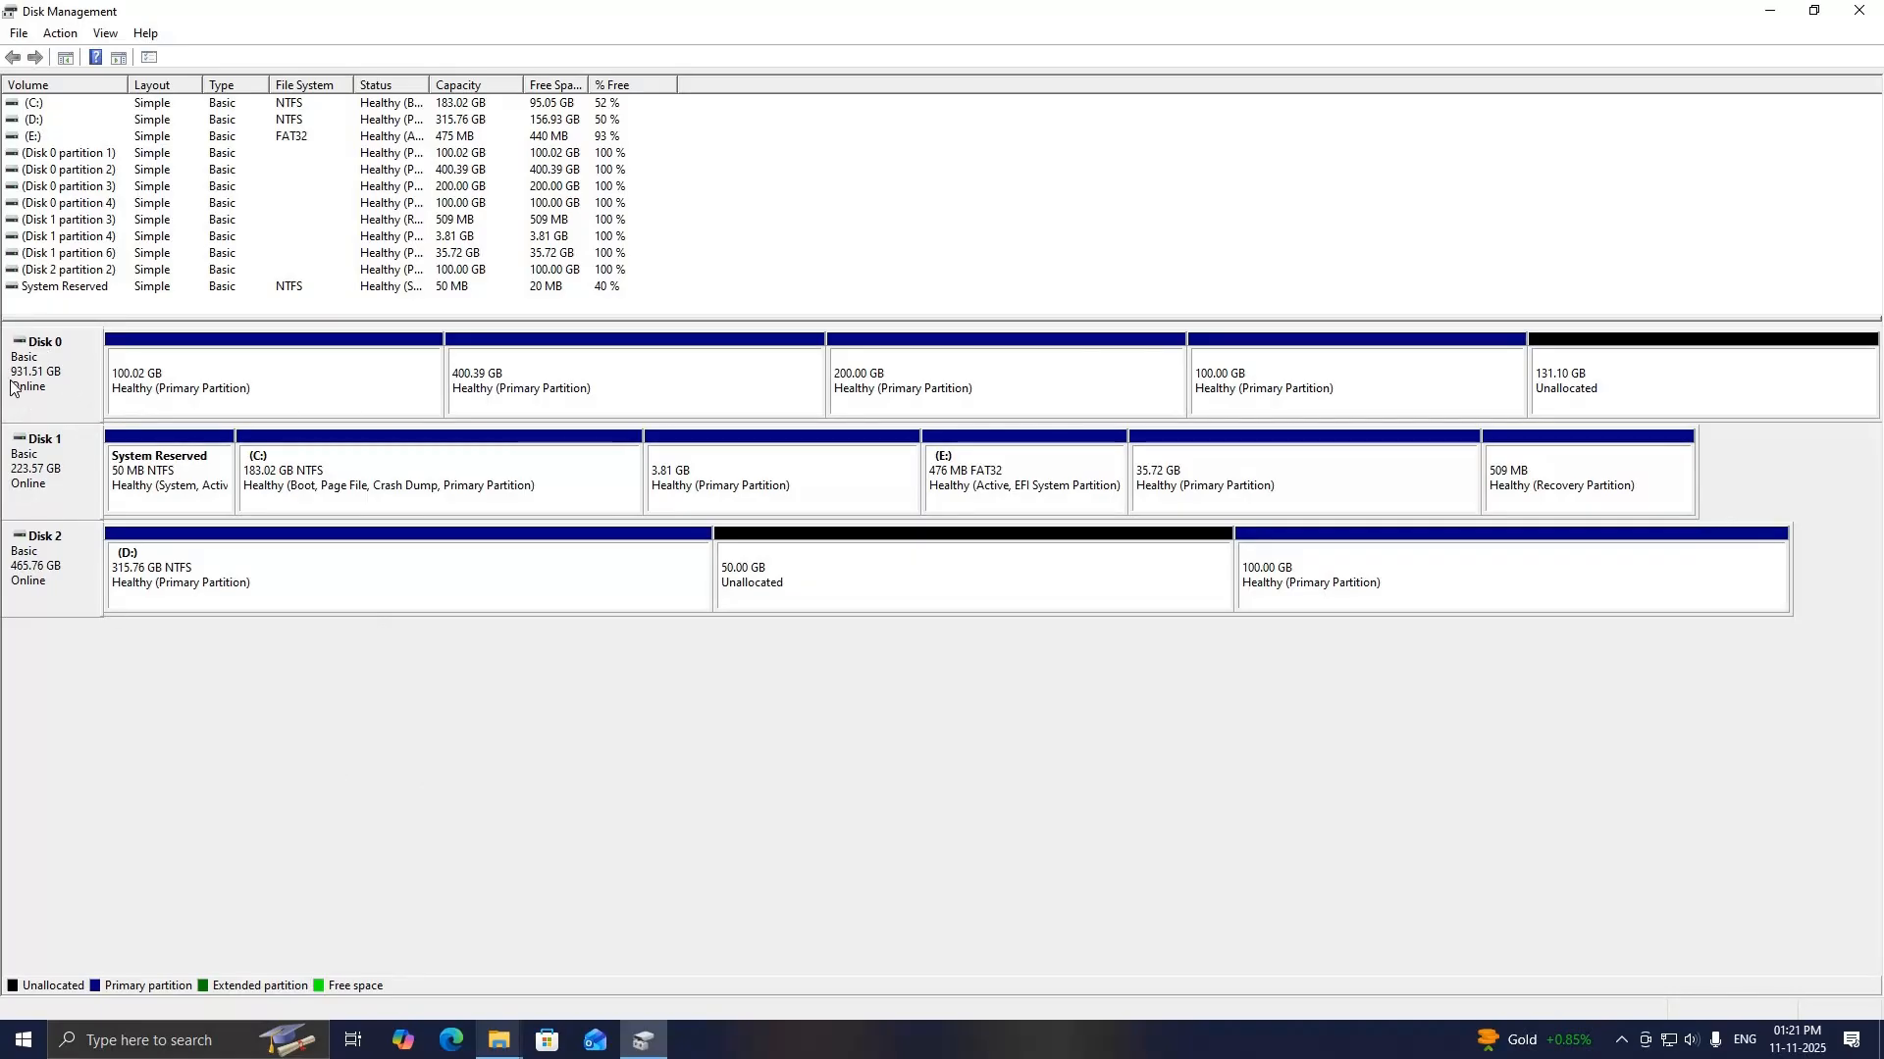
pyautogui.click(226, 393)
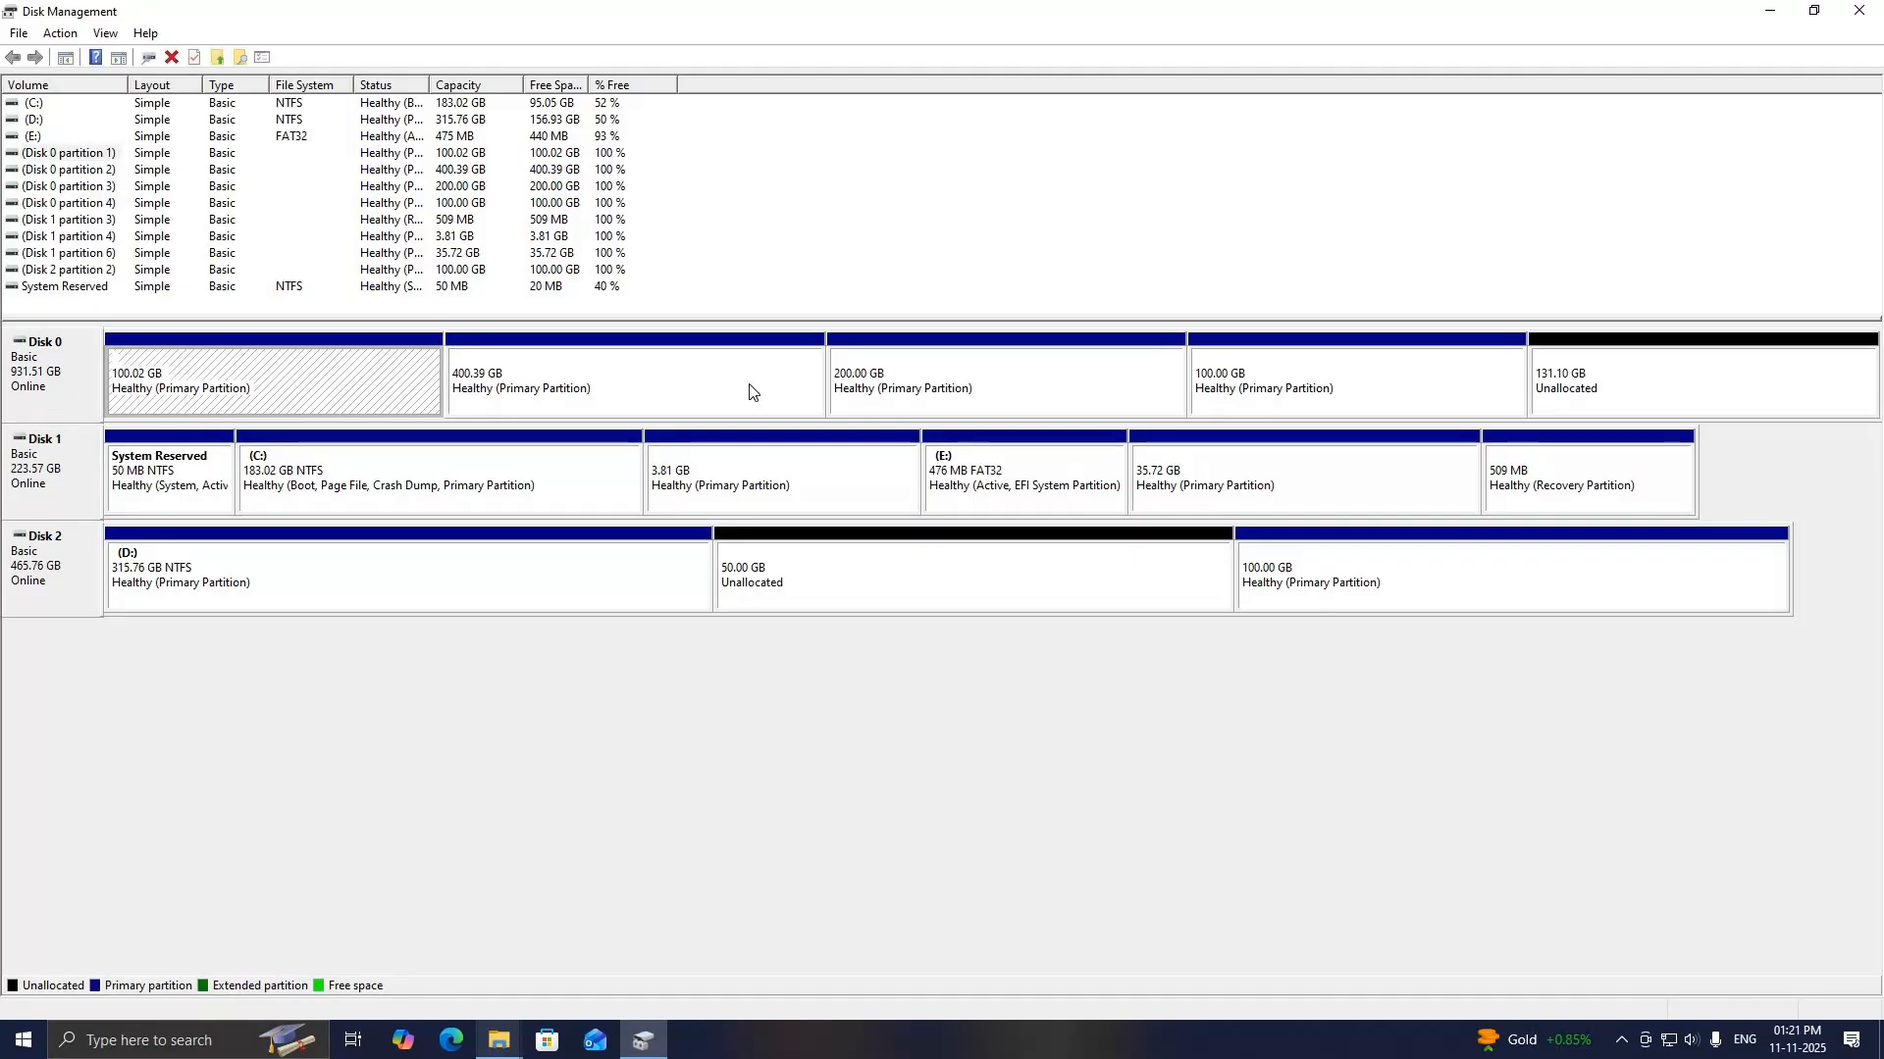
pyautogui.click(734, 390)
pyautogui.click(1105, 390)
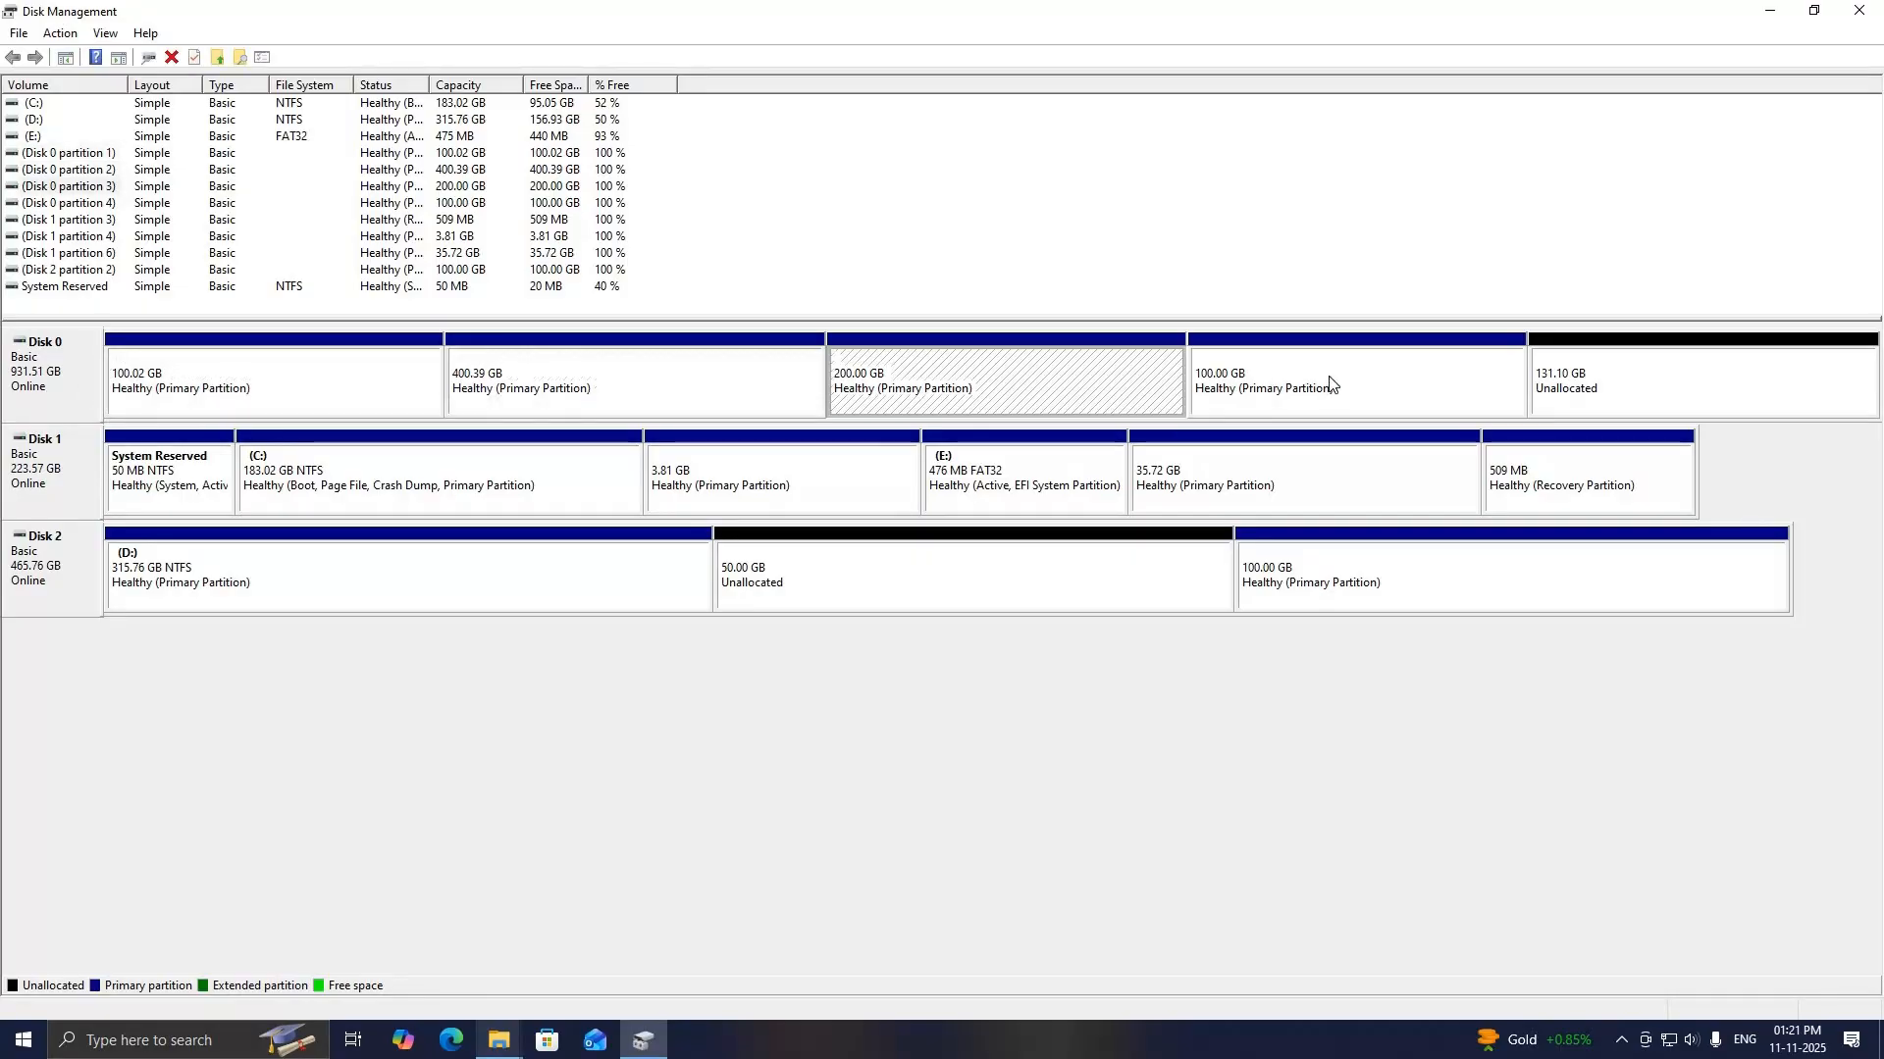
pyautogui.click(1325, 378)
pyautogui.click(277, 467)
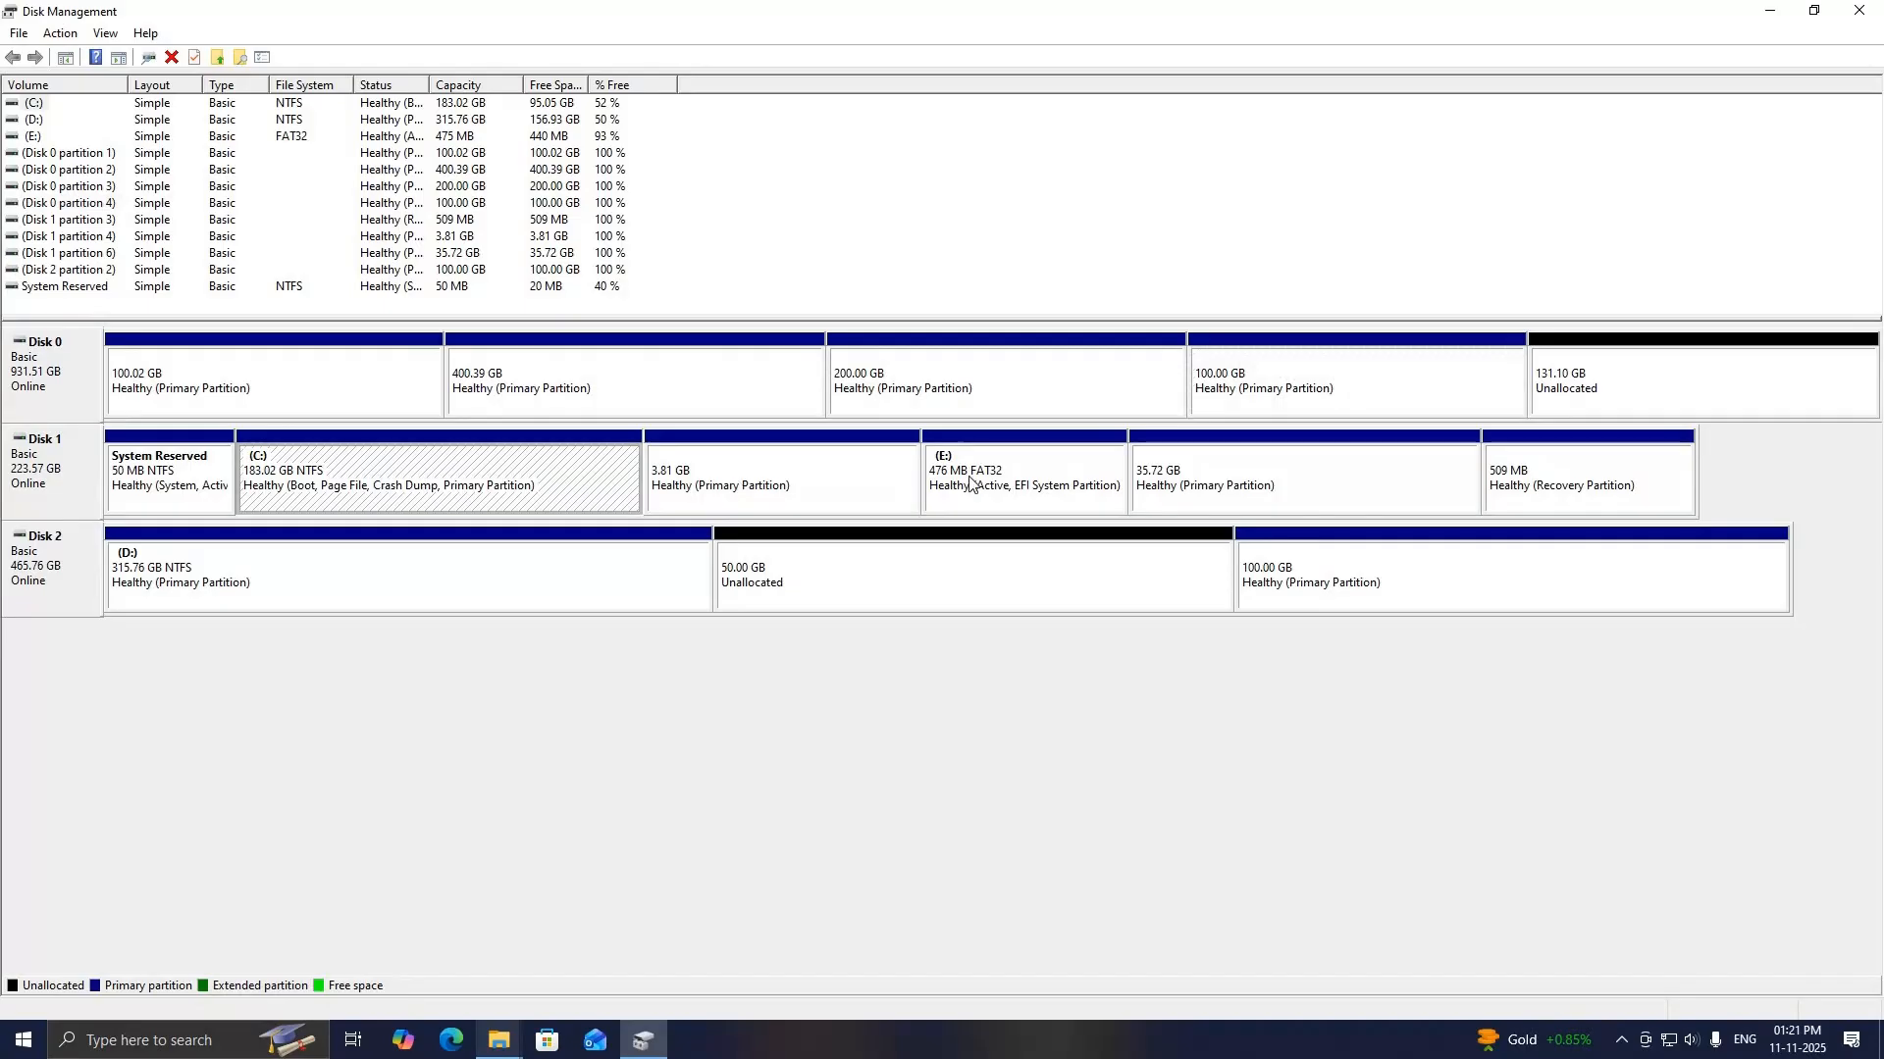
pyautogui.click(1011, 486)
pyautogui.click(210, 566)
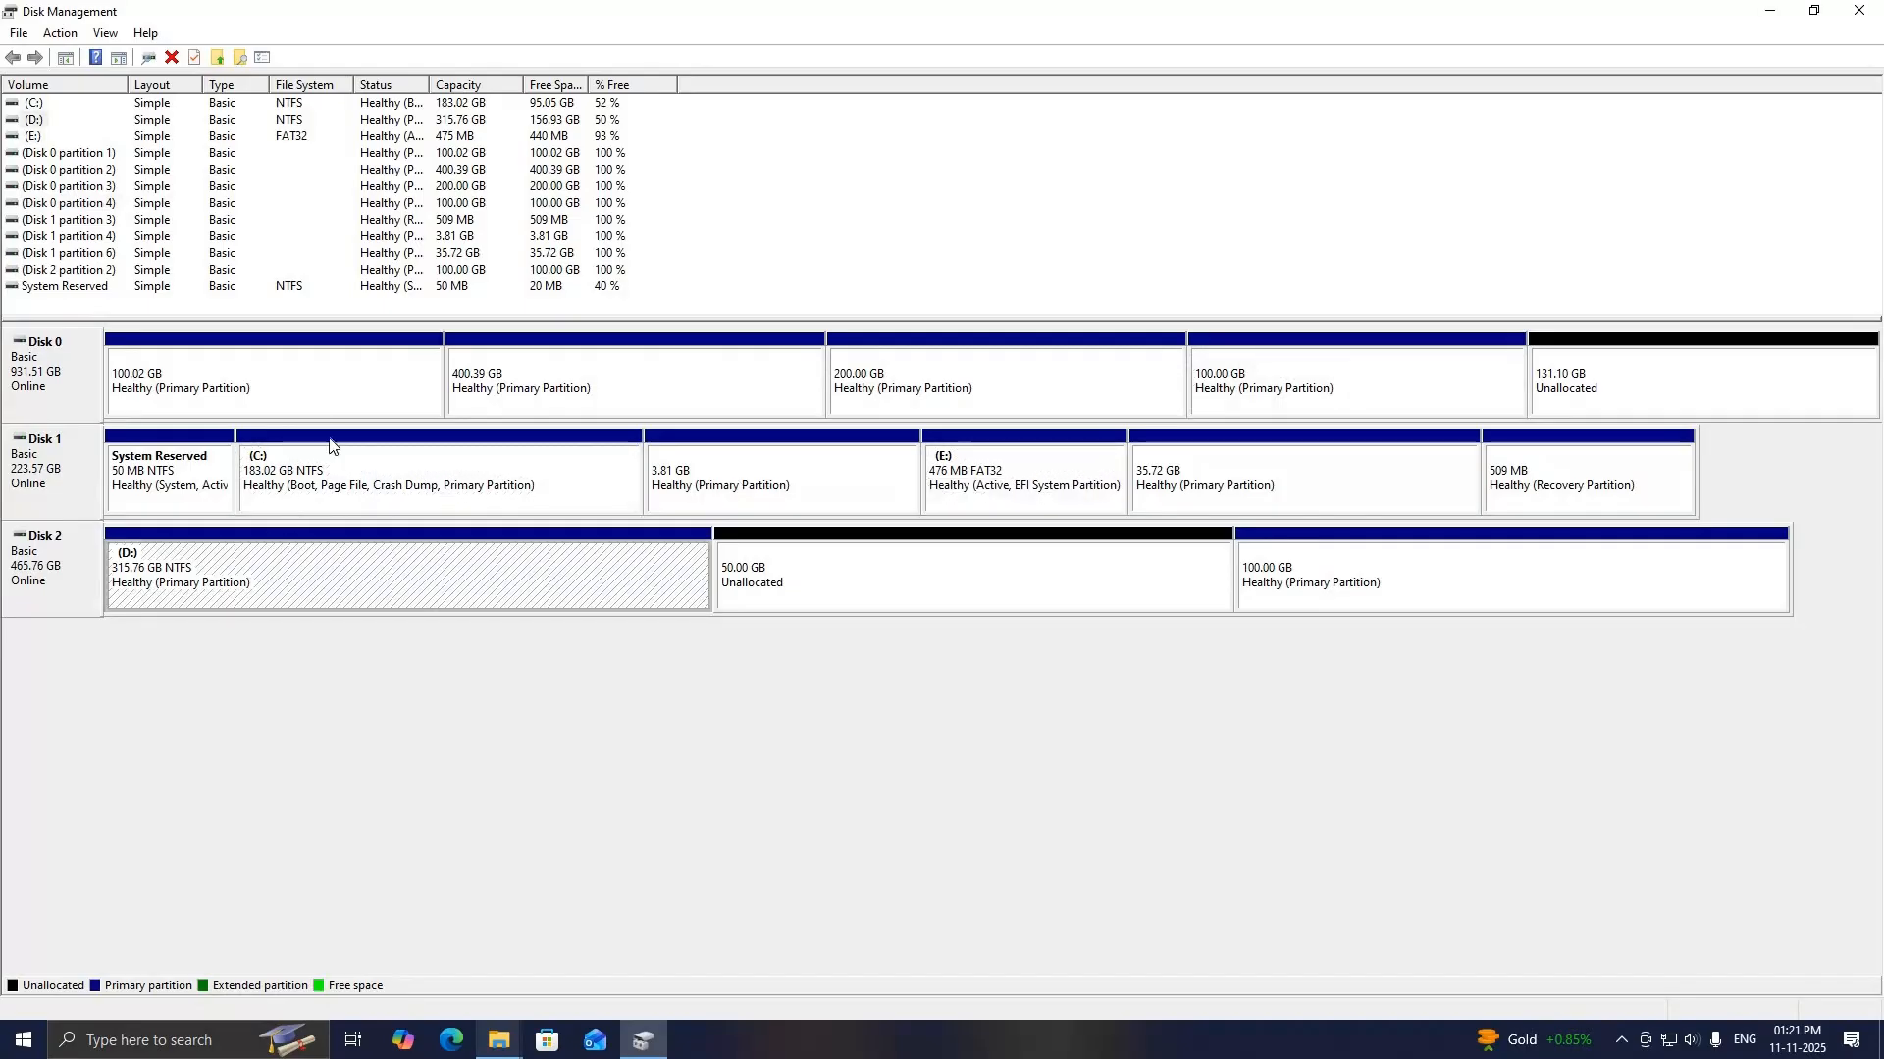
# Step: Examine each of the four primary partitions on Disk 0 in turn
pyautogui.click(267, 406)
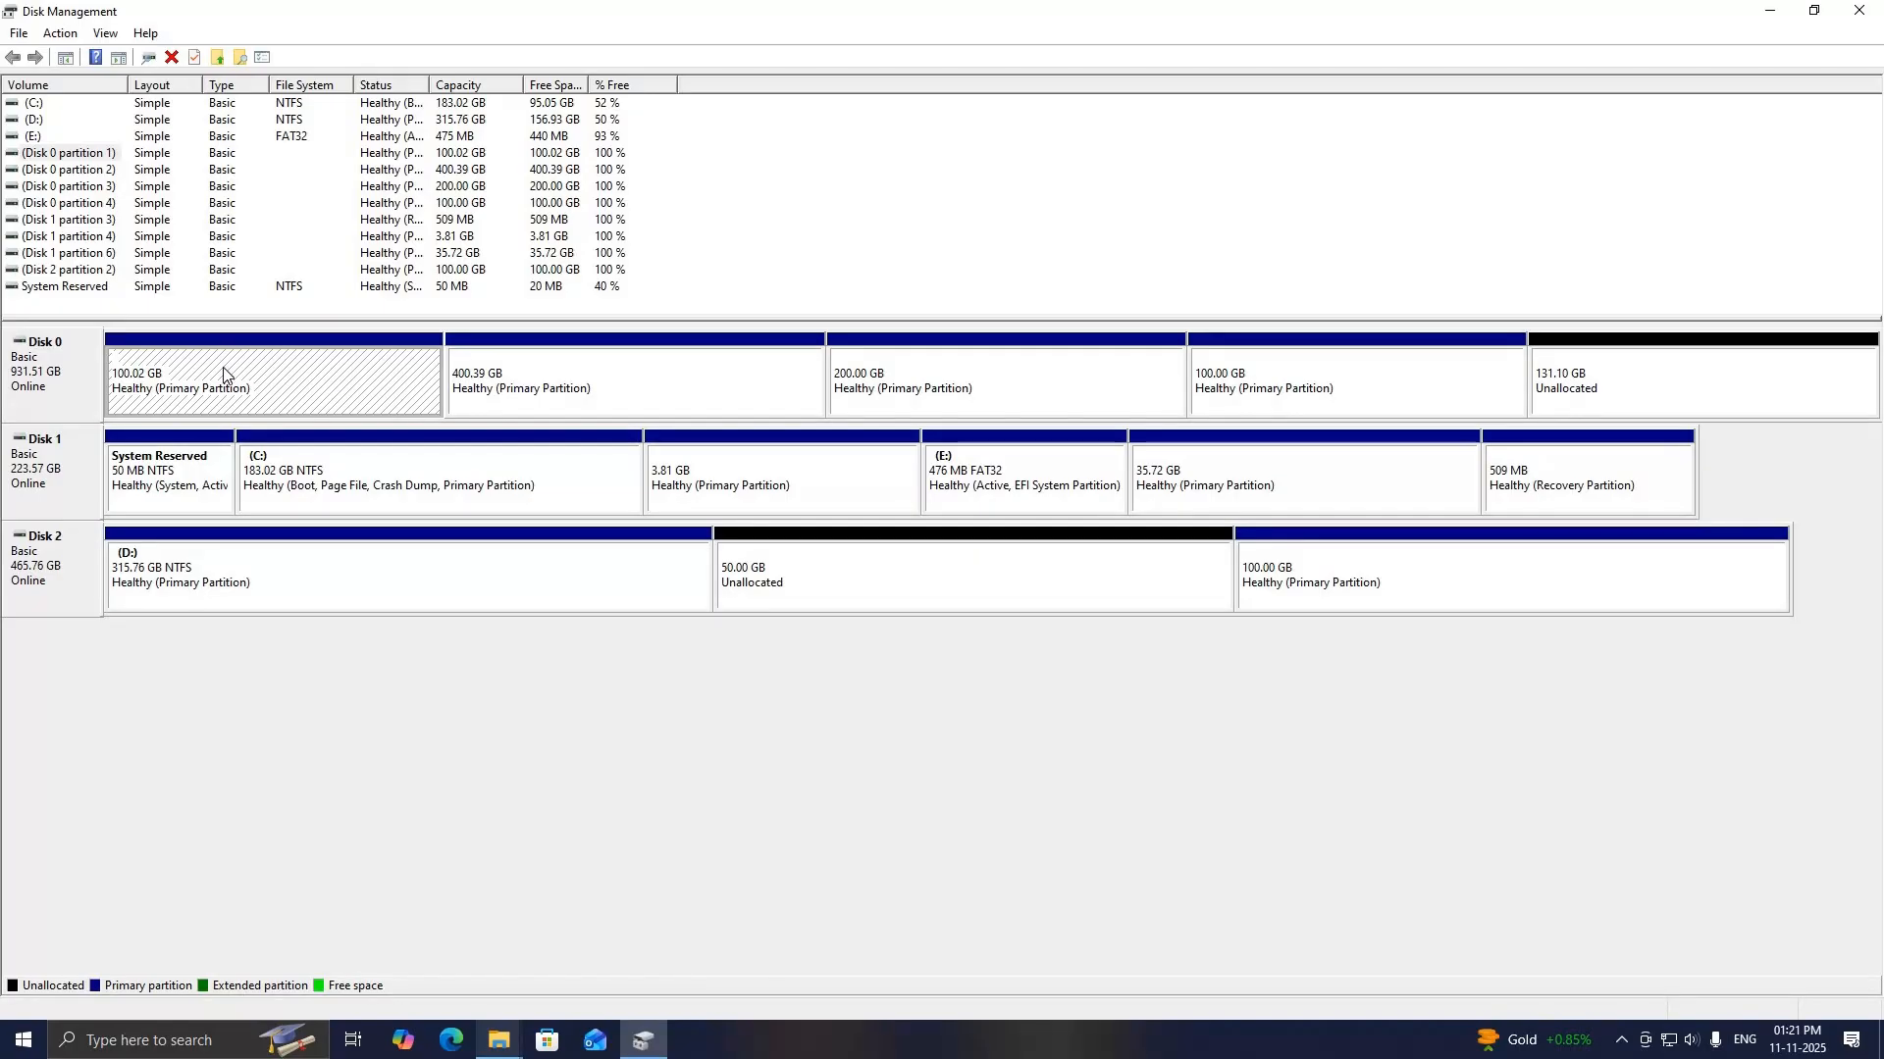
pyautogui.click(538, 369)
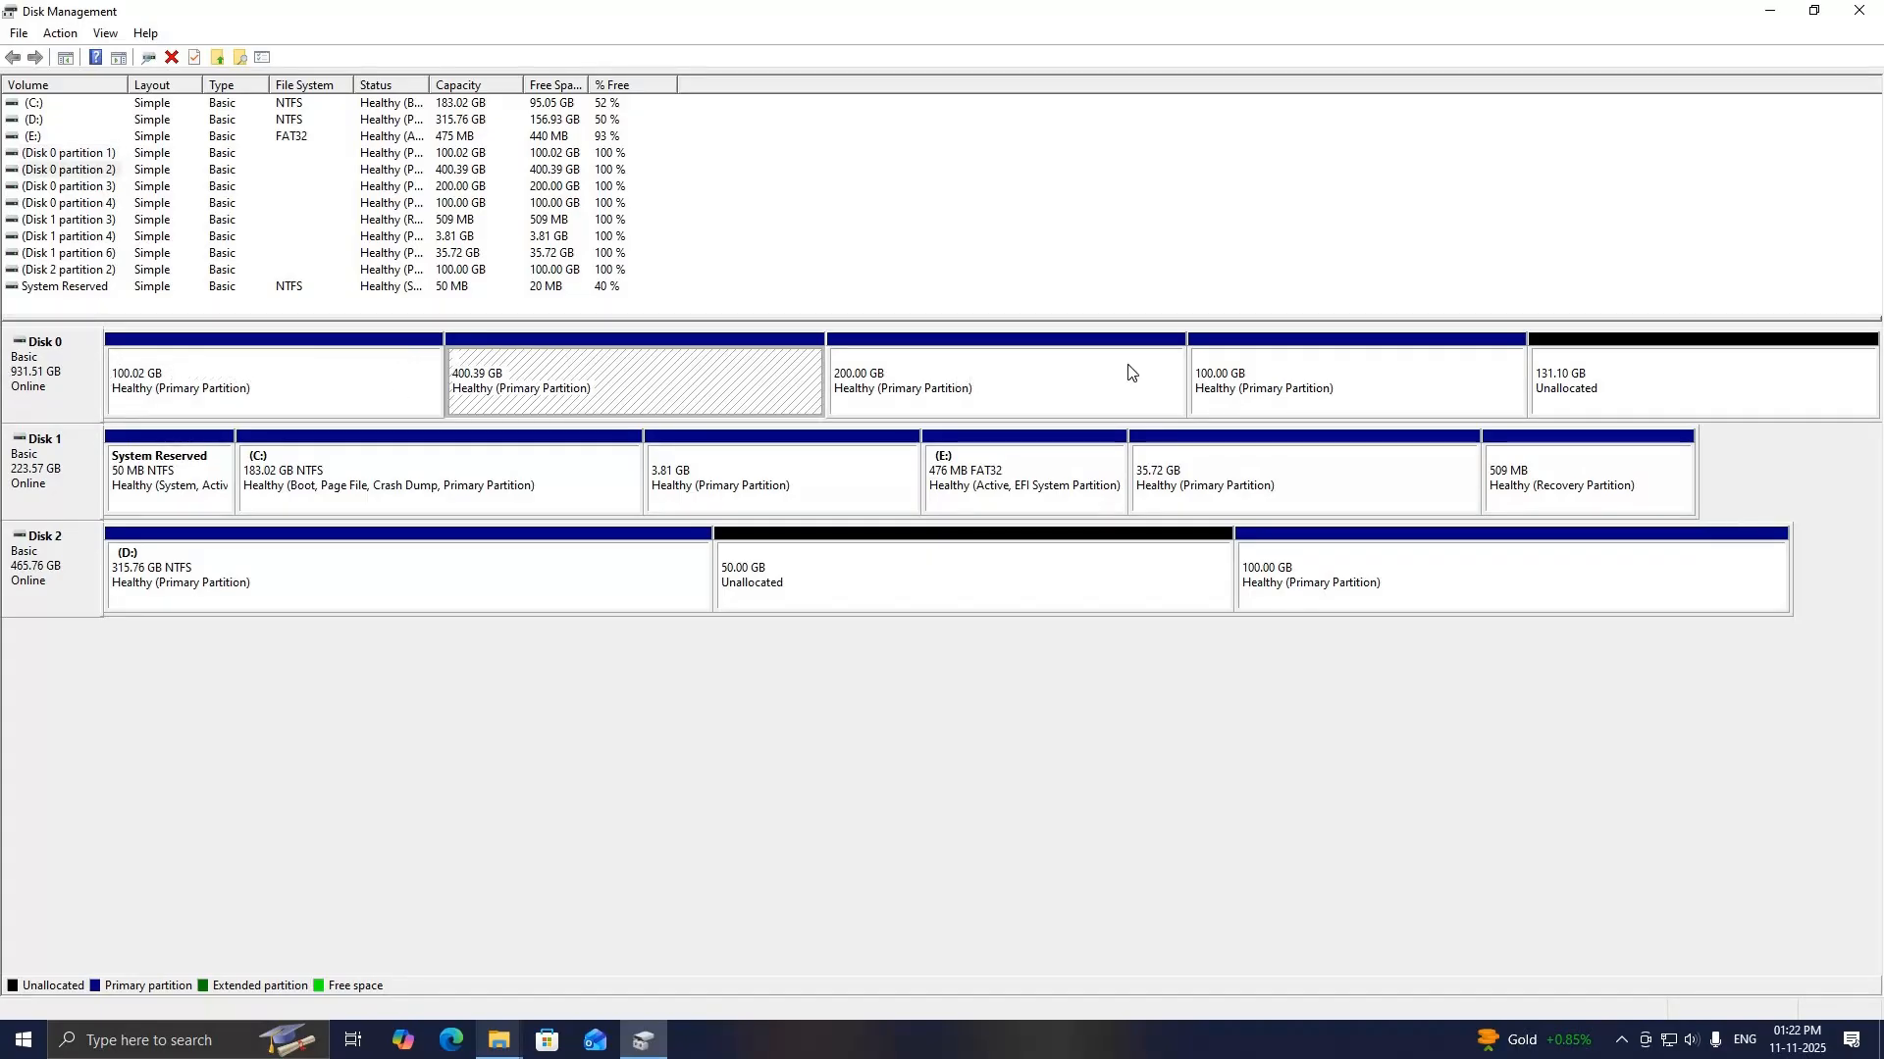
pyautogui.click(949, 364)
pyautogui.click(374, 379)
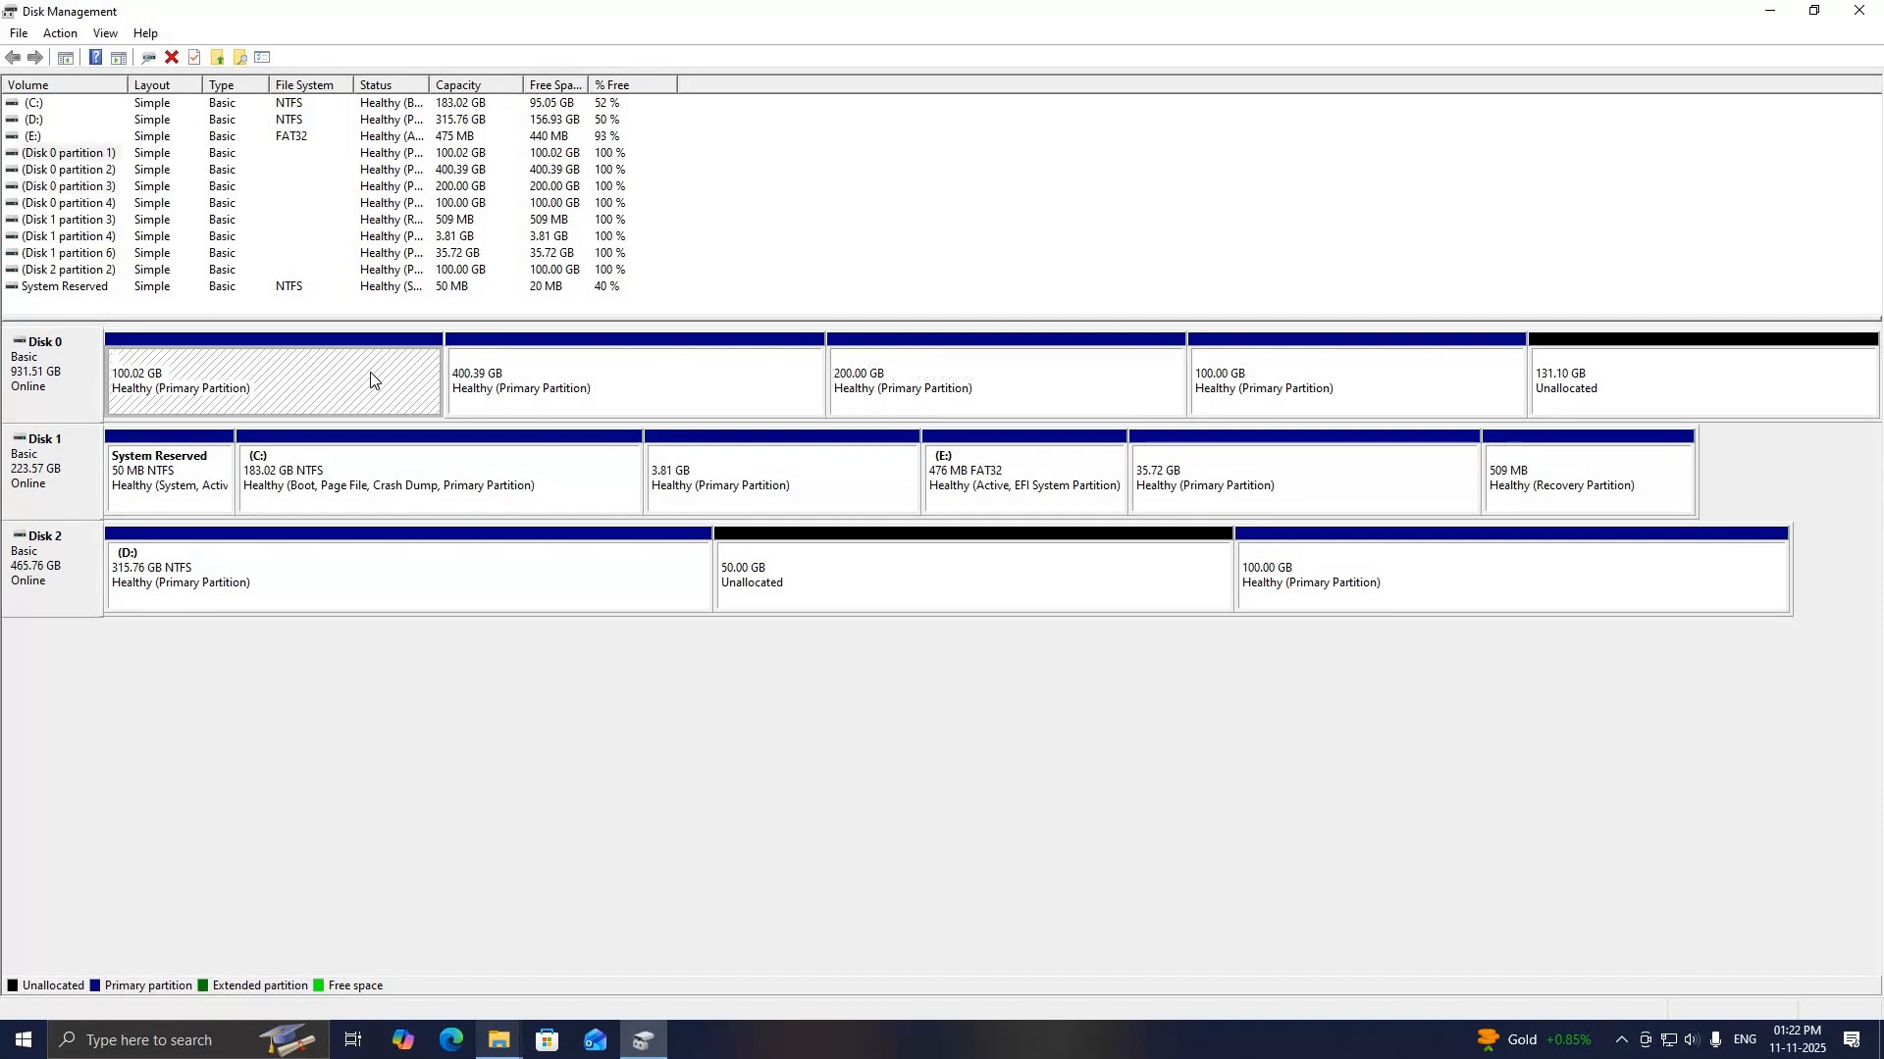
pyautogui.click(637, 373)
pyautogui.click(998, 361)
pyautogui.click(1320, 365)
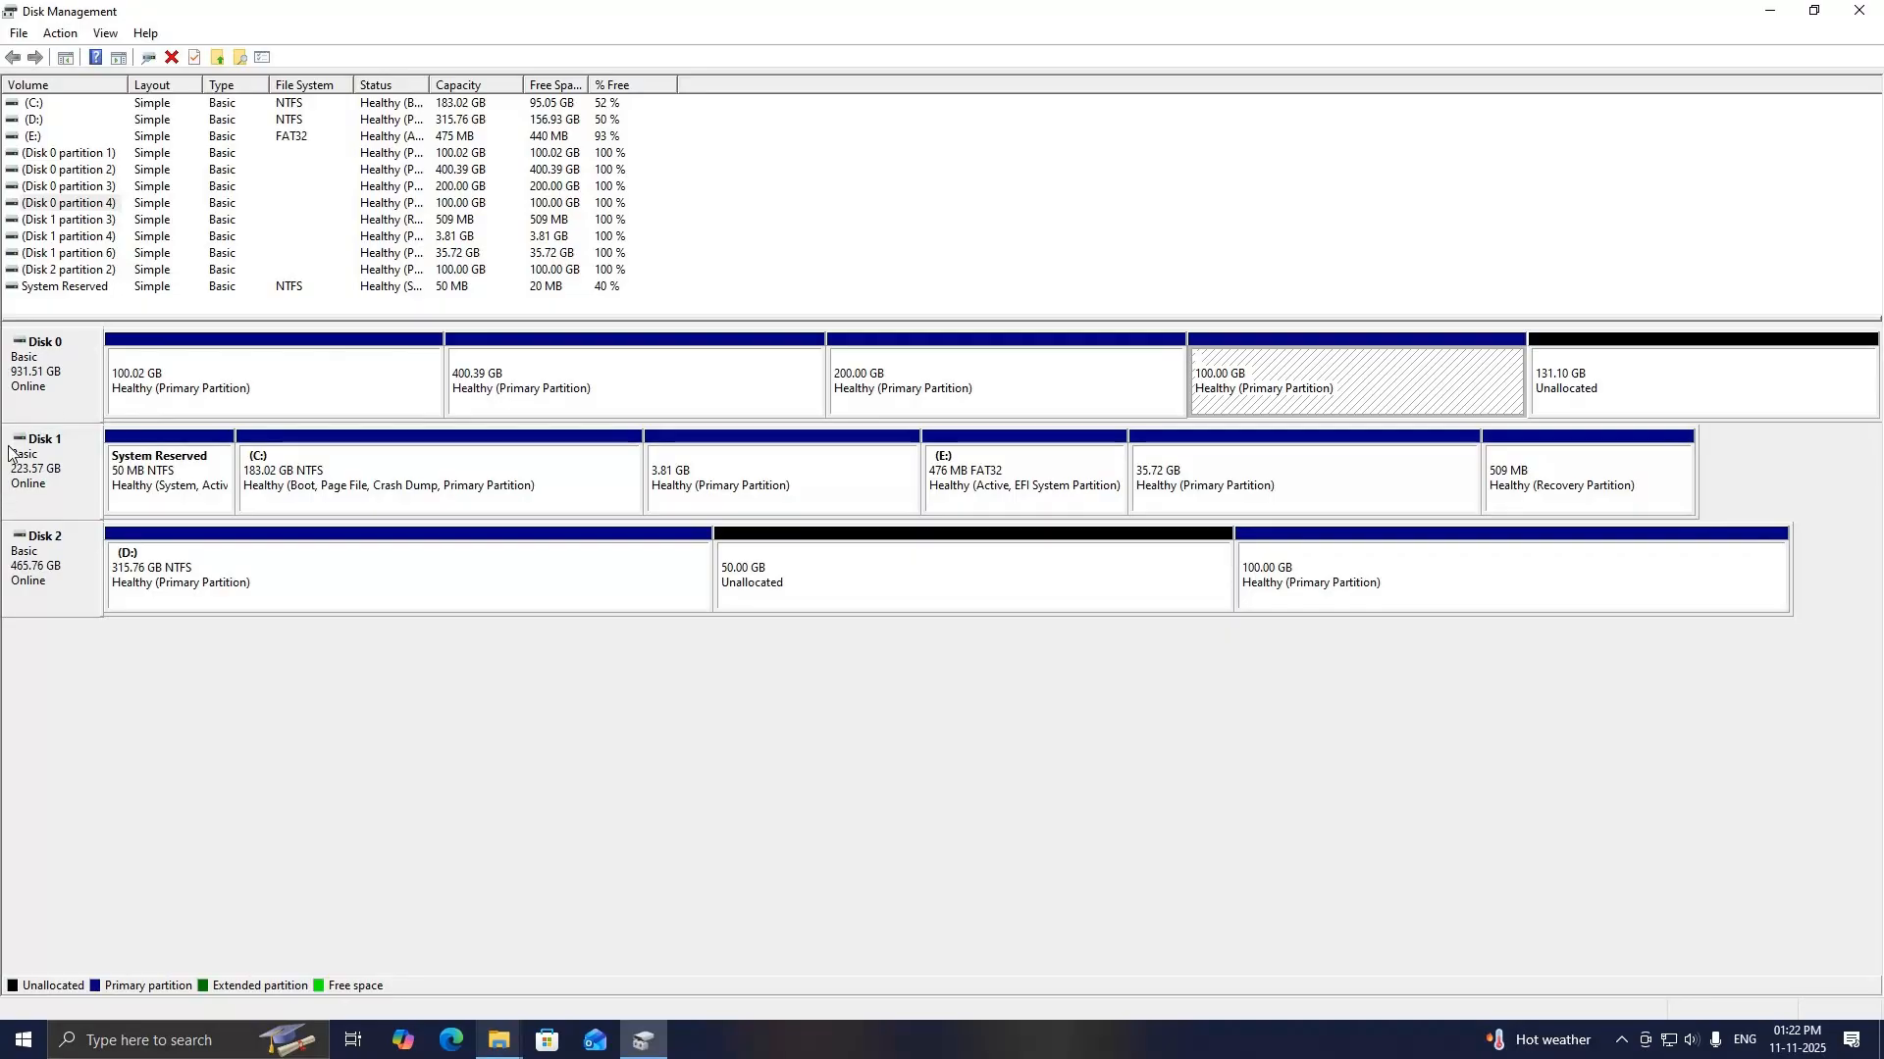
# Step: Examine Disk 1 with its C: partition and Disk 2 with its D: partition
pyautogui.click(41, 479)
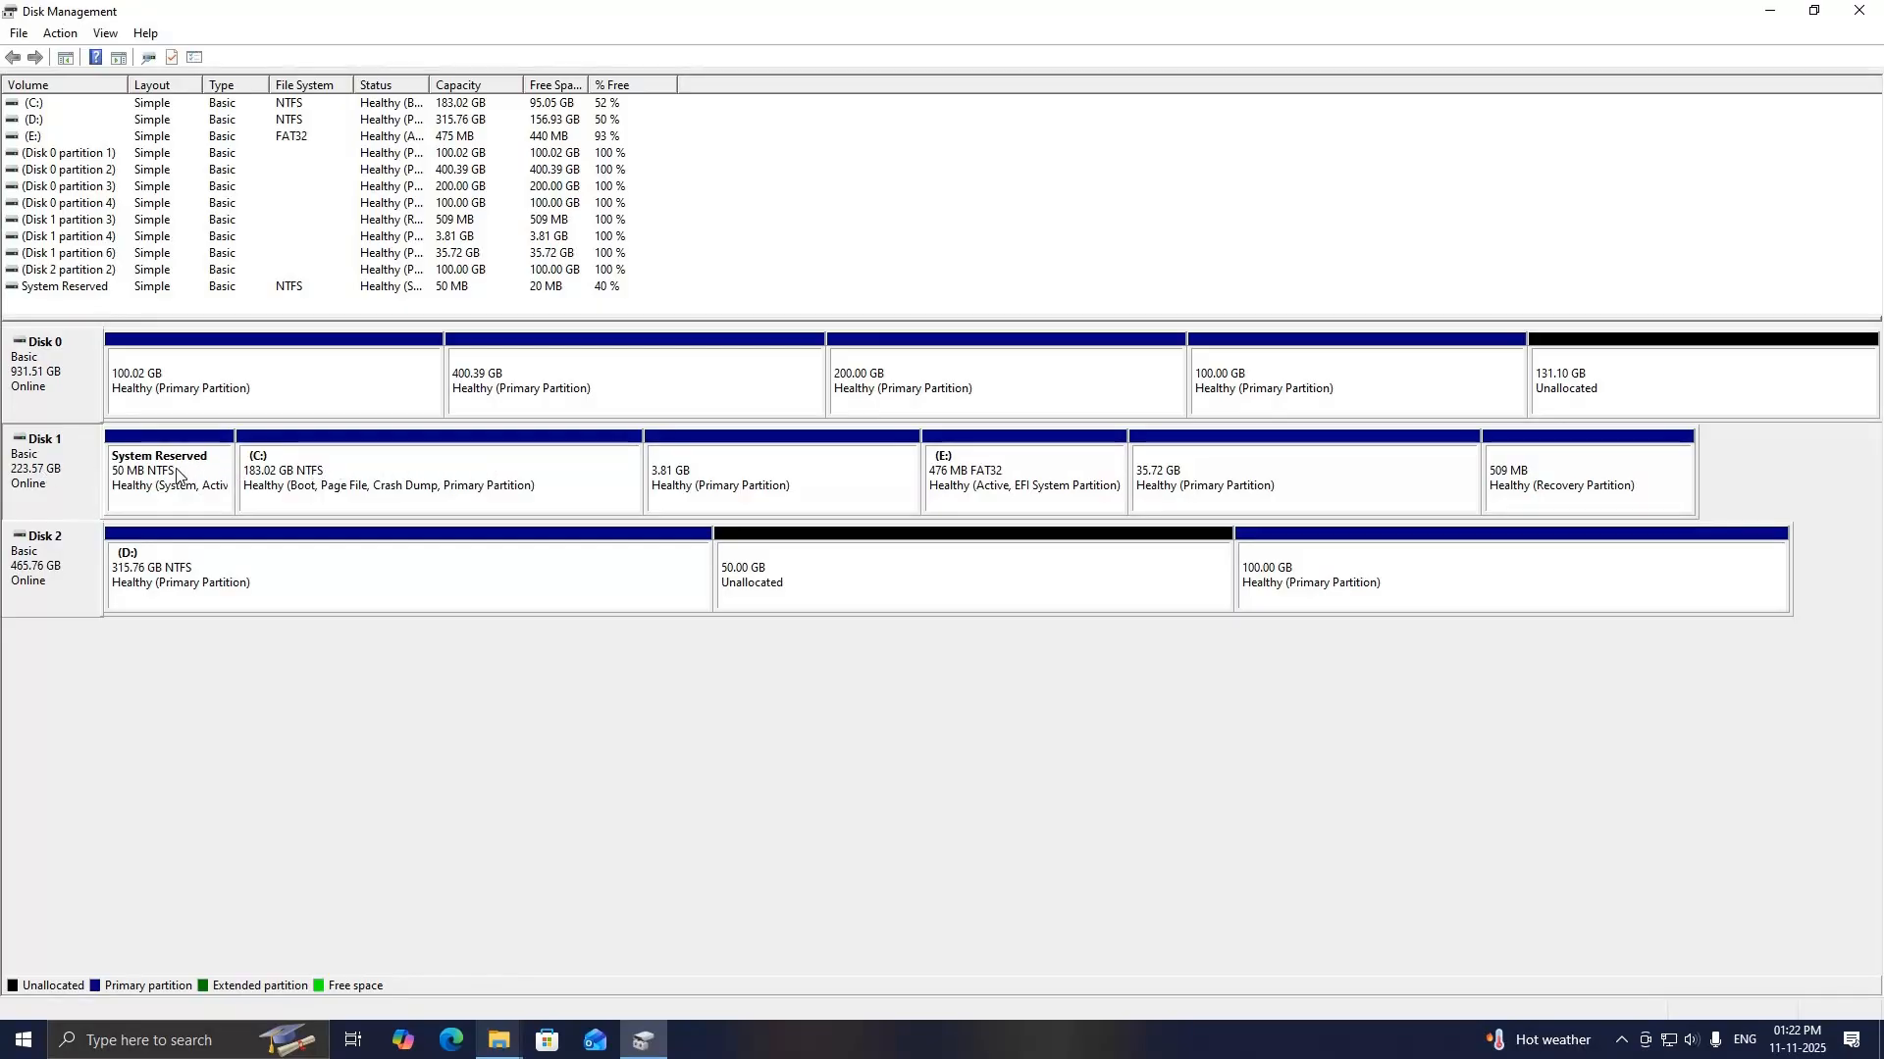
pyautogui.click(431, 475)
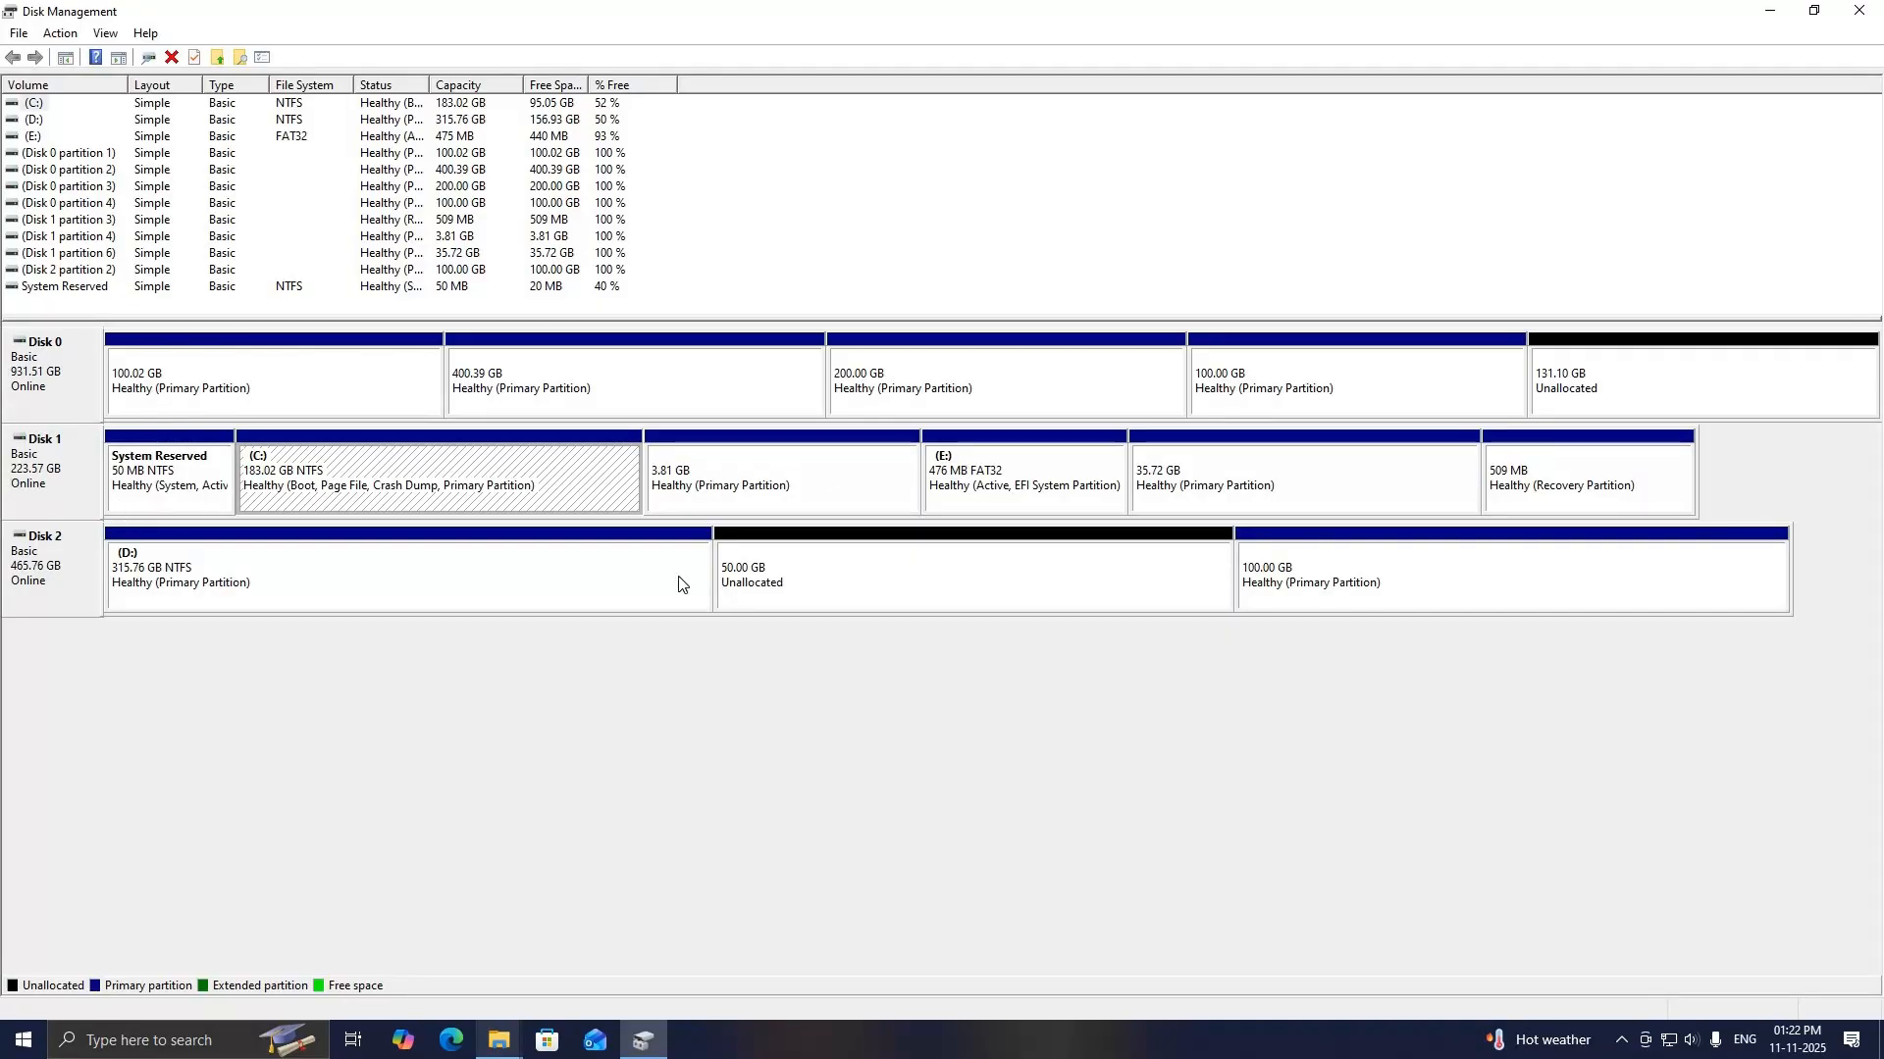
pyautogui.click(195, 647)
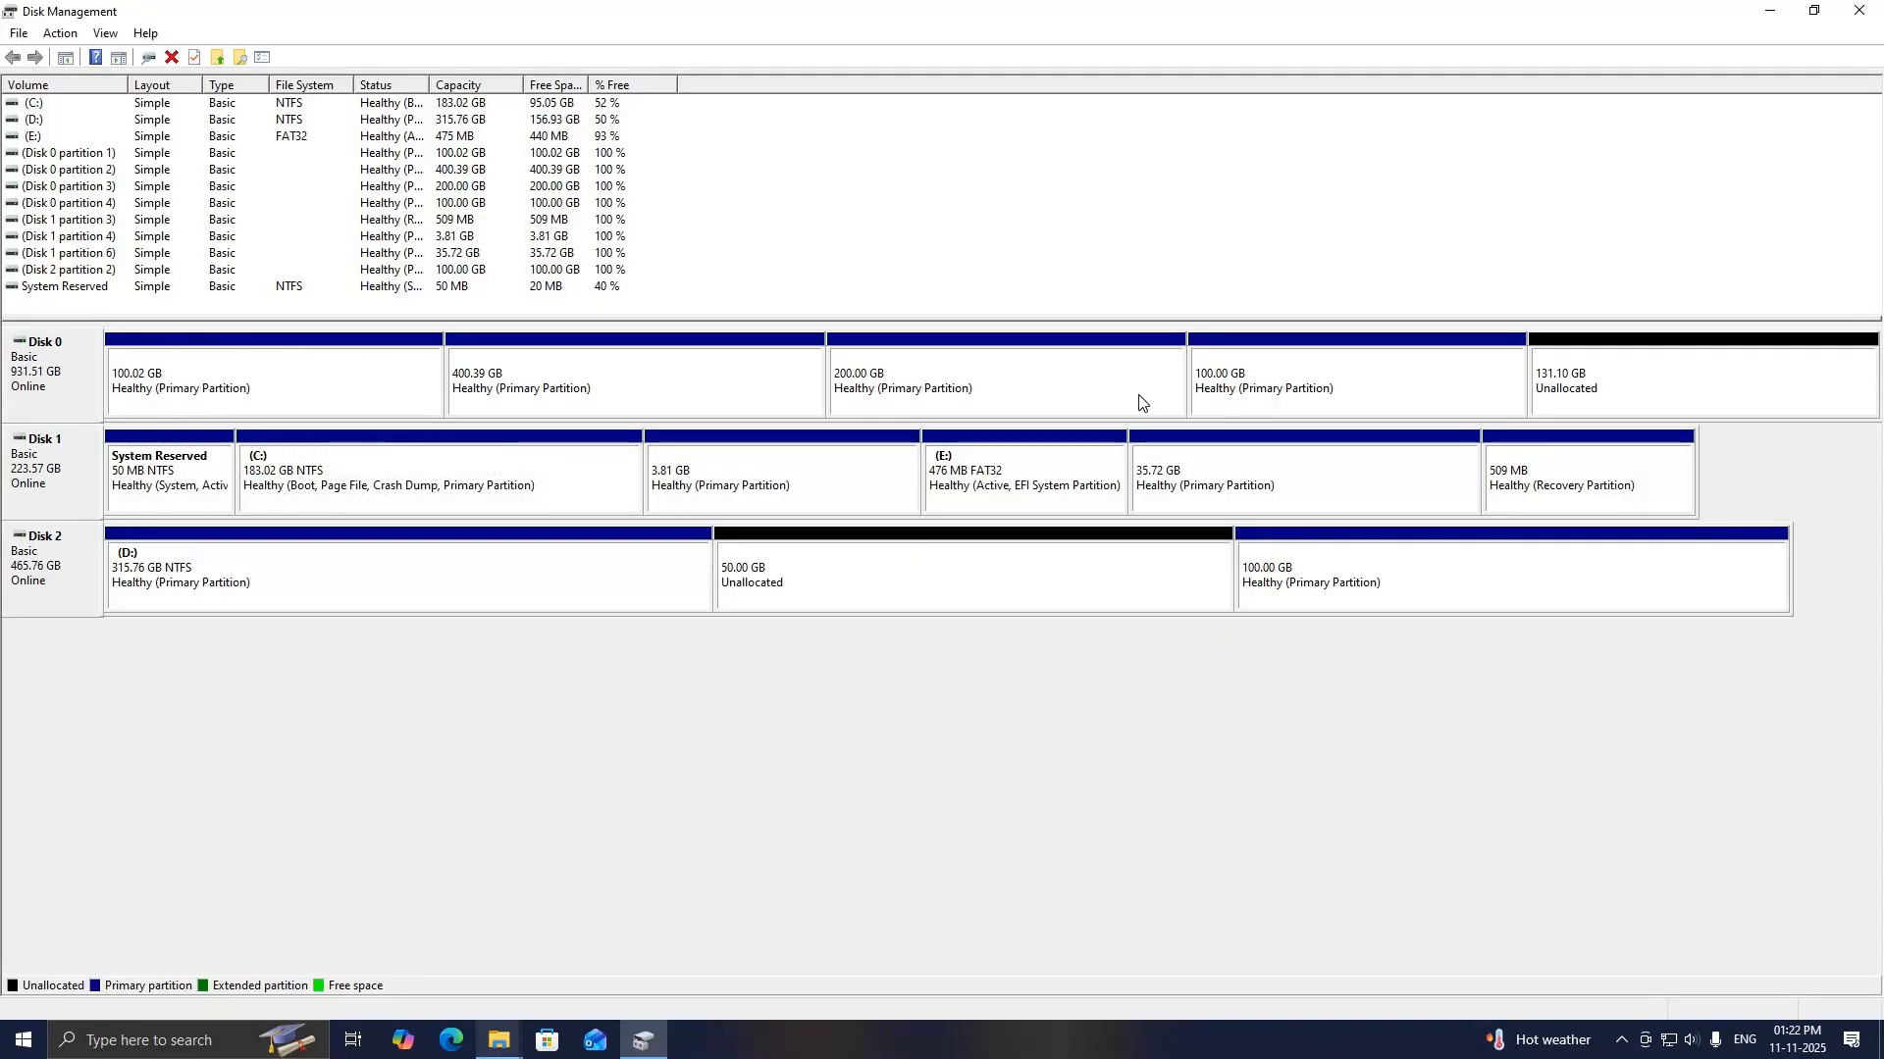
pyautogui.click(54, 556)
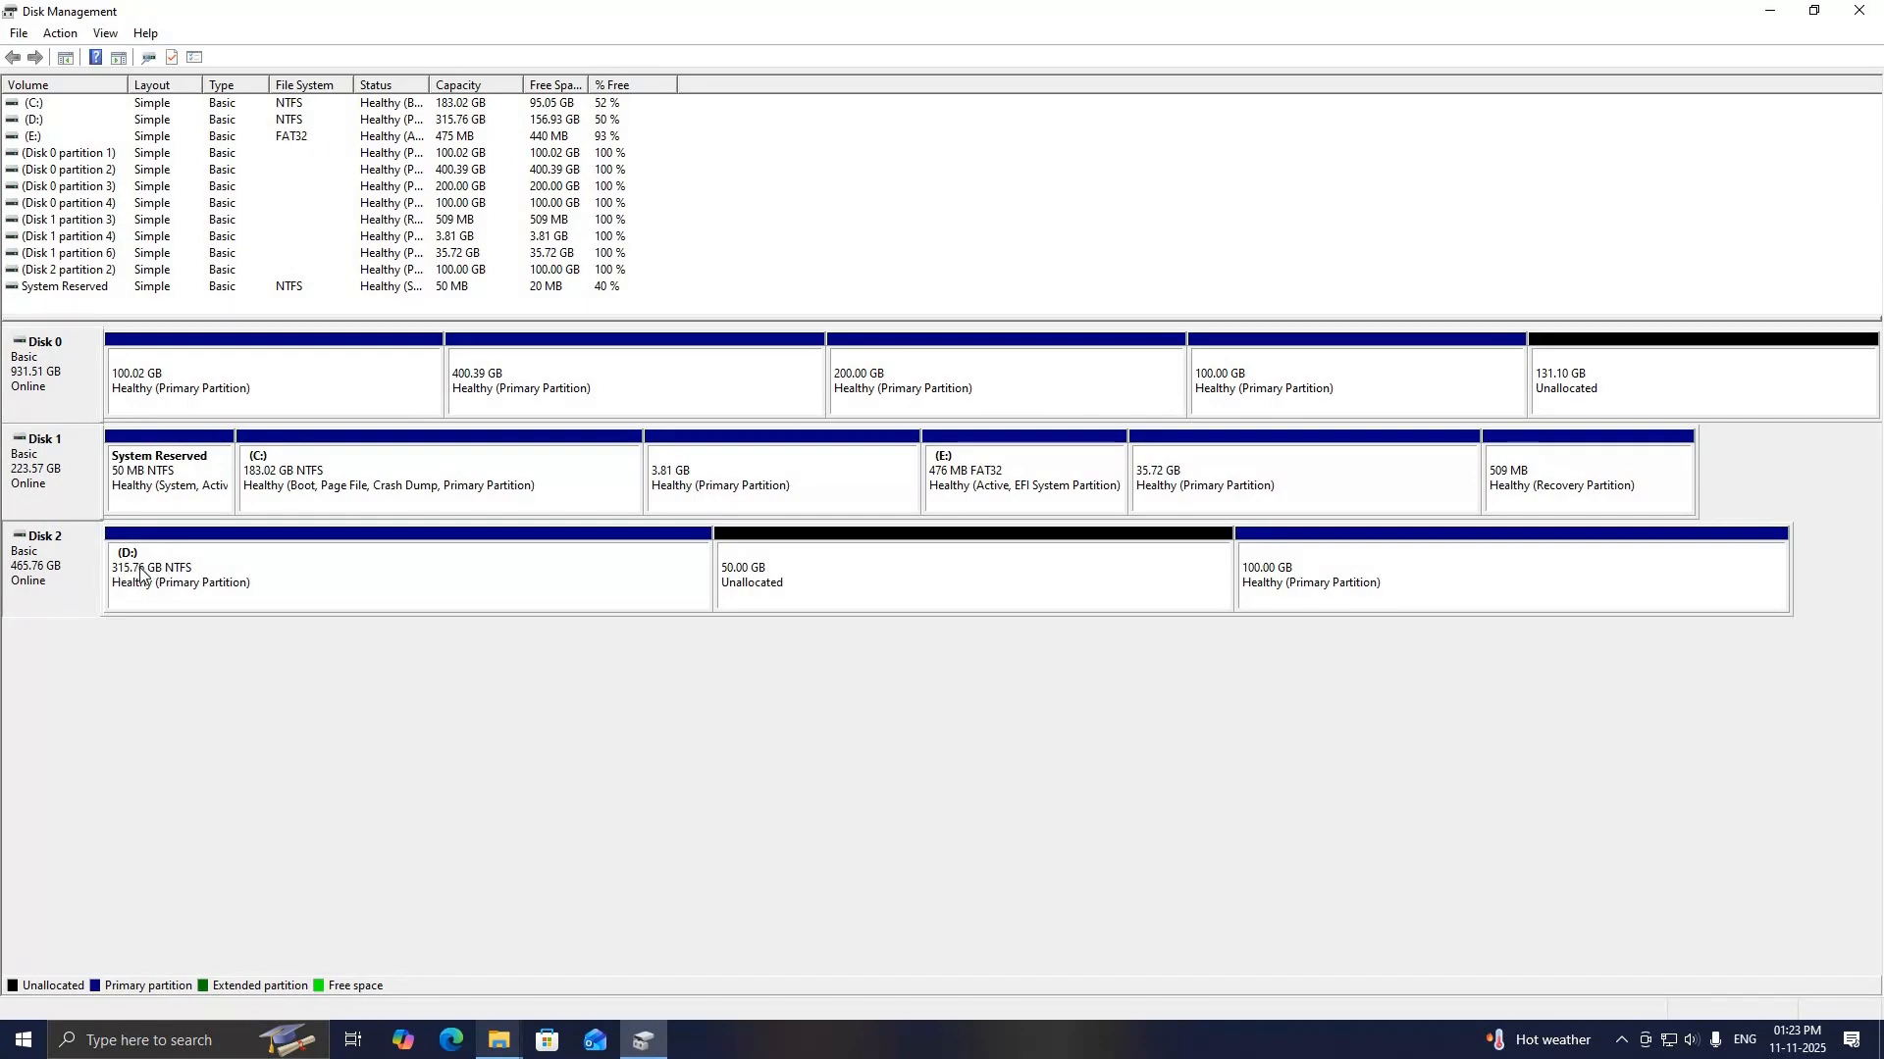
pyautogui.click(320, 579)
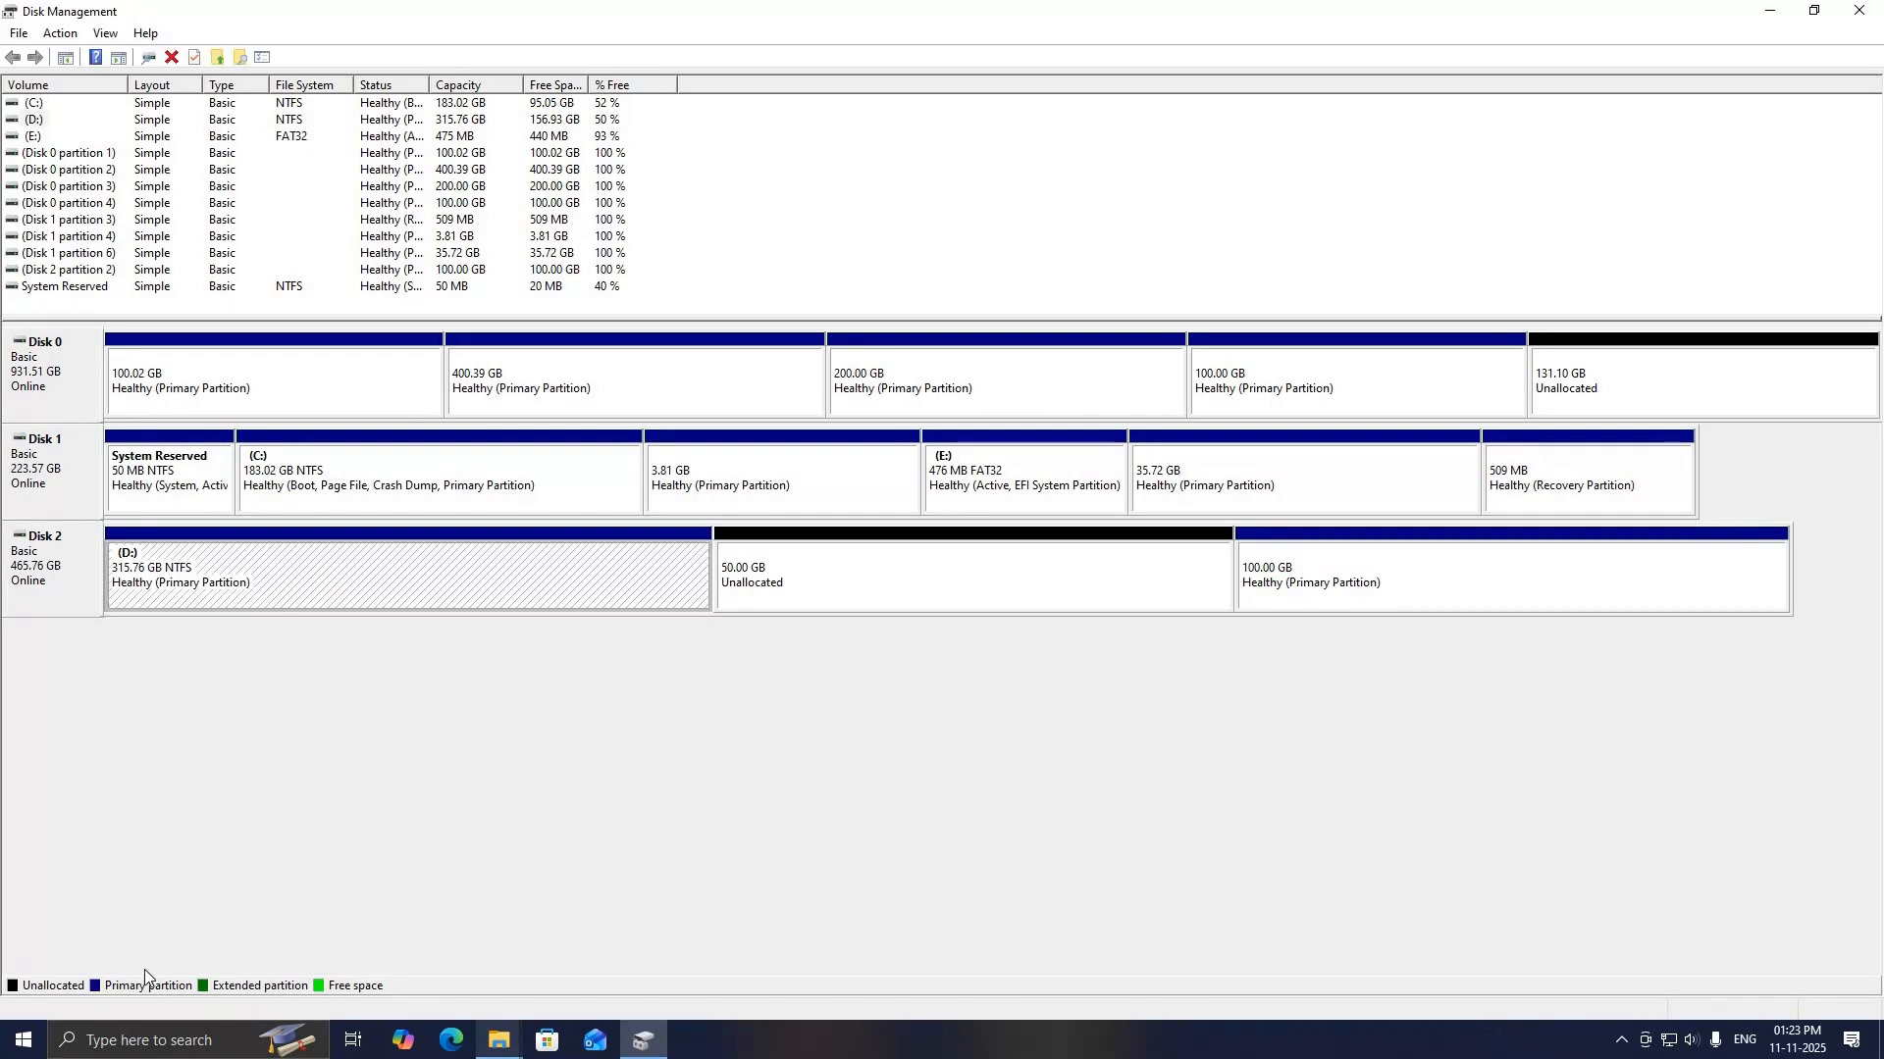
pyautogui.click(412, 874)
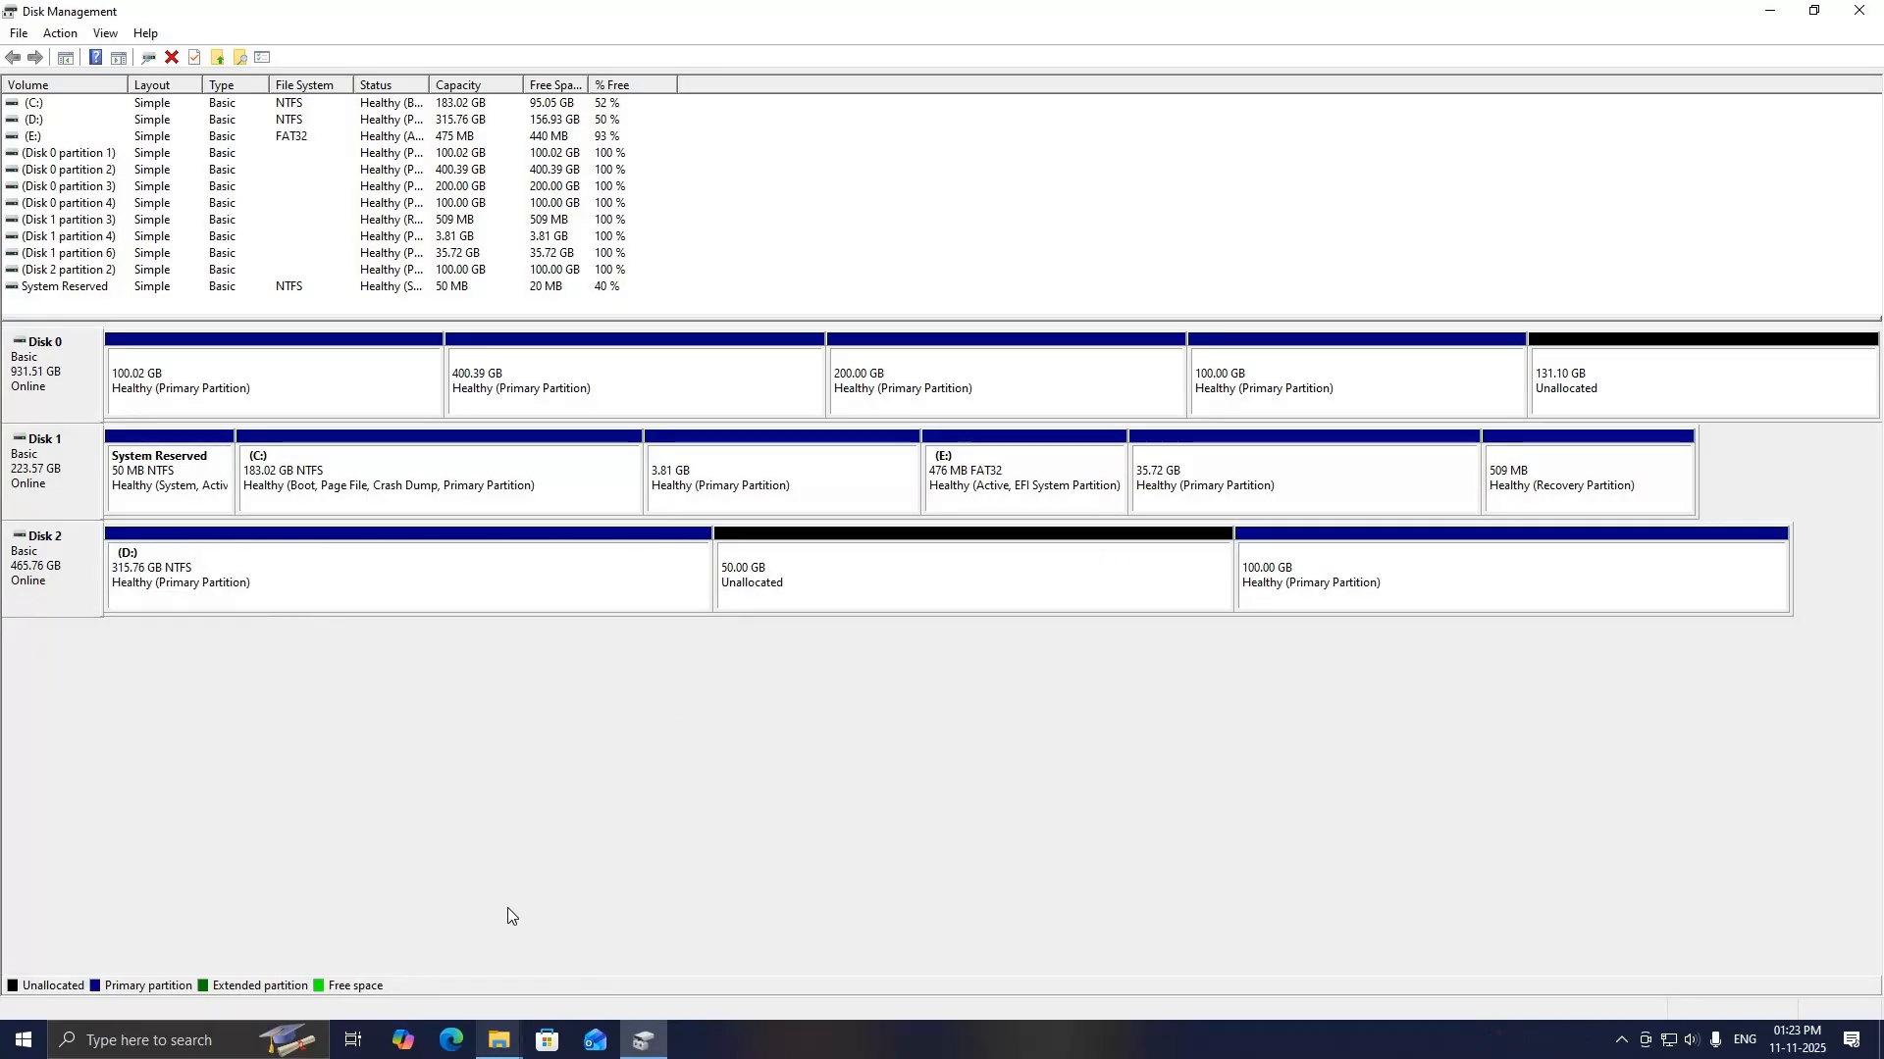
# Step: Switch to the File Explorer window showing Local Disk (D:)
pyautogui.moveTo(498, 1042)
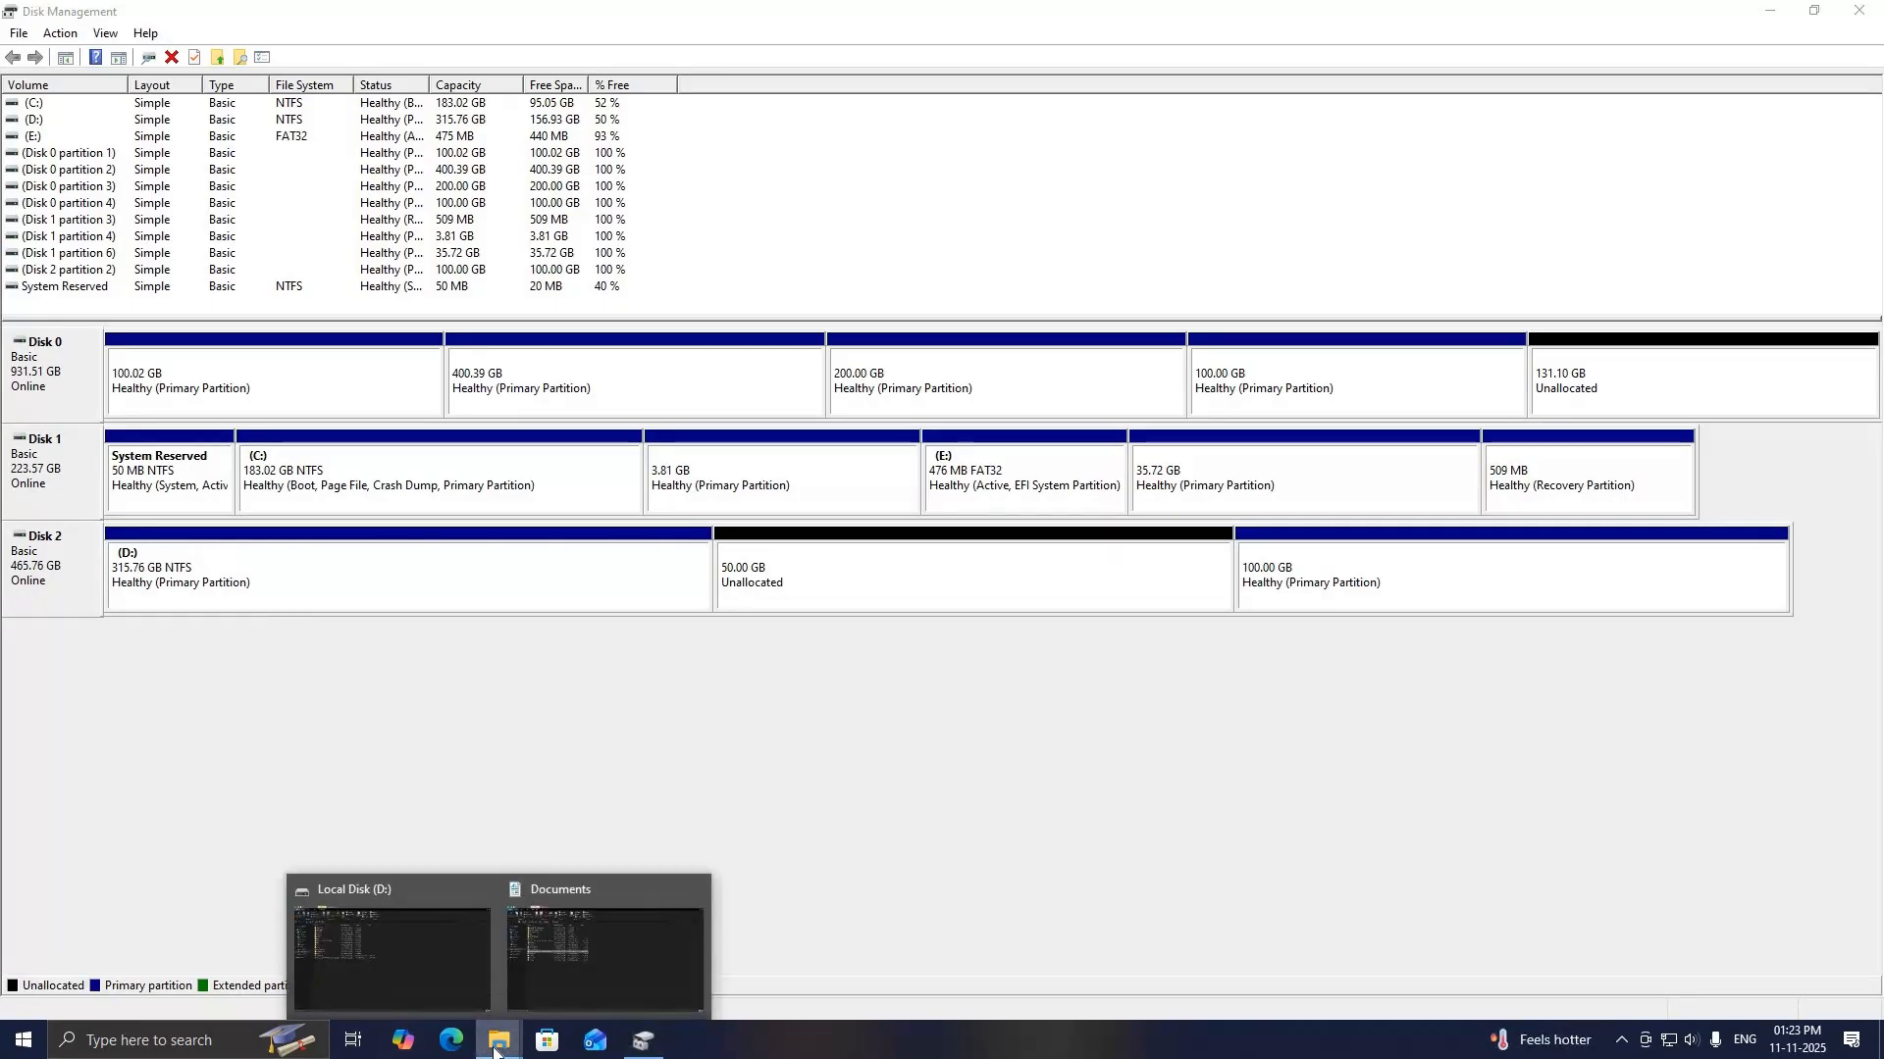
pyautogui.click(426, 981)
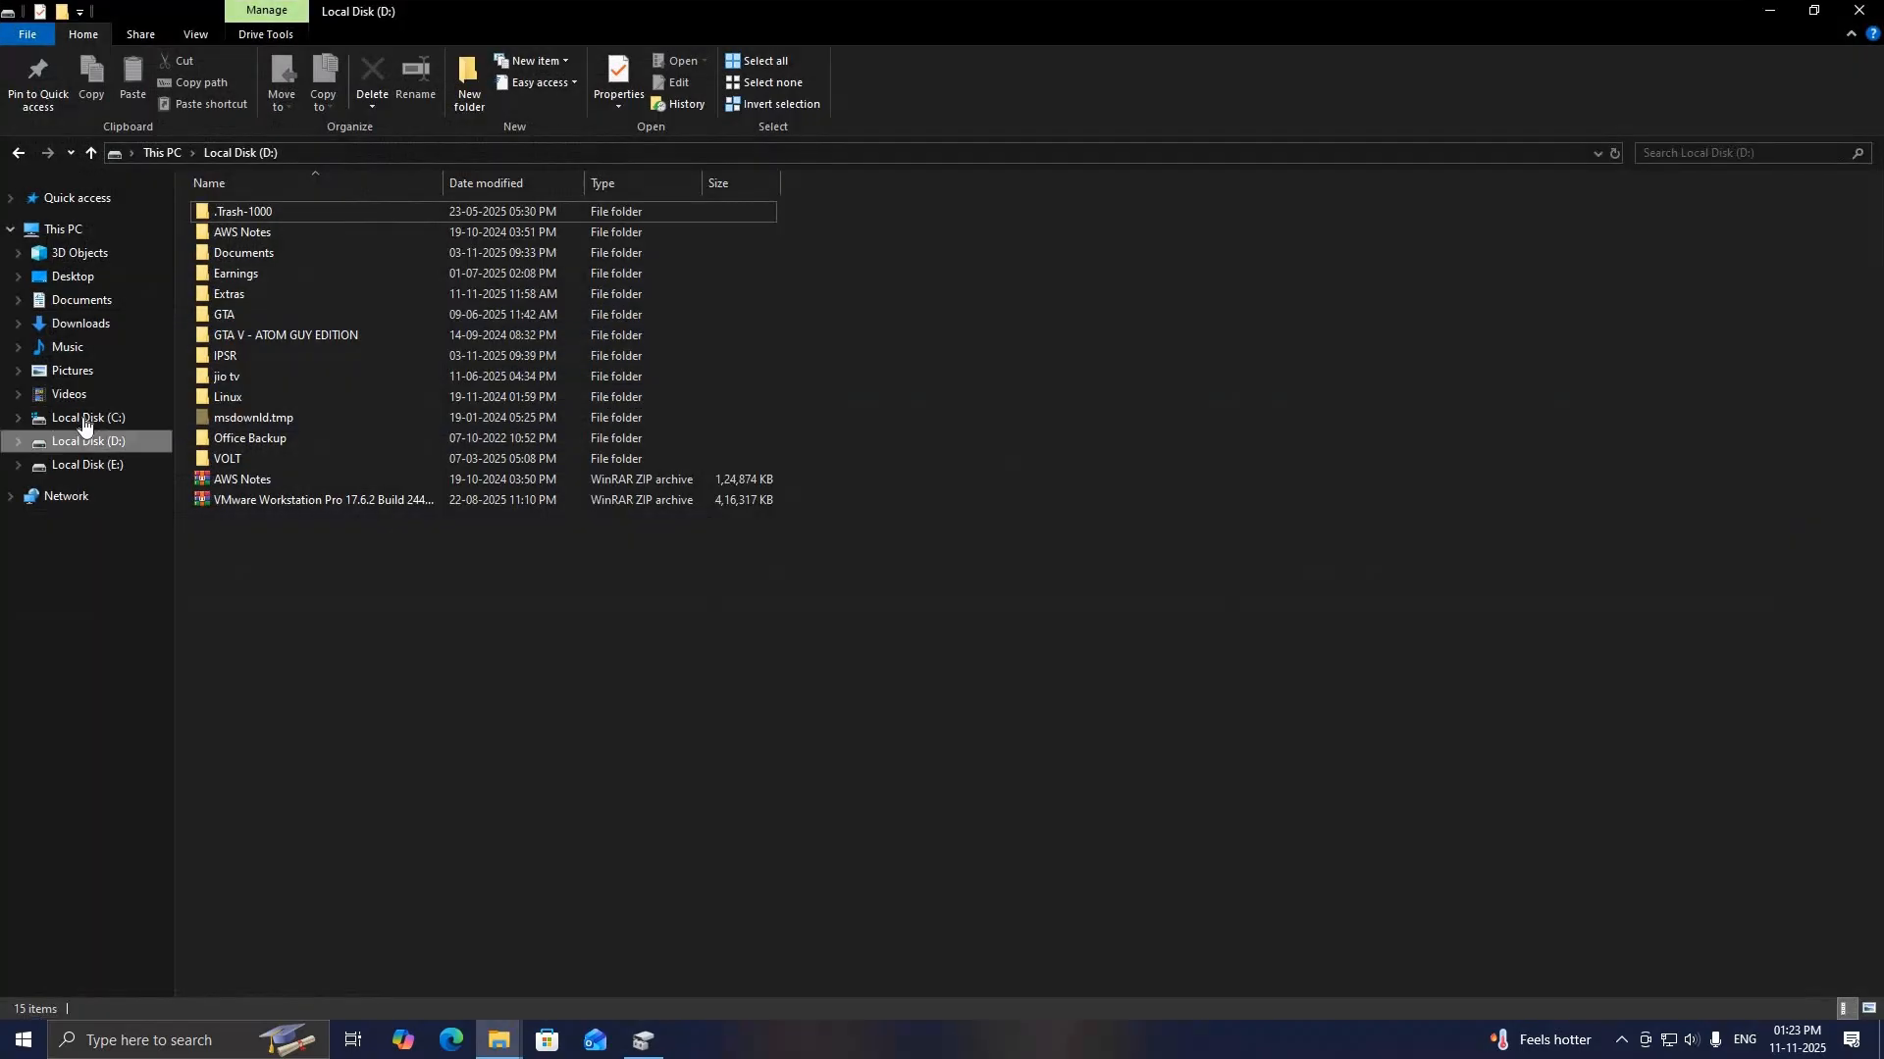
# Step: View the contents of Local Disk (C:) and the drives under This PC, and return to Disk Management
pyautogui.click(83, 422)
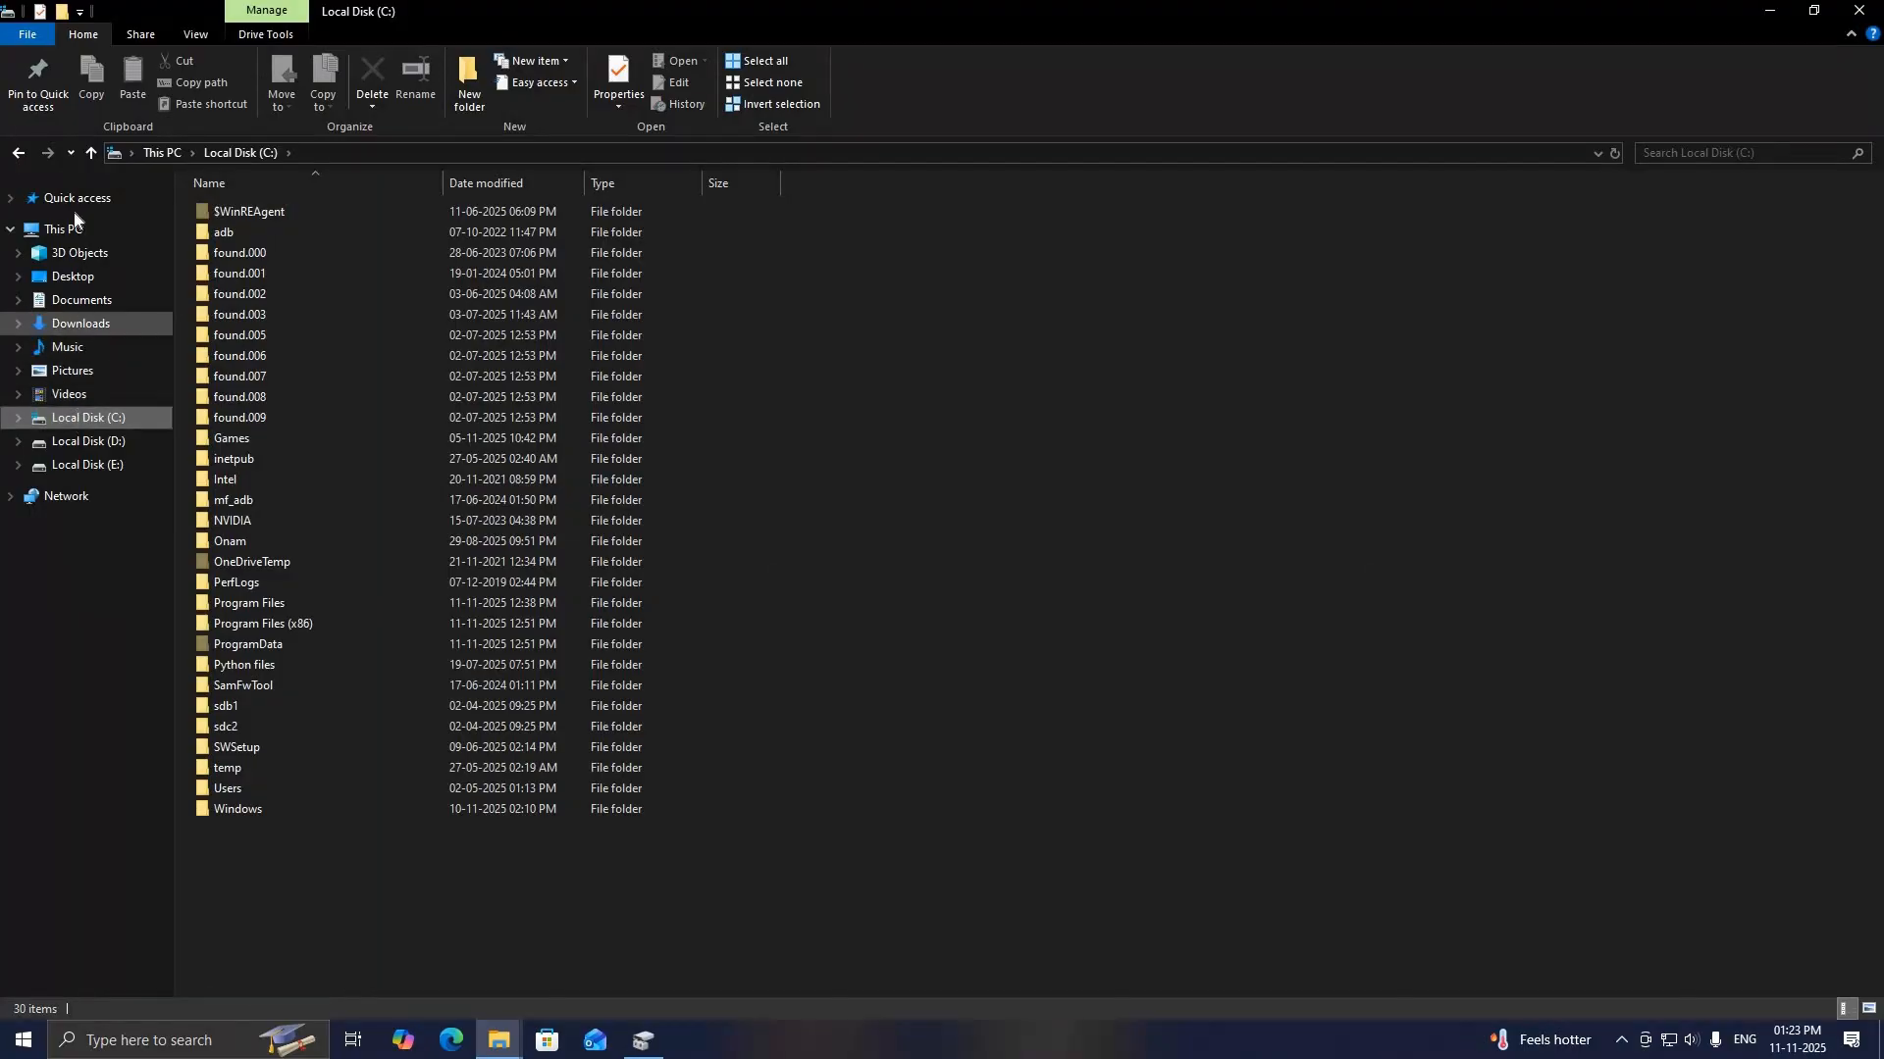
pyautogui.click(76, 230)
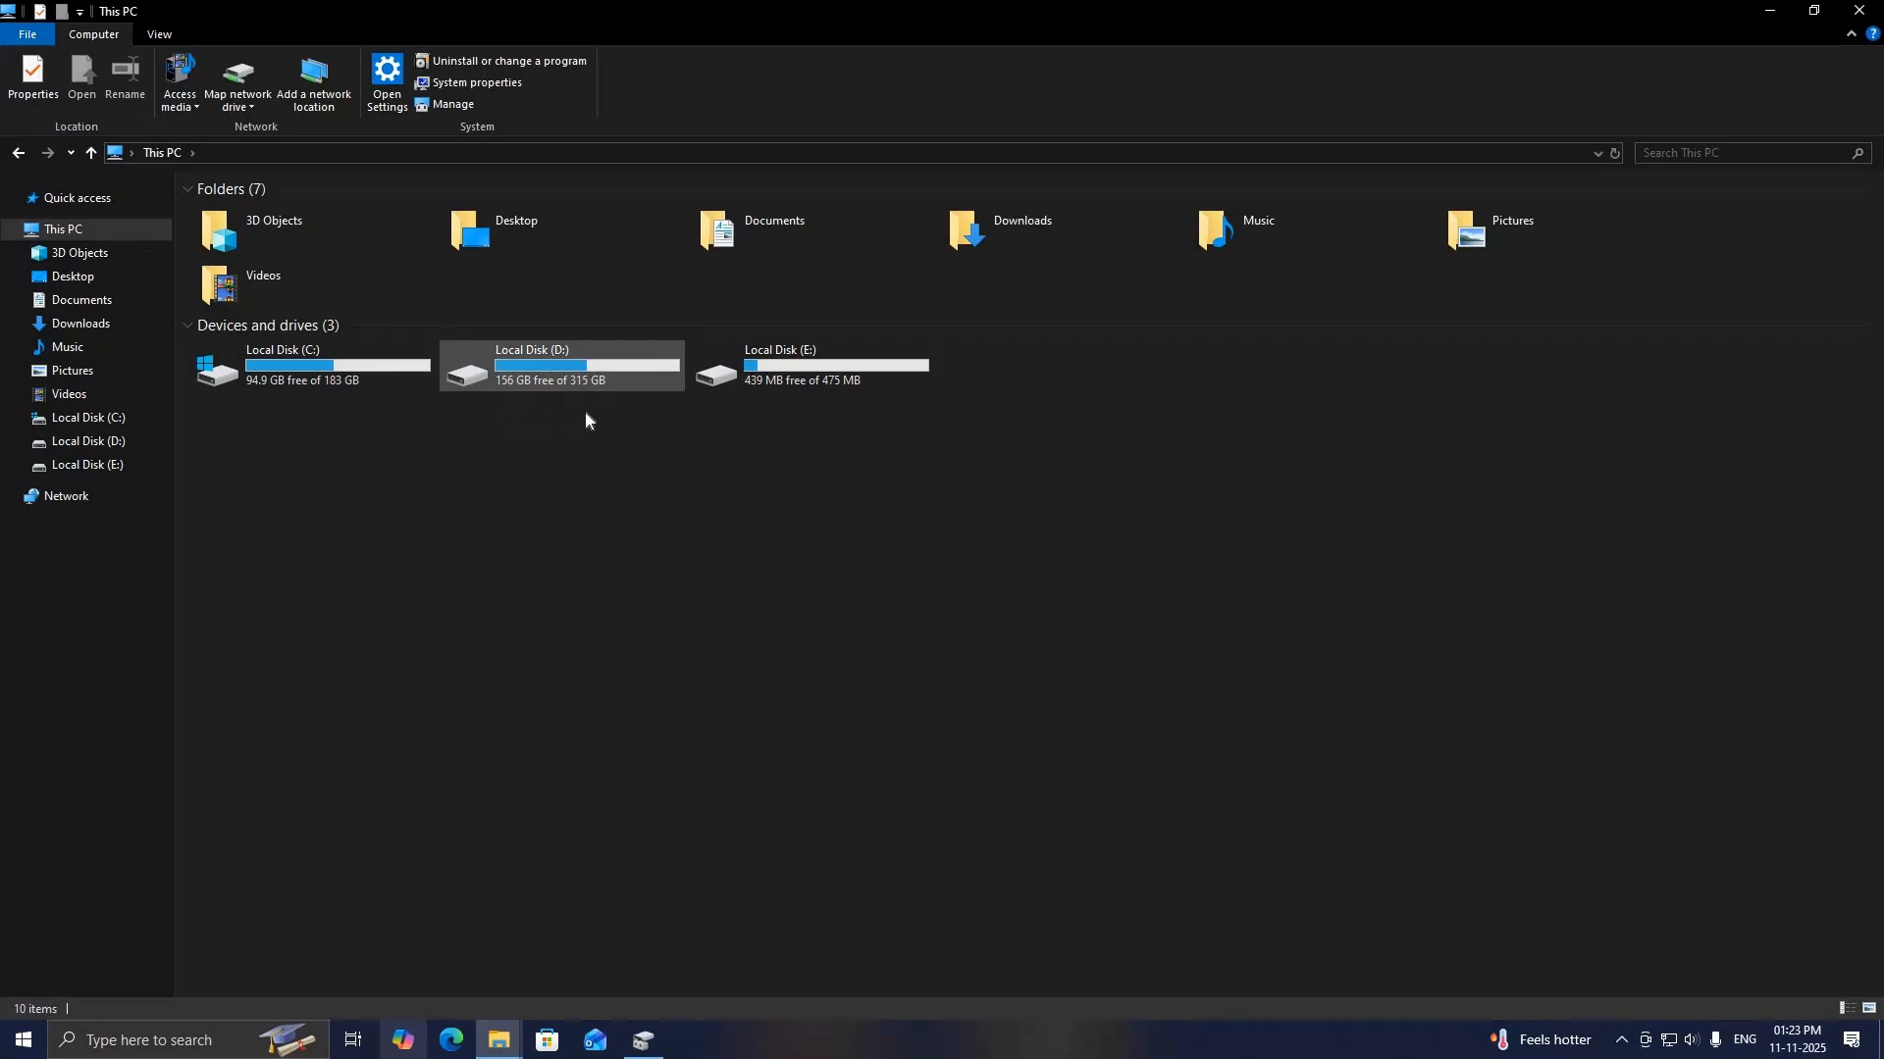
pyautogui.click(652, 1044)
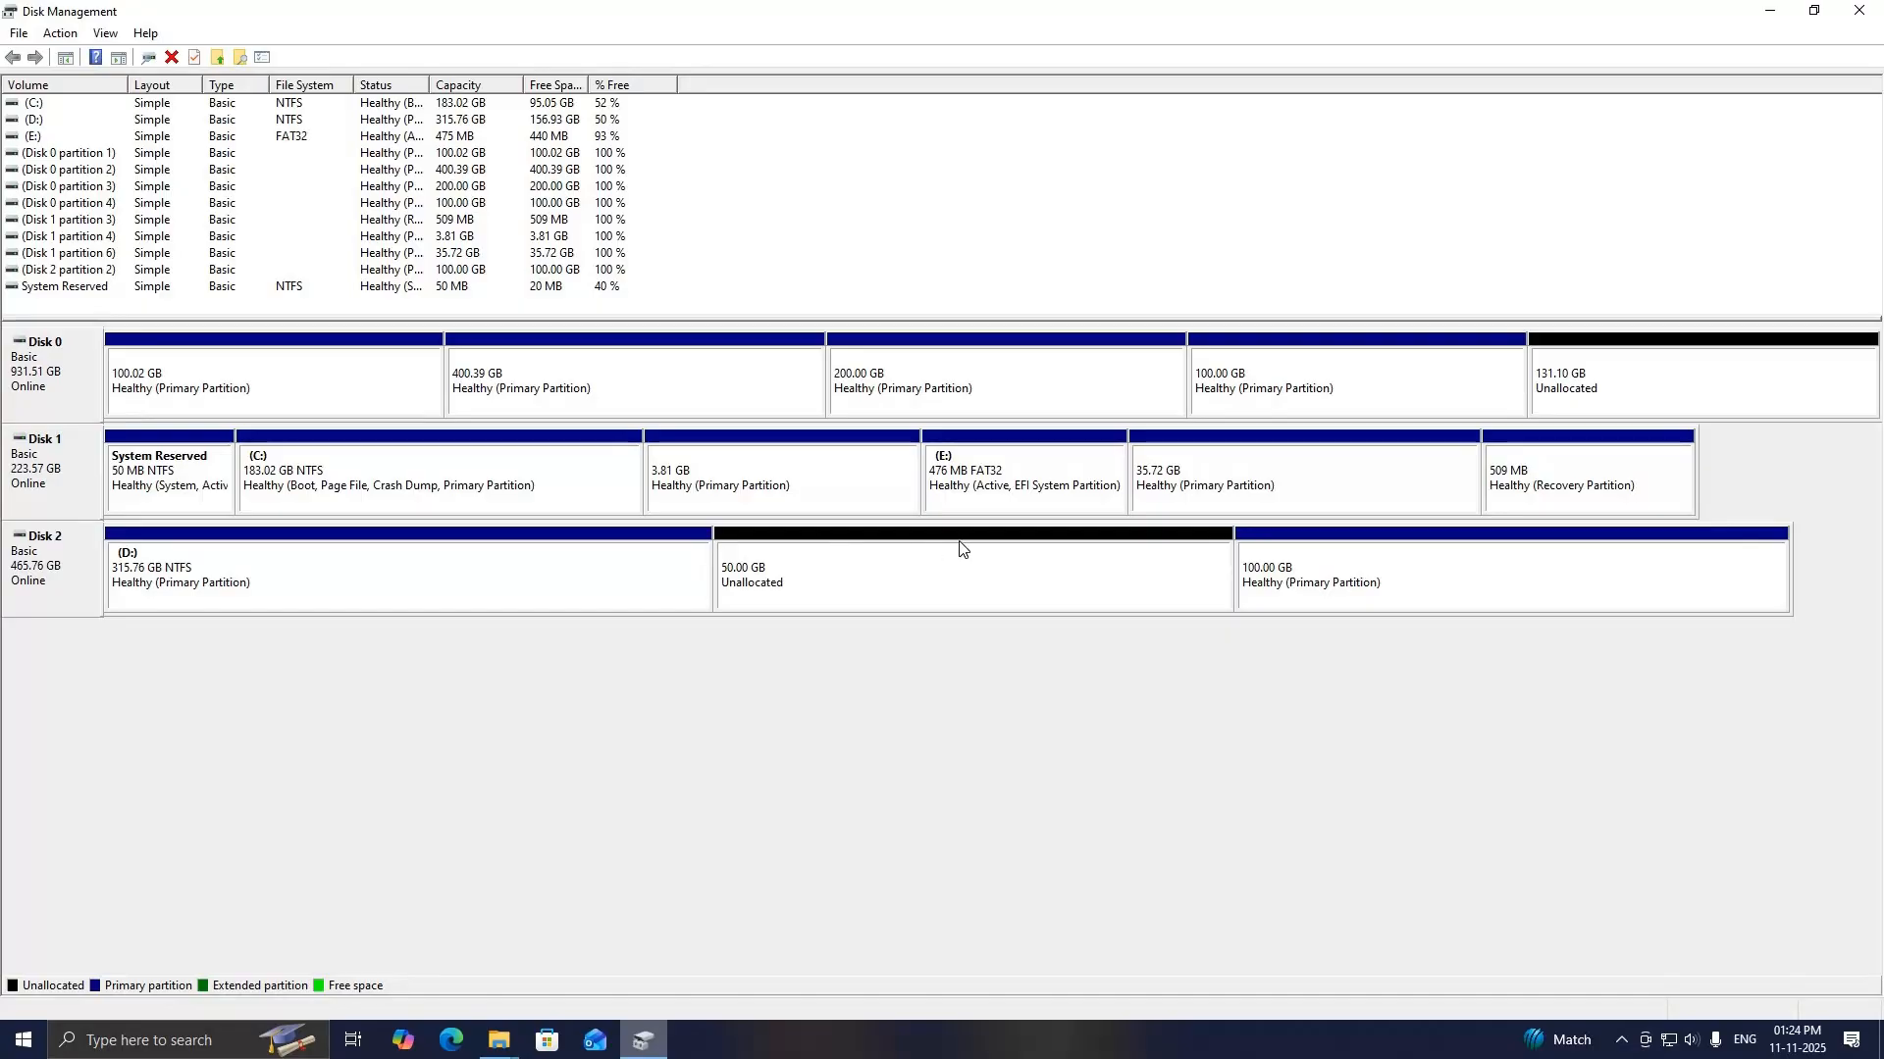
# Step: Review the operations available for the D: partition on Disk 2, such as extending or shrinking the volume
pyautogui.click(257, 579)
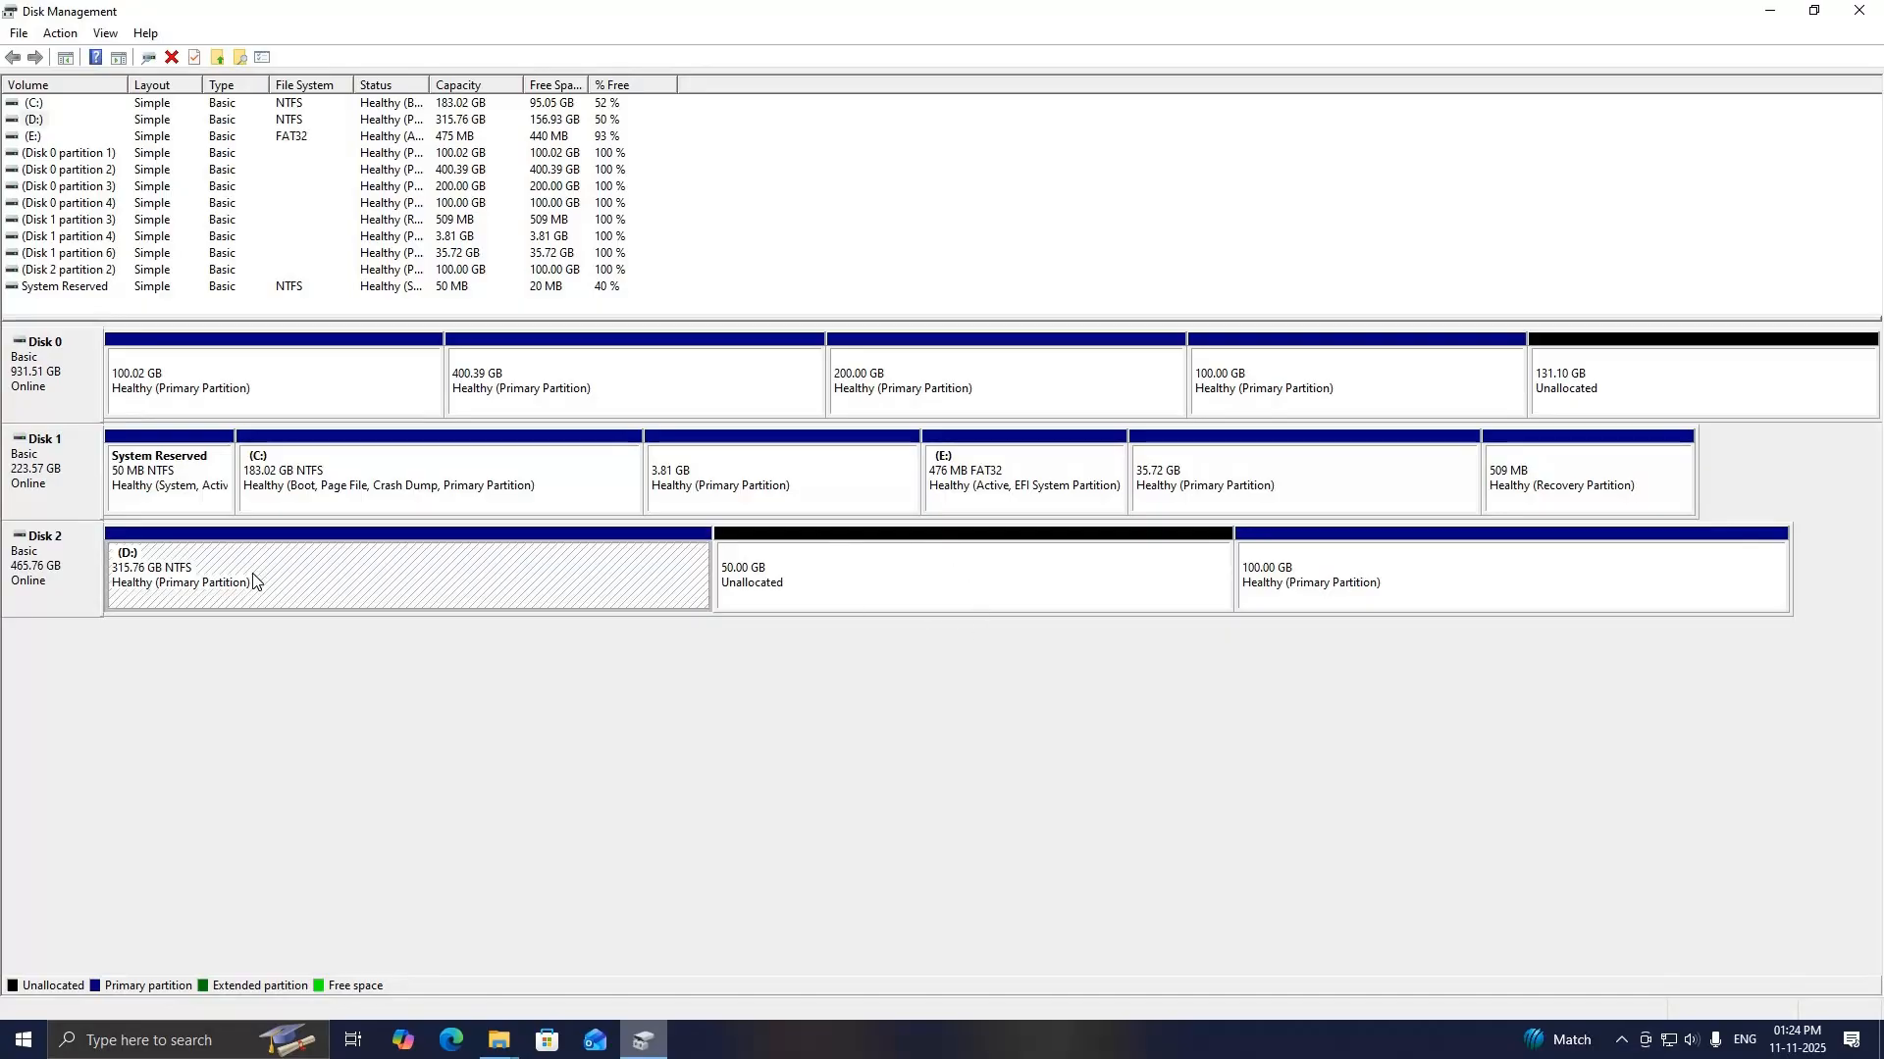
pyautogui.rightClick(257, 579)
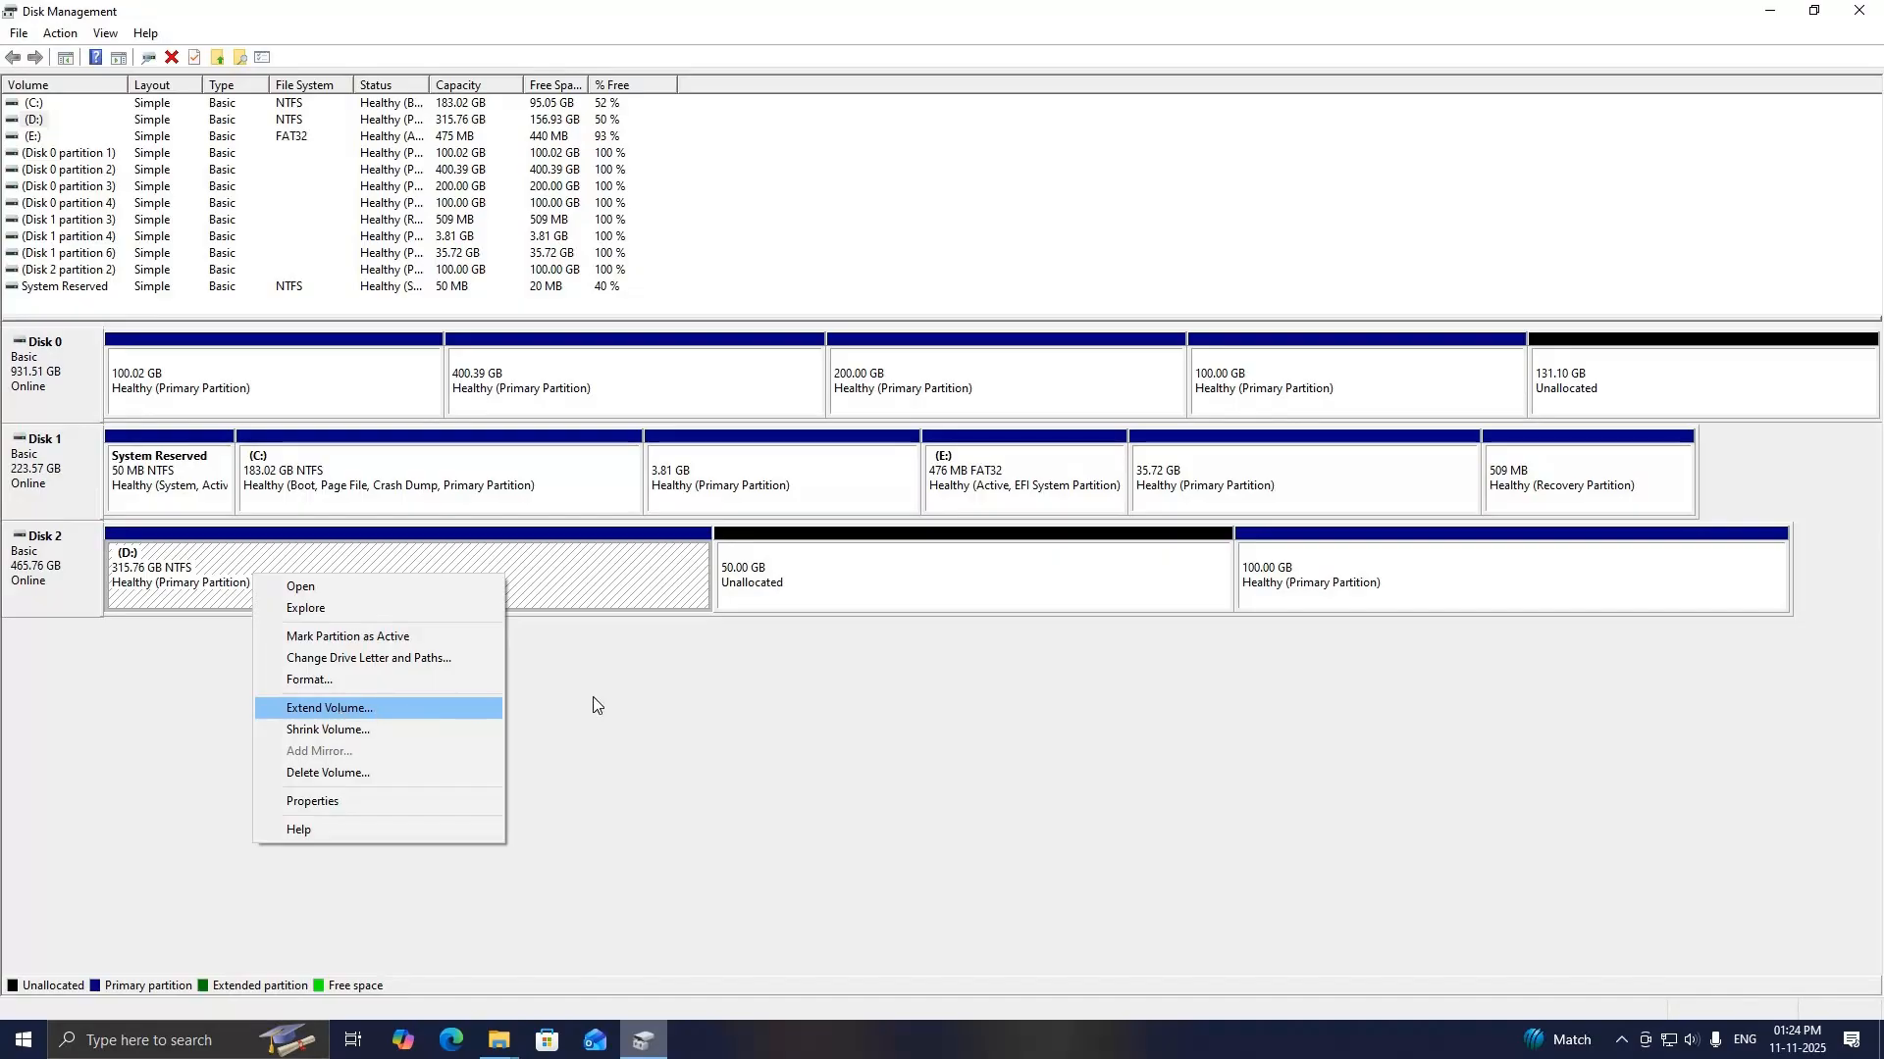
pyautogui.click(869, 549)
# Step: Start a new simple volume in the 50 GB unallocated space on Disk 2, with a volume size of 51200 MB
pyautogui.click(839, 559)
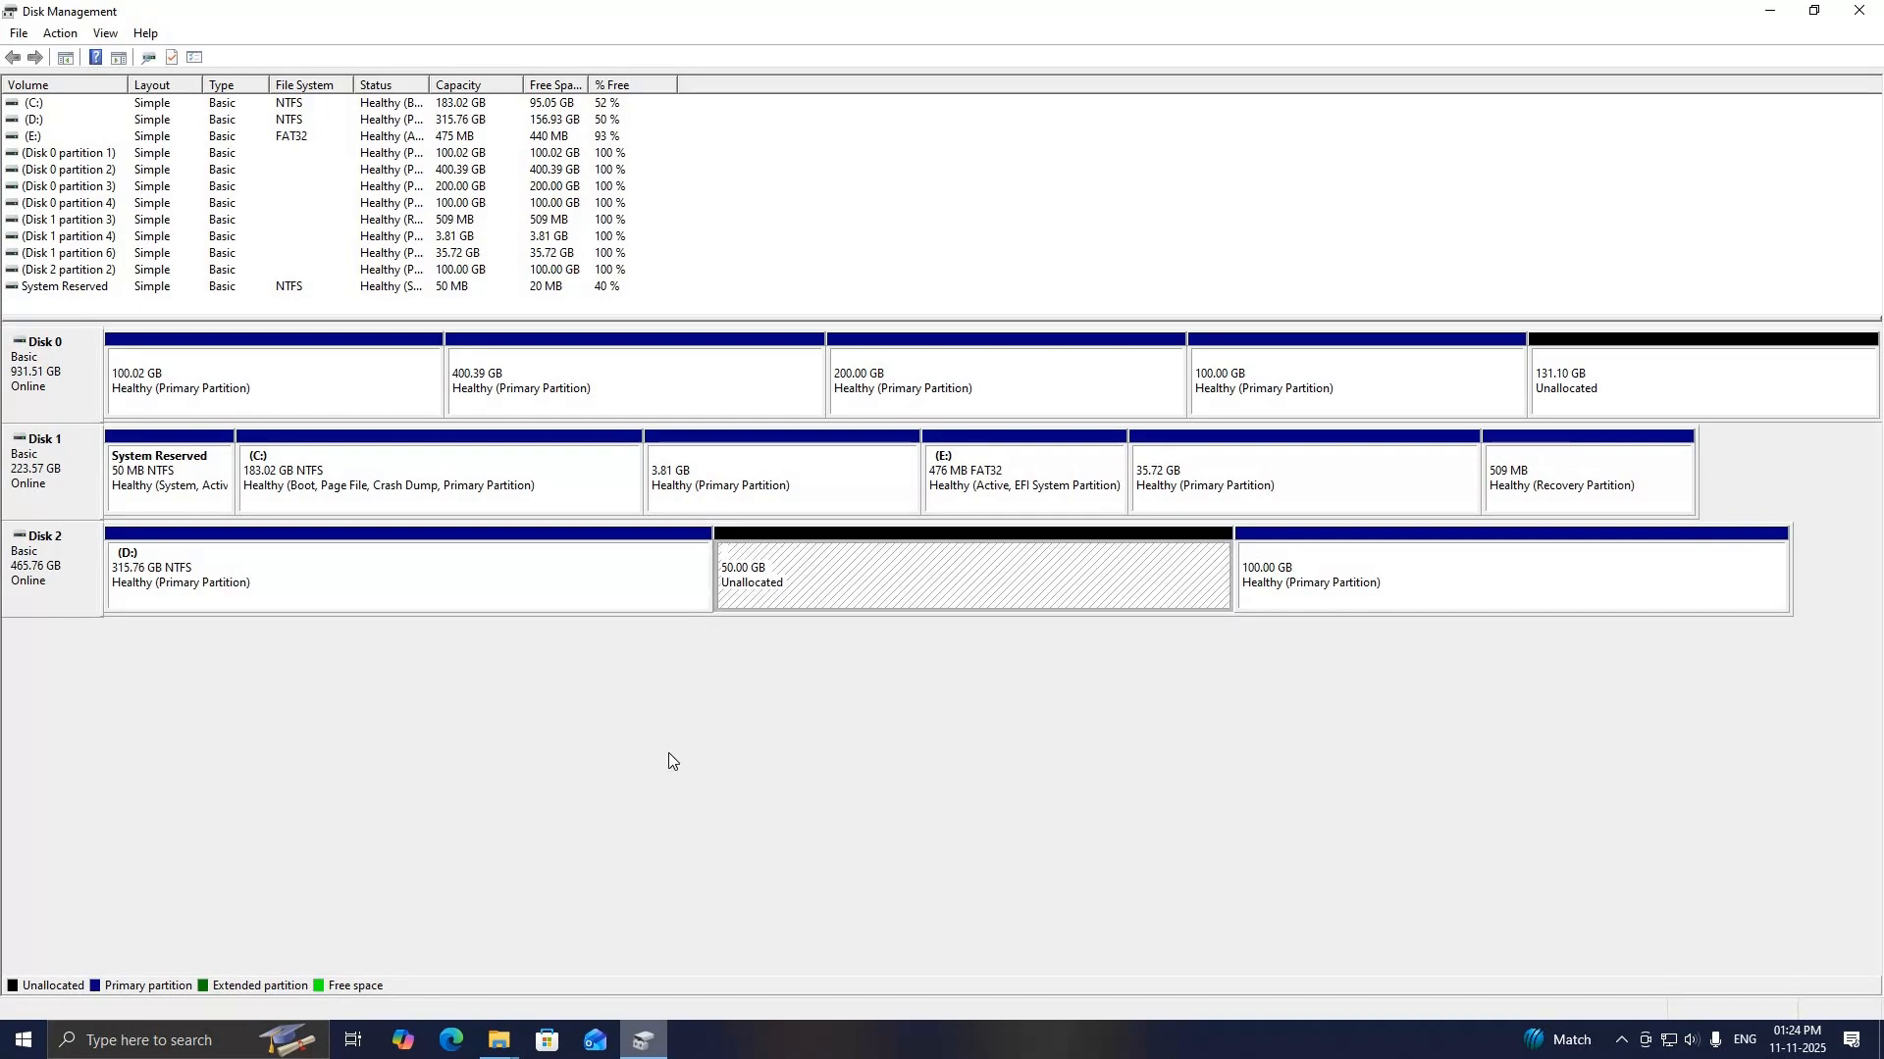
pyautogui.rightClick(816, 556)
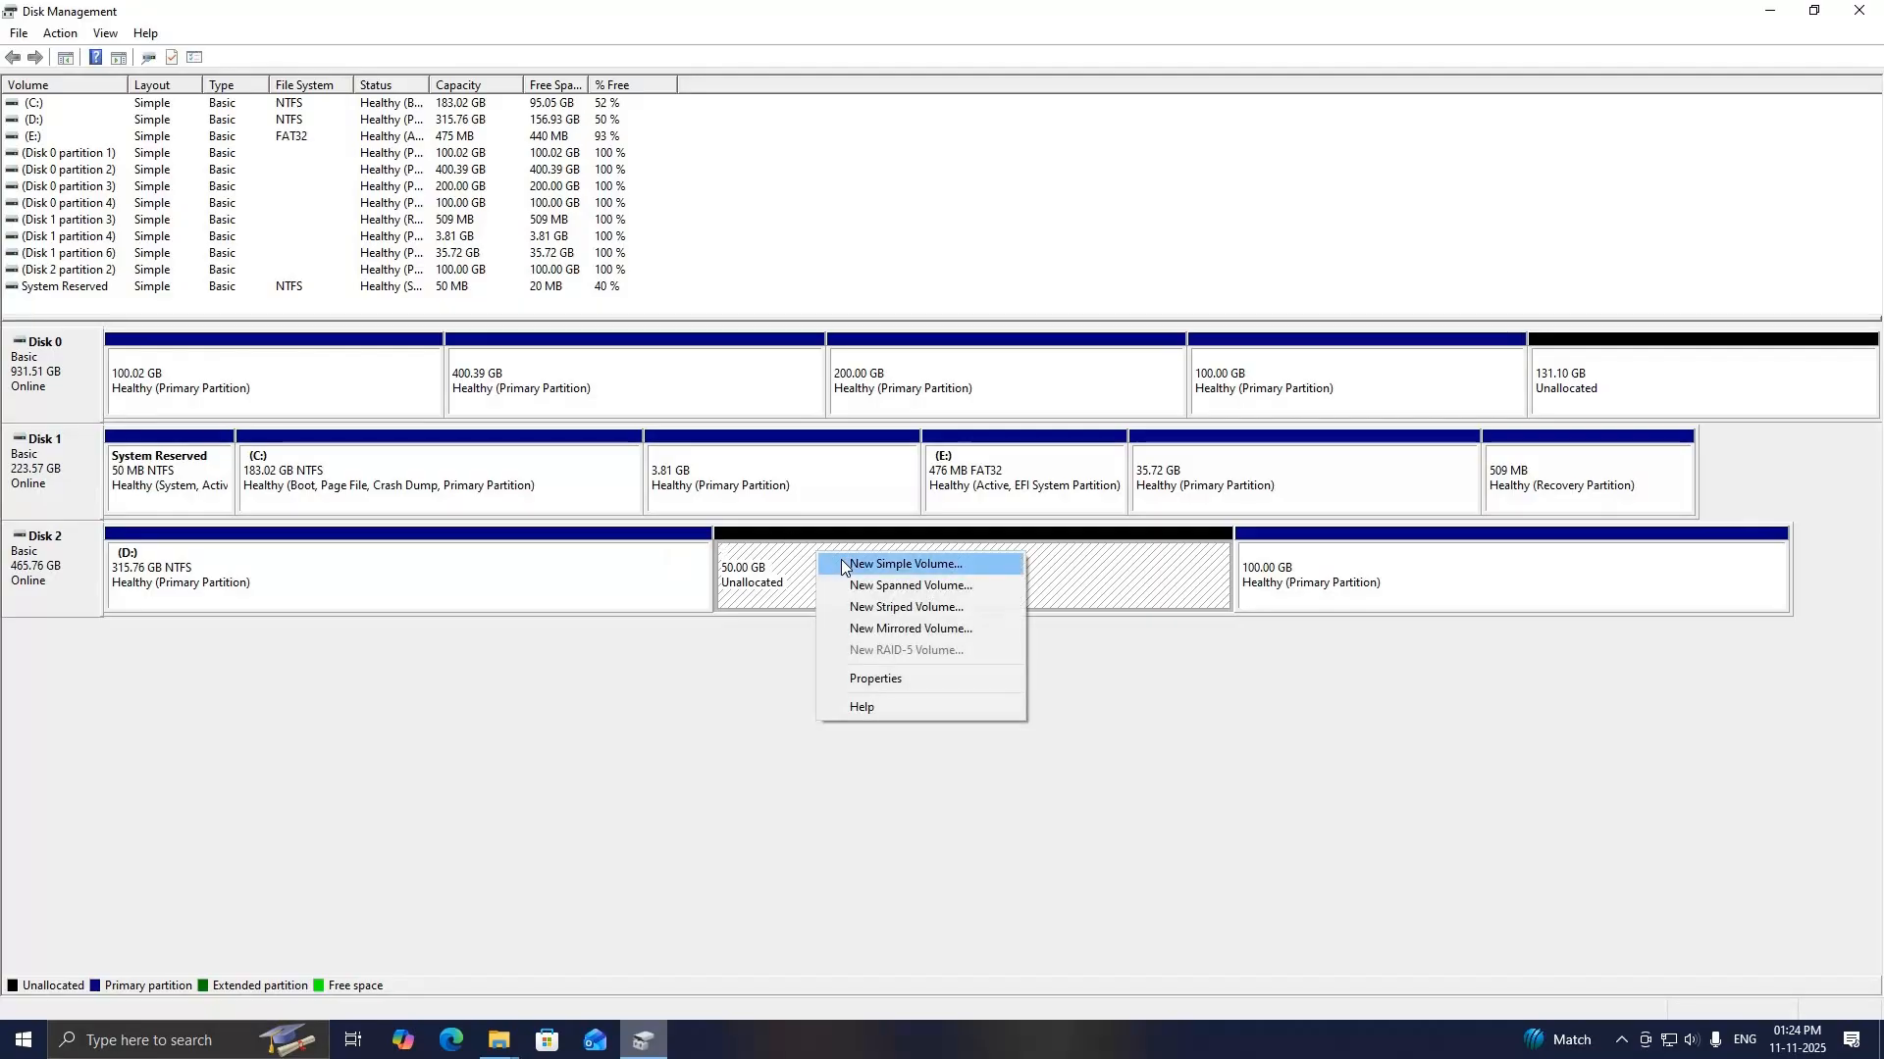
pyautogui.click(845, 564)
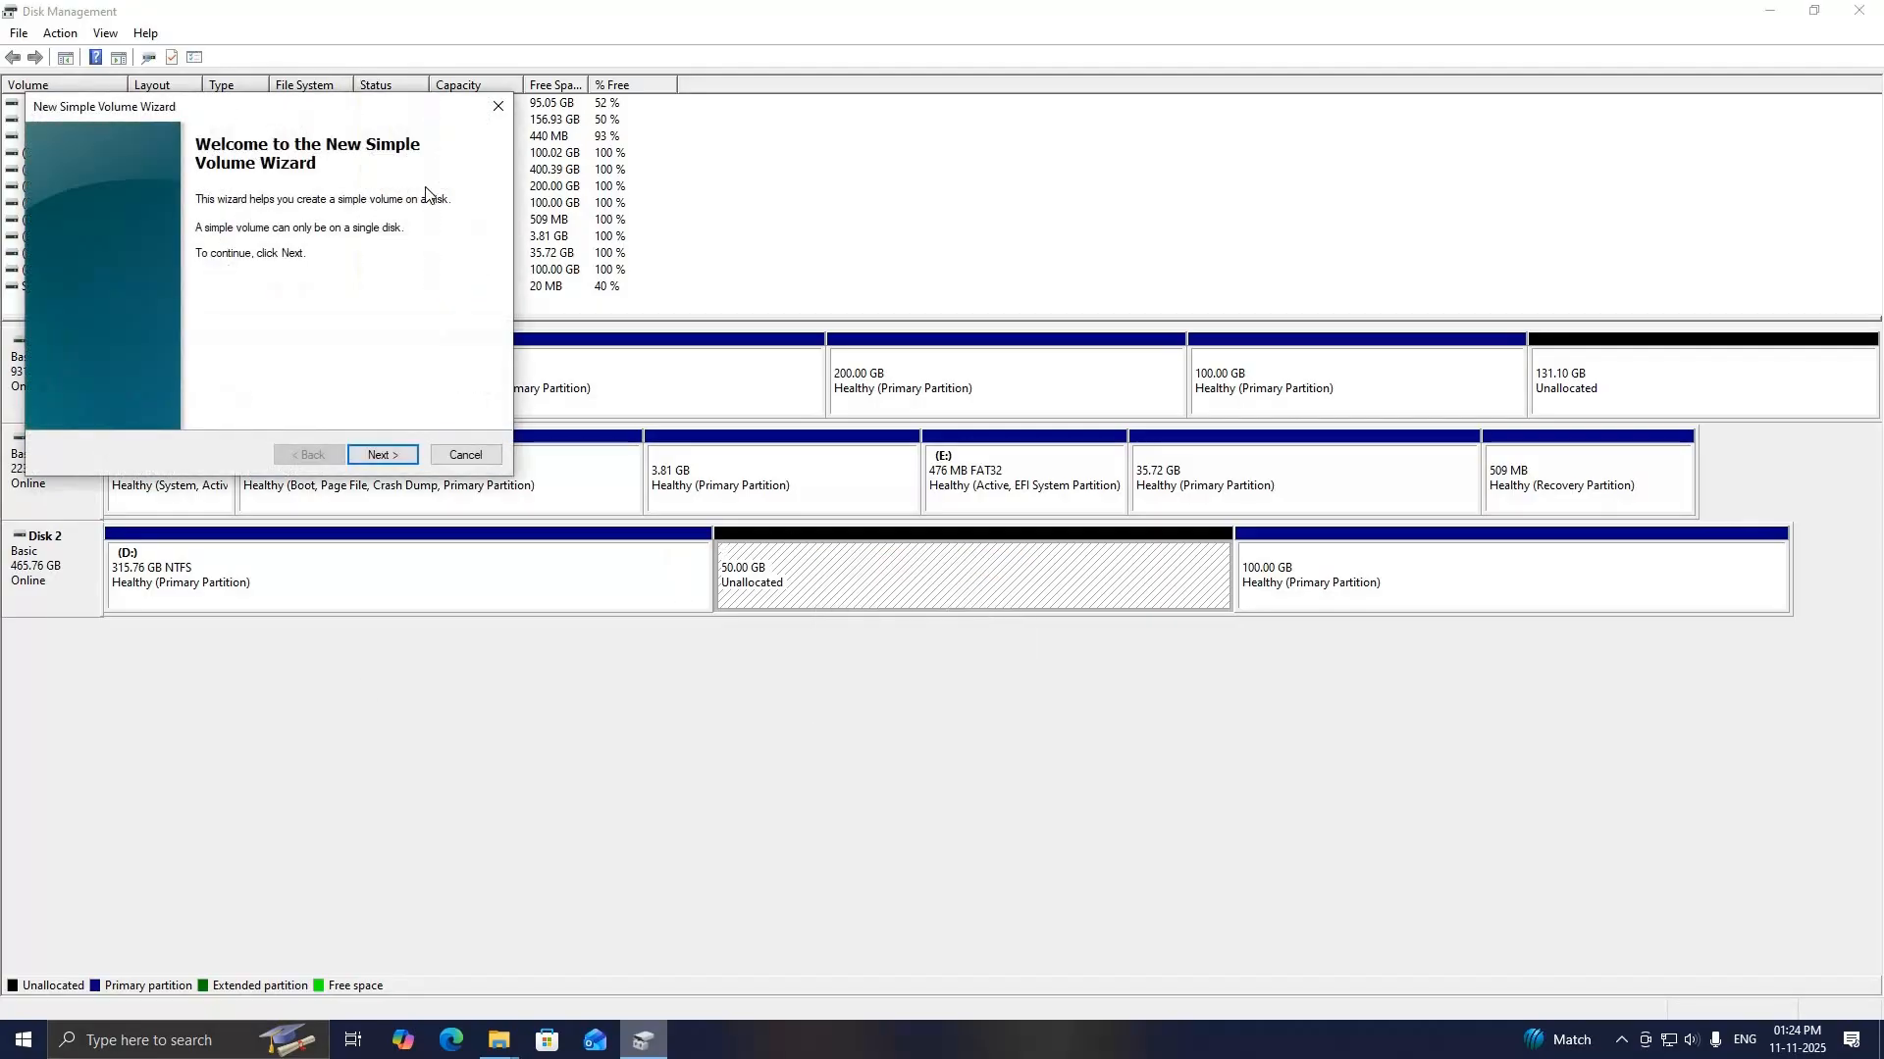
pyautogui.click(938, 595)
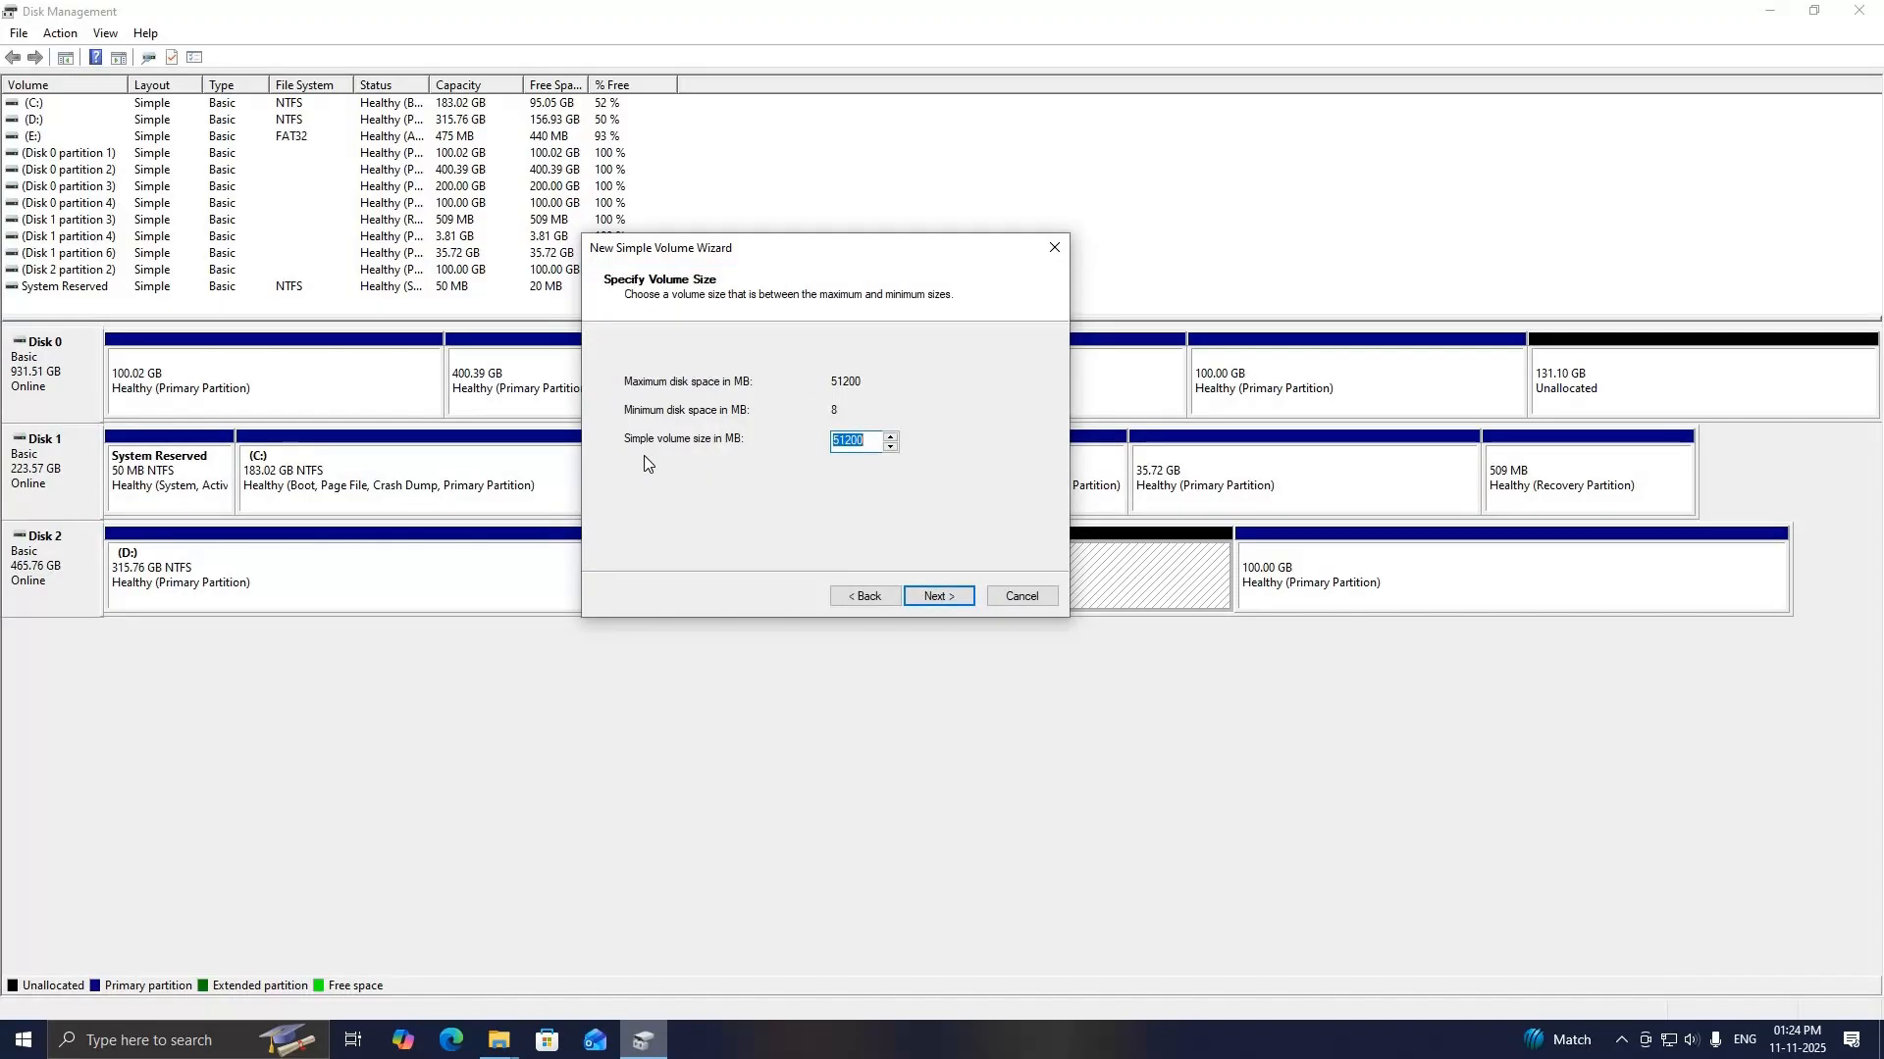
pyautogui.click(867, 445)
pyautogui.moveTo(862, 244); pyautogui.dragTo(1009, 366)
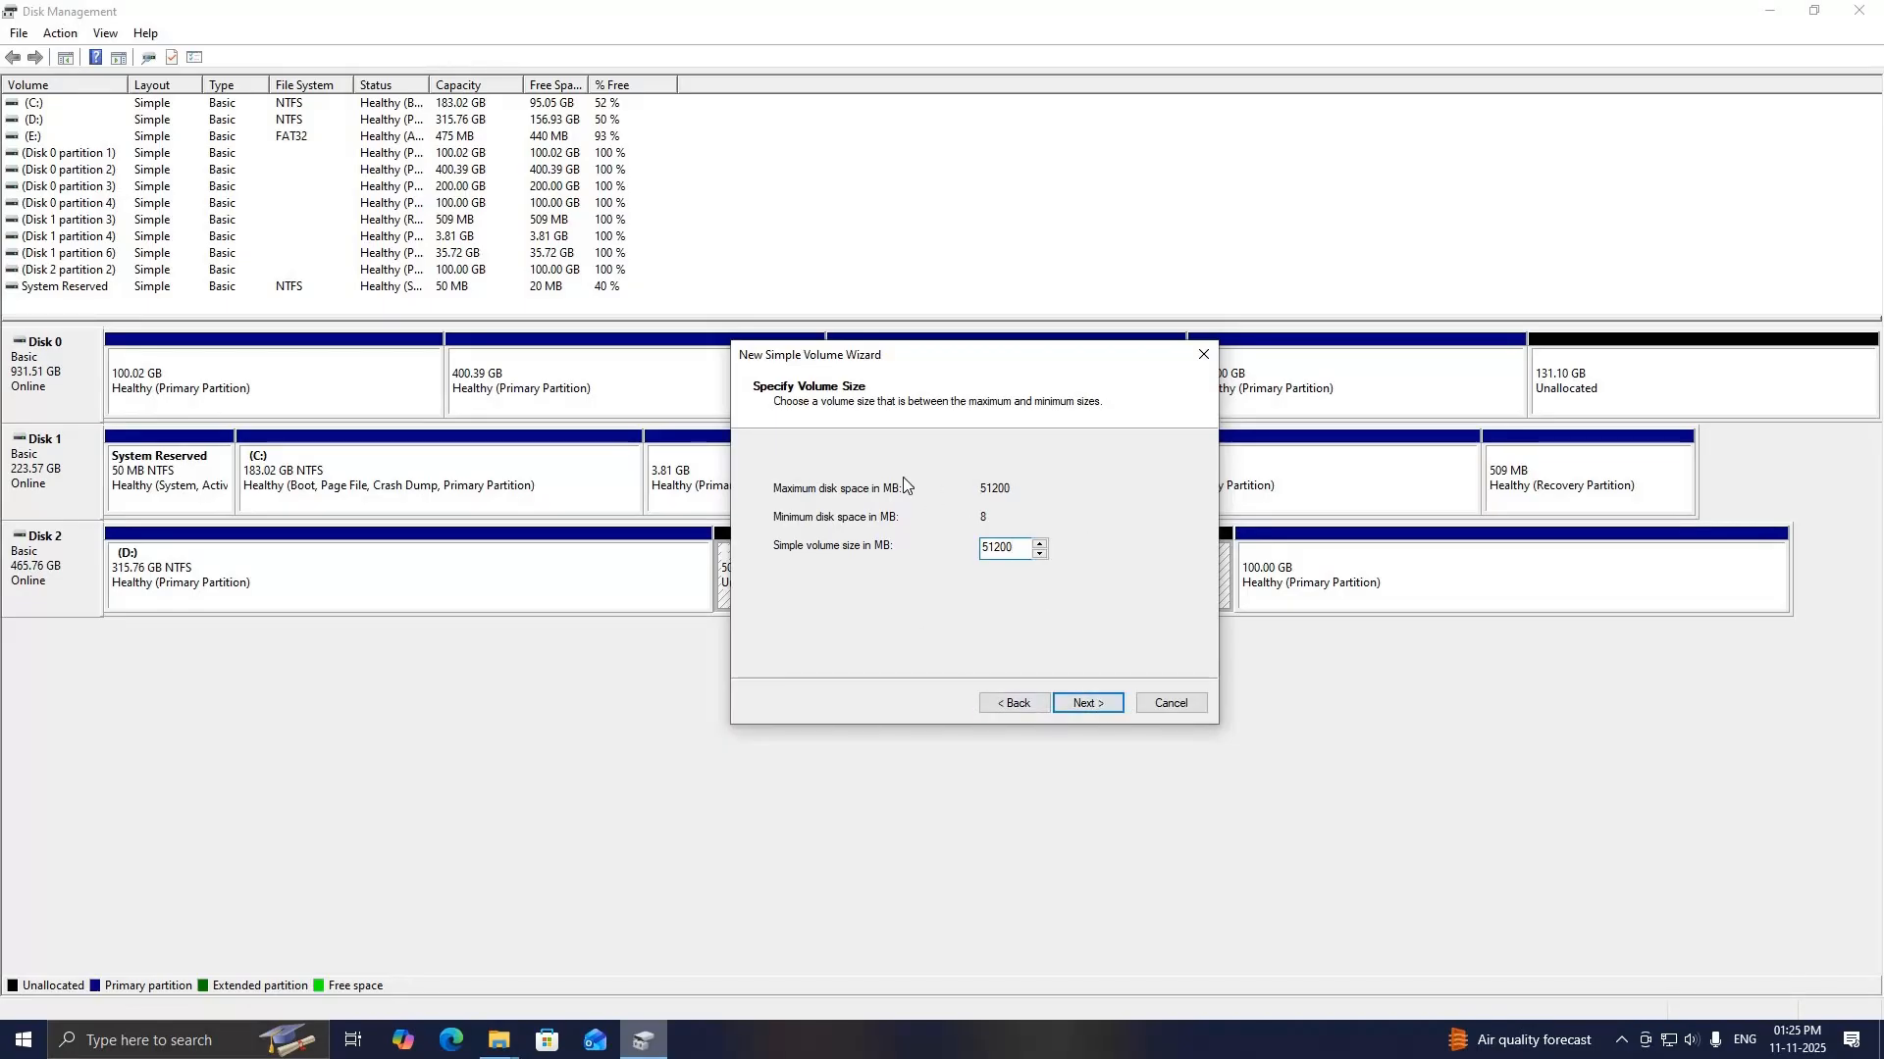
pyautogui.click(1092, 702)
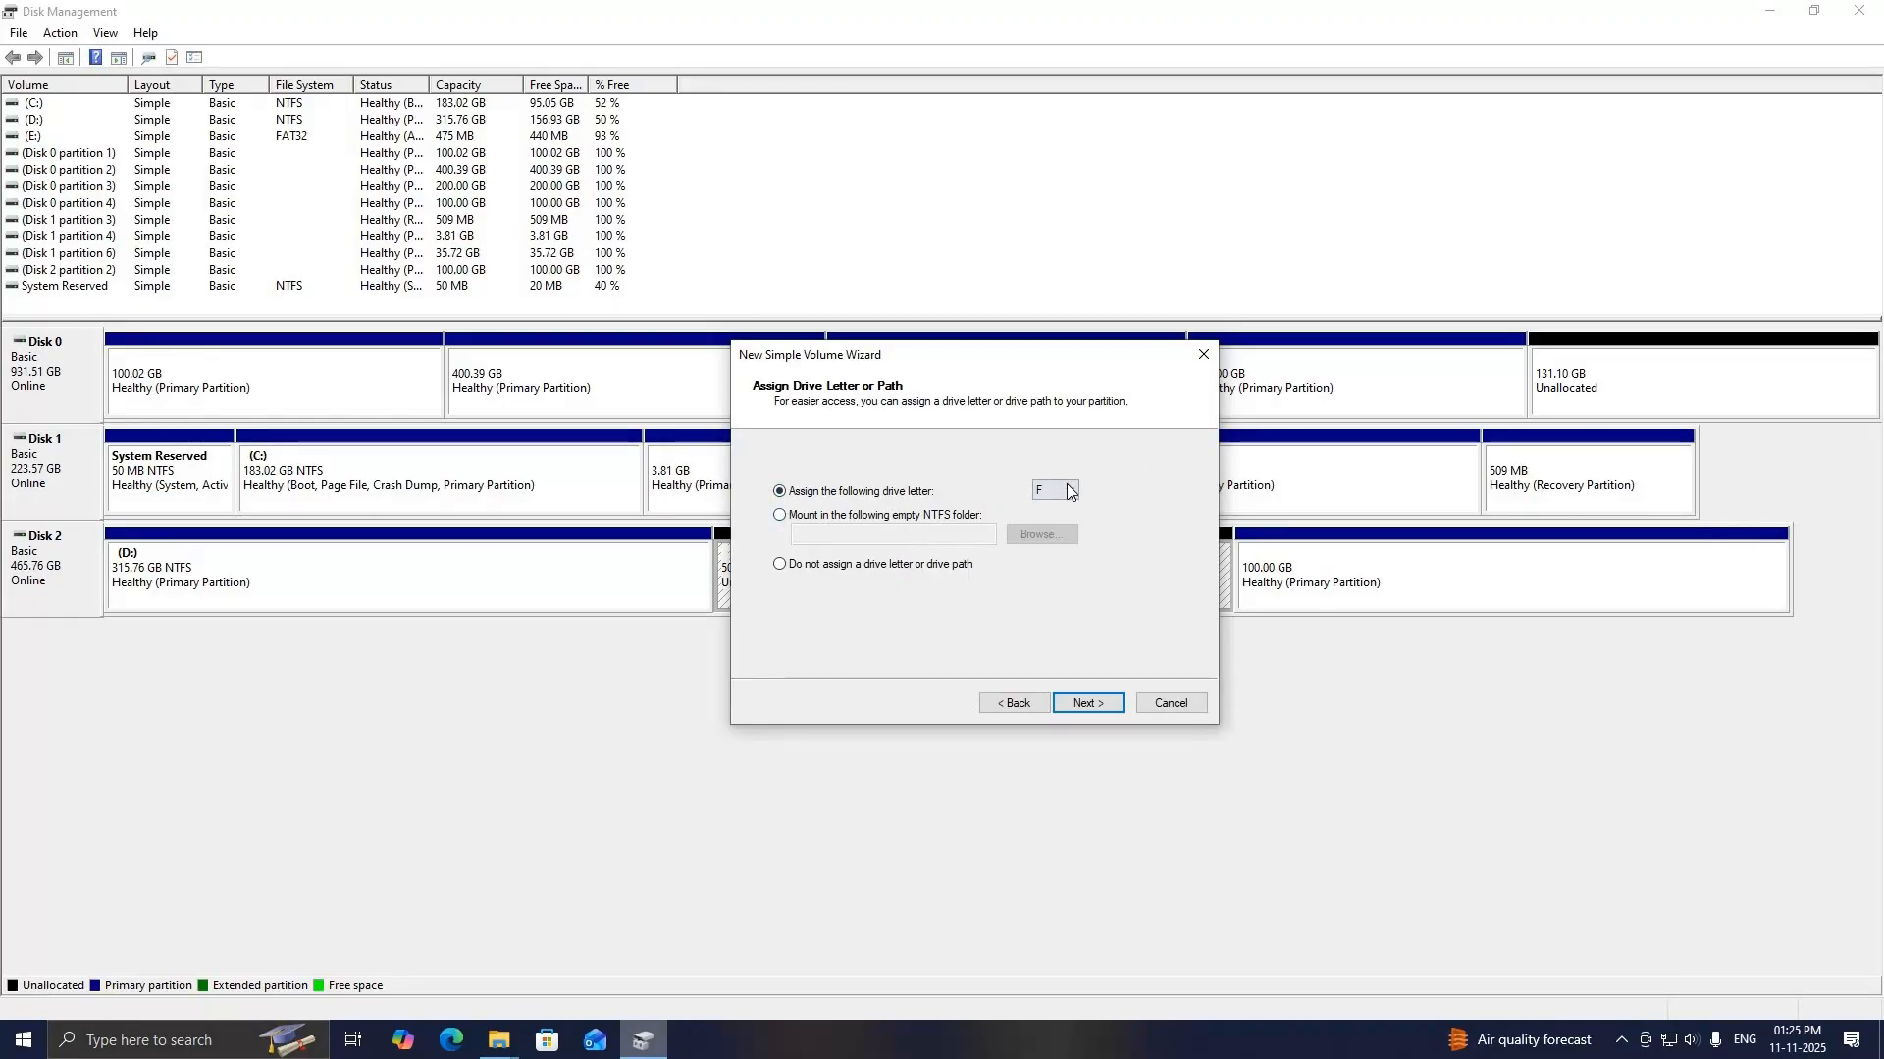
# Step: Assign drive letter F to the new simple volume
pyautogui.moveTo(980, 365); pyautogui.dragTo(860, 541)
pyautogui.moveTo(1003, 405); pyautogui.dragTo(997, 311)
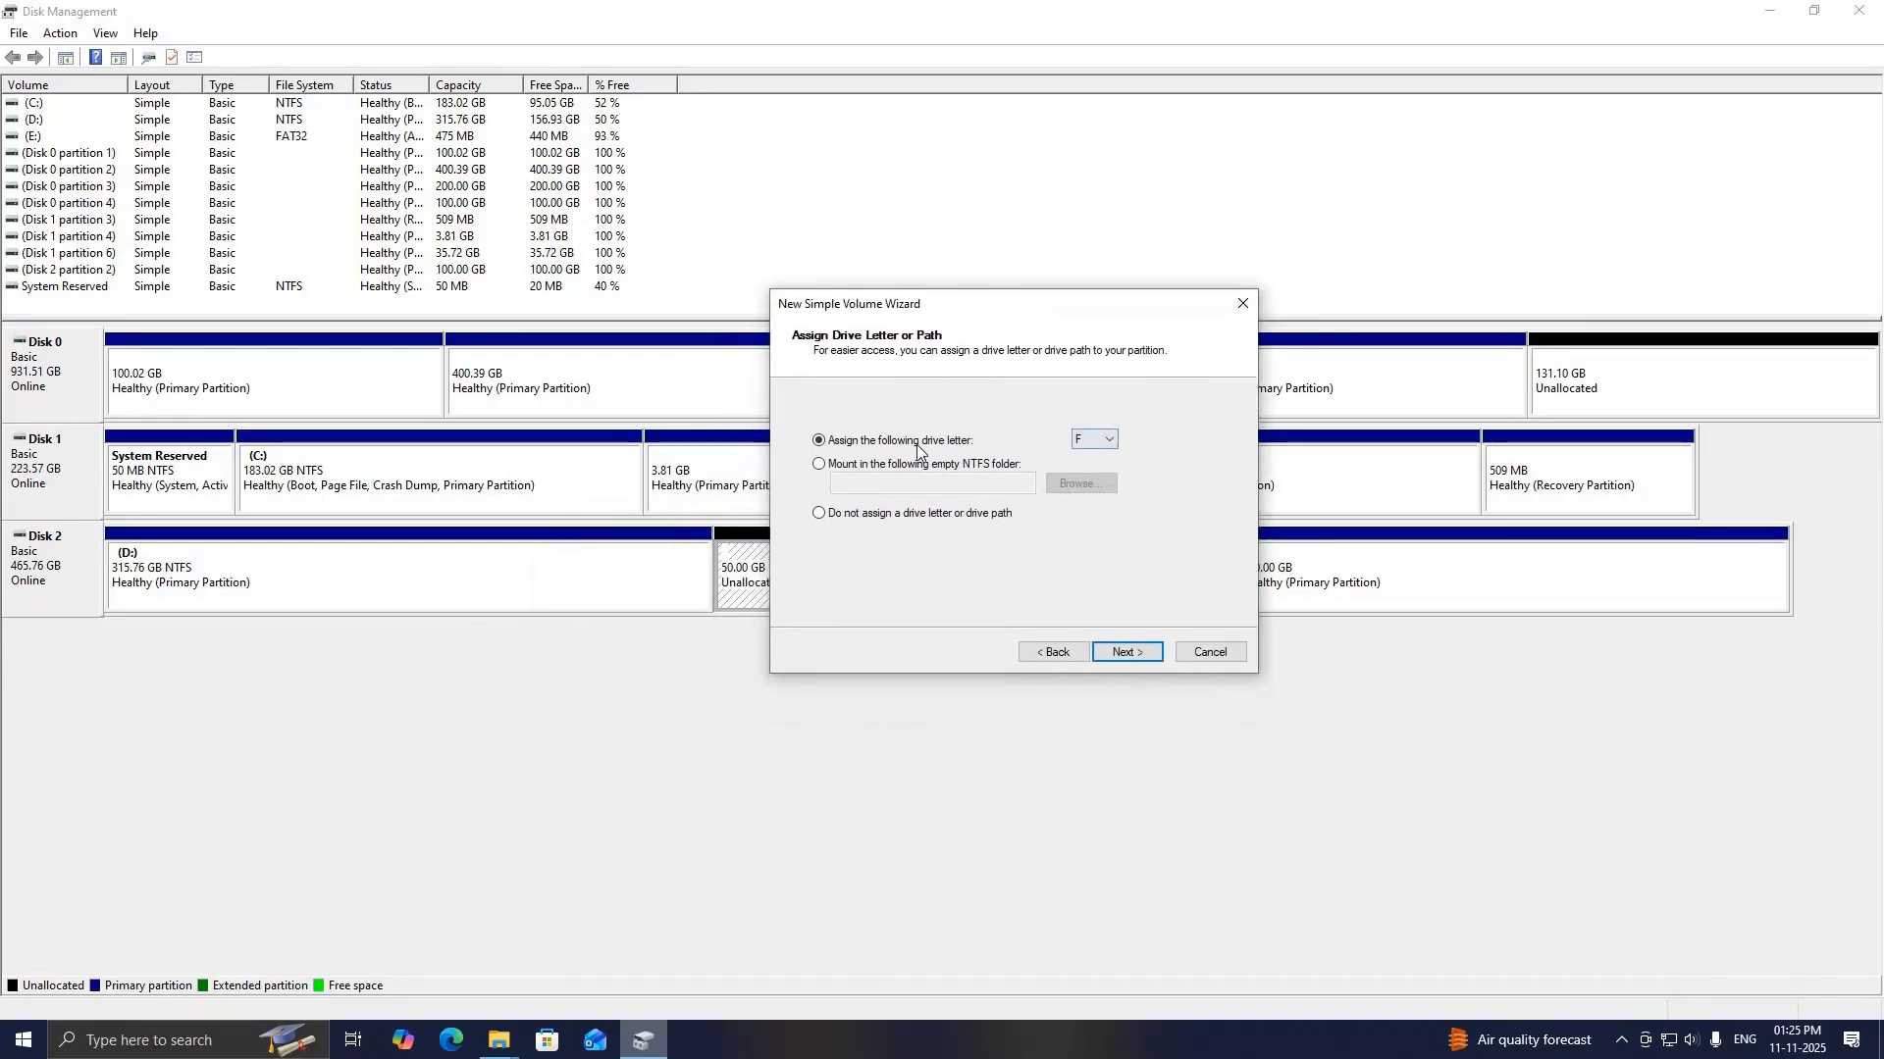
pyautogui.click(1108, 440)
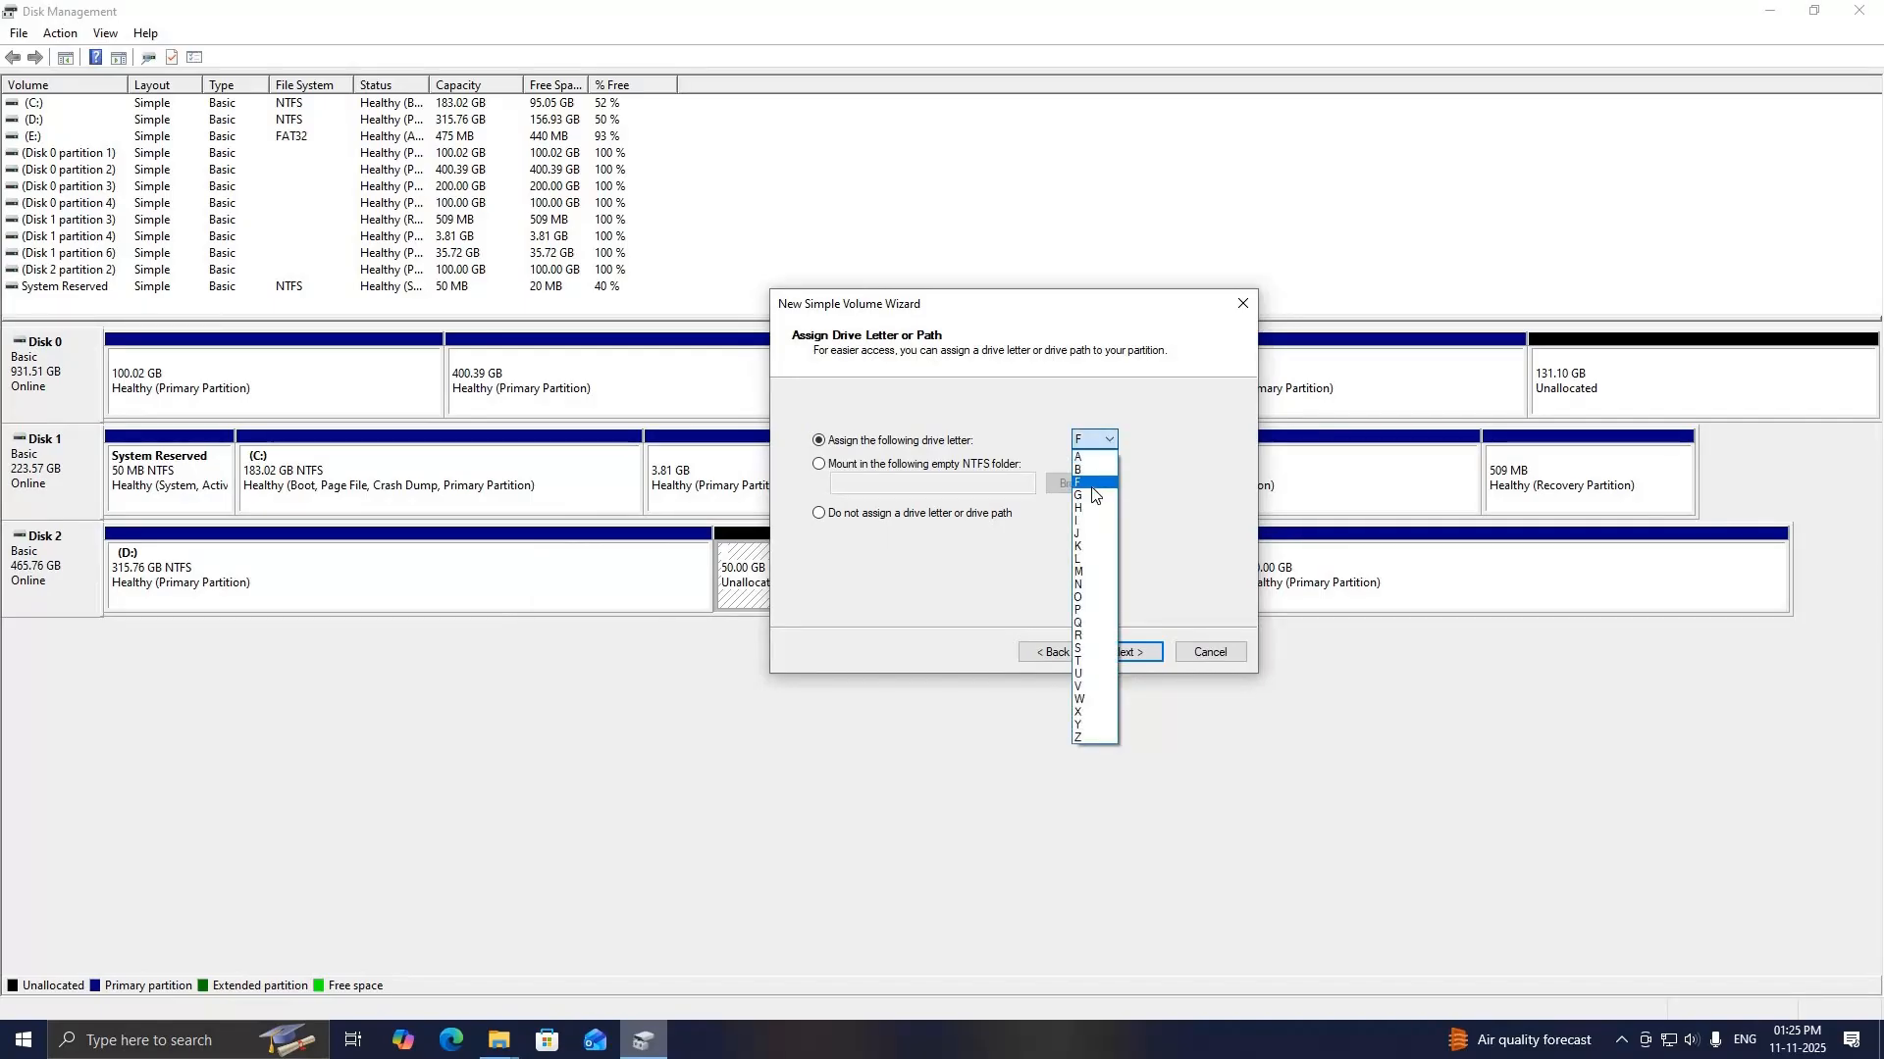
pyautogui.click(1092, 487)
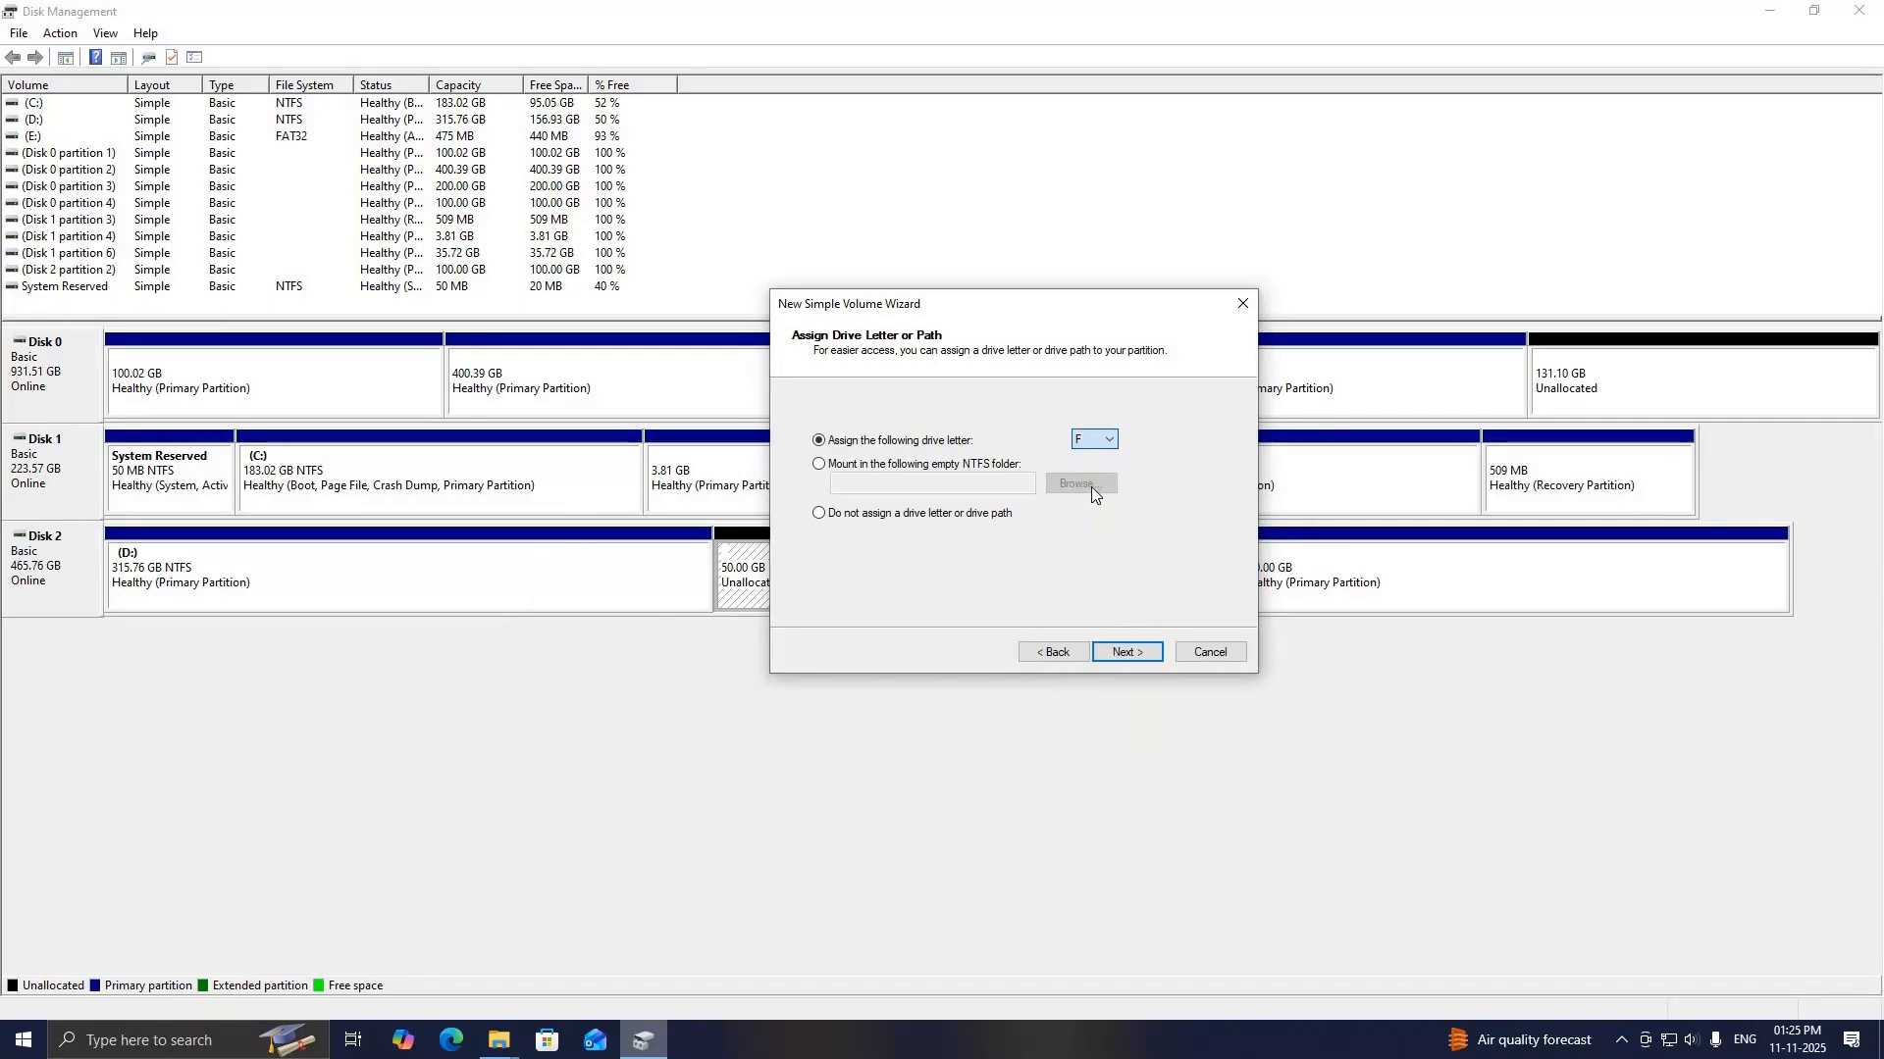
pyautogui.click(1127, 654)
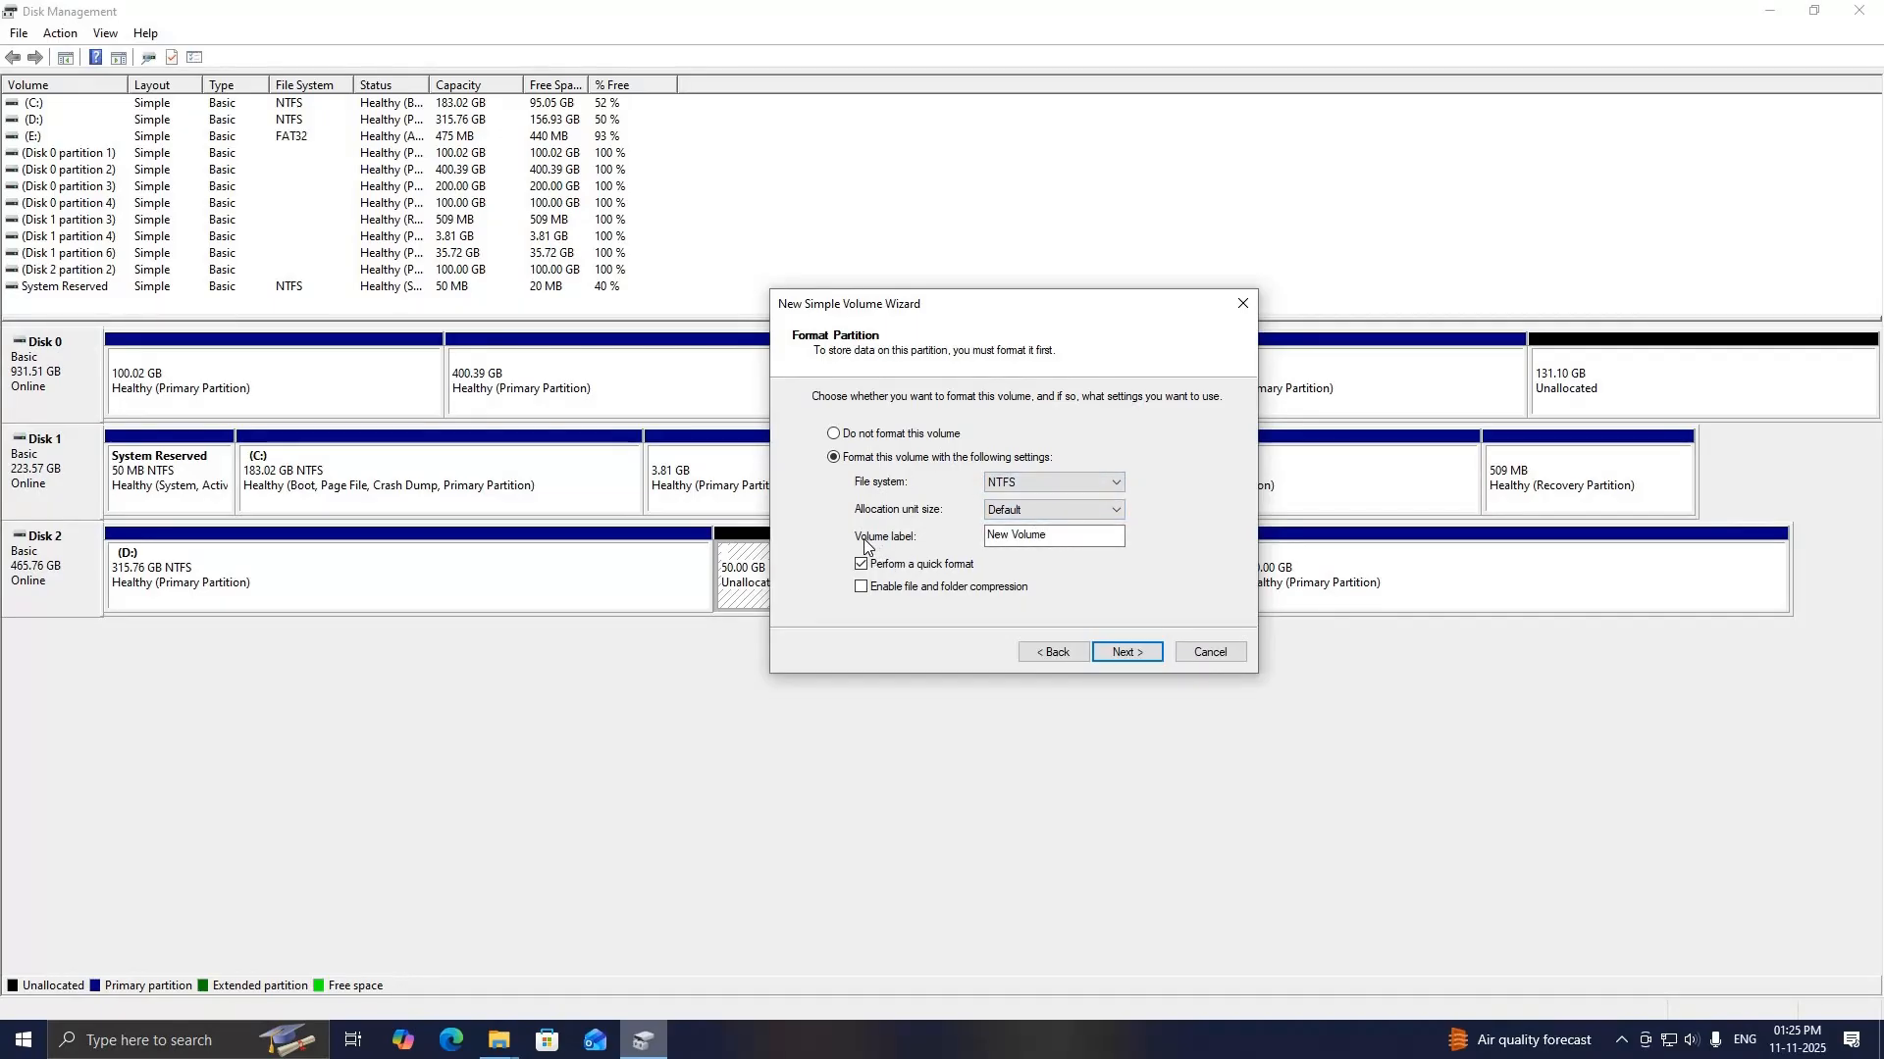
# Step: Create the volume with a quick NTFS format, default allocation unit size and the label New Volume
pyautogui.click(1068, 541)
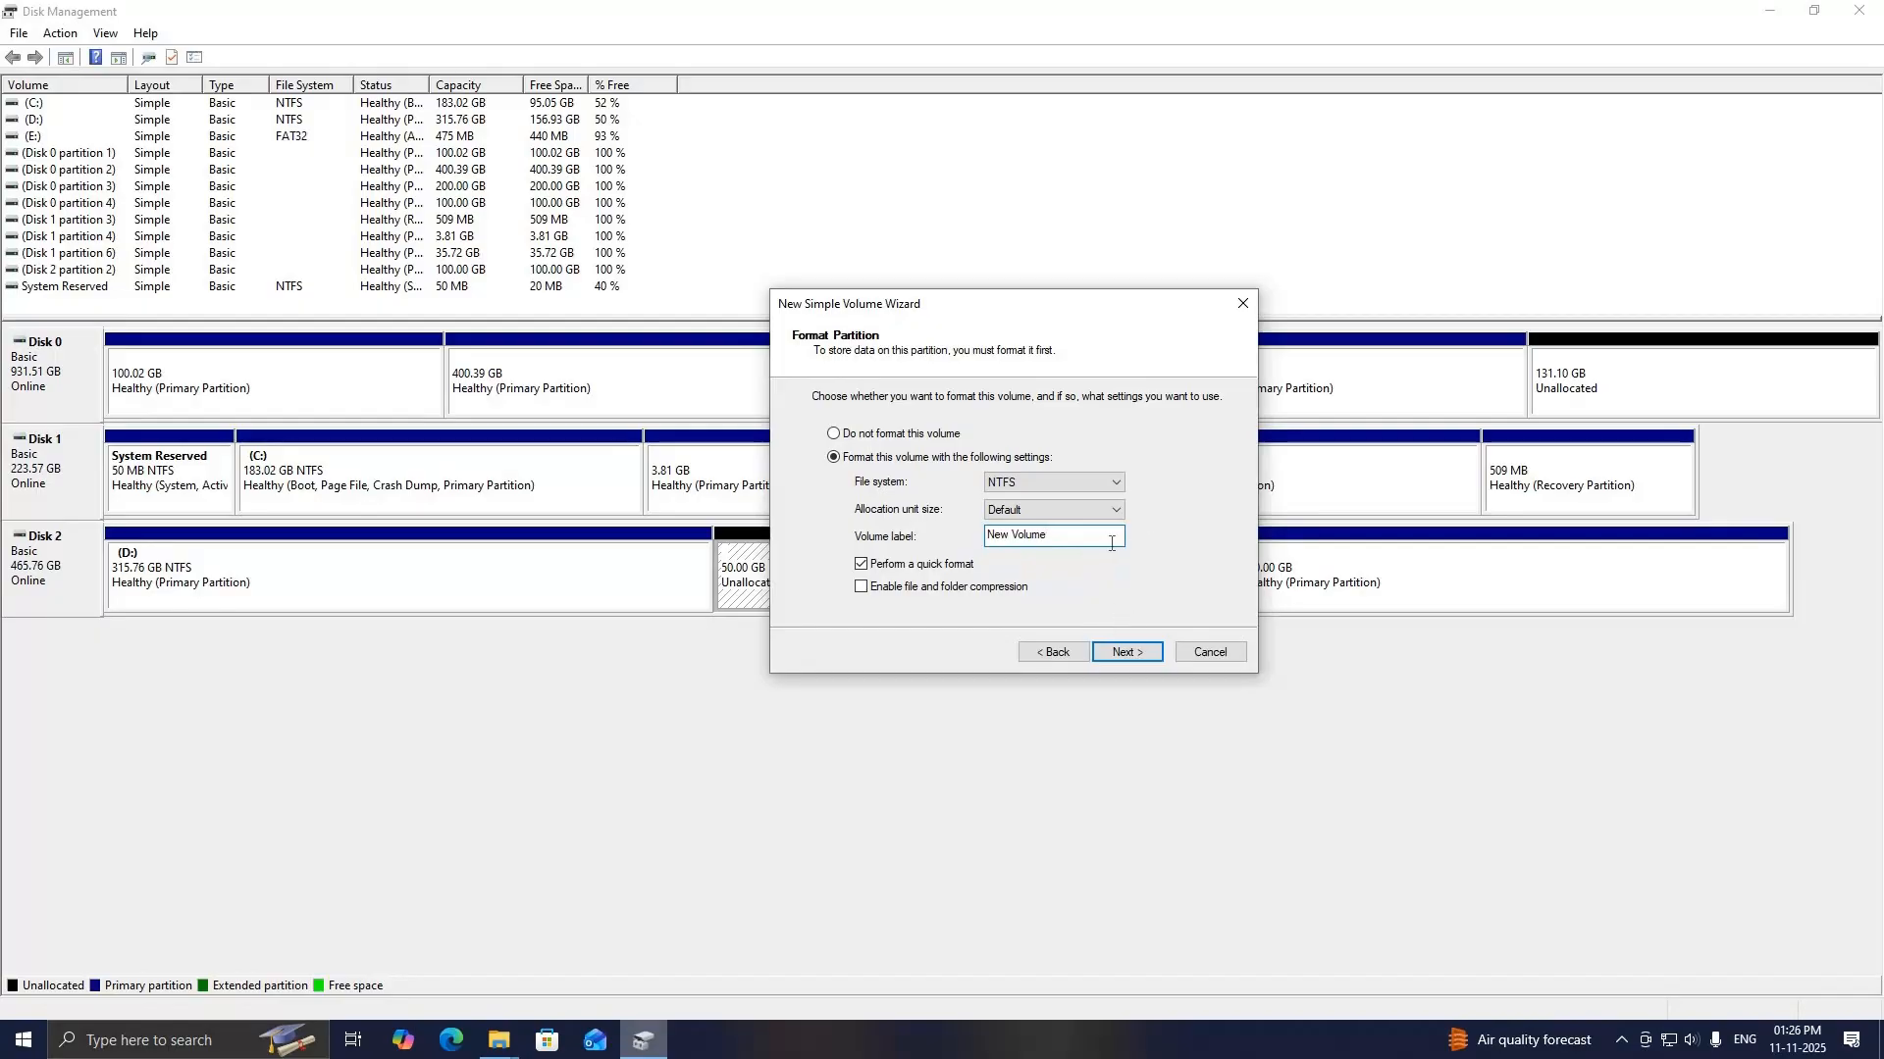
pyautogui.click(1119, 654)
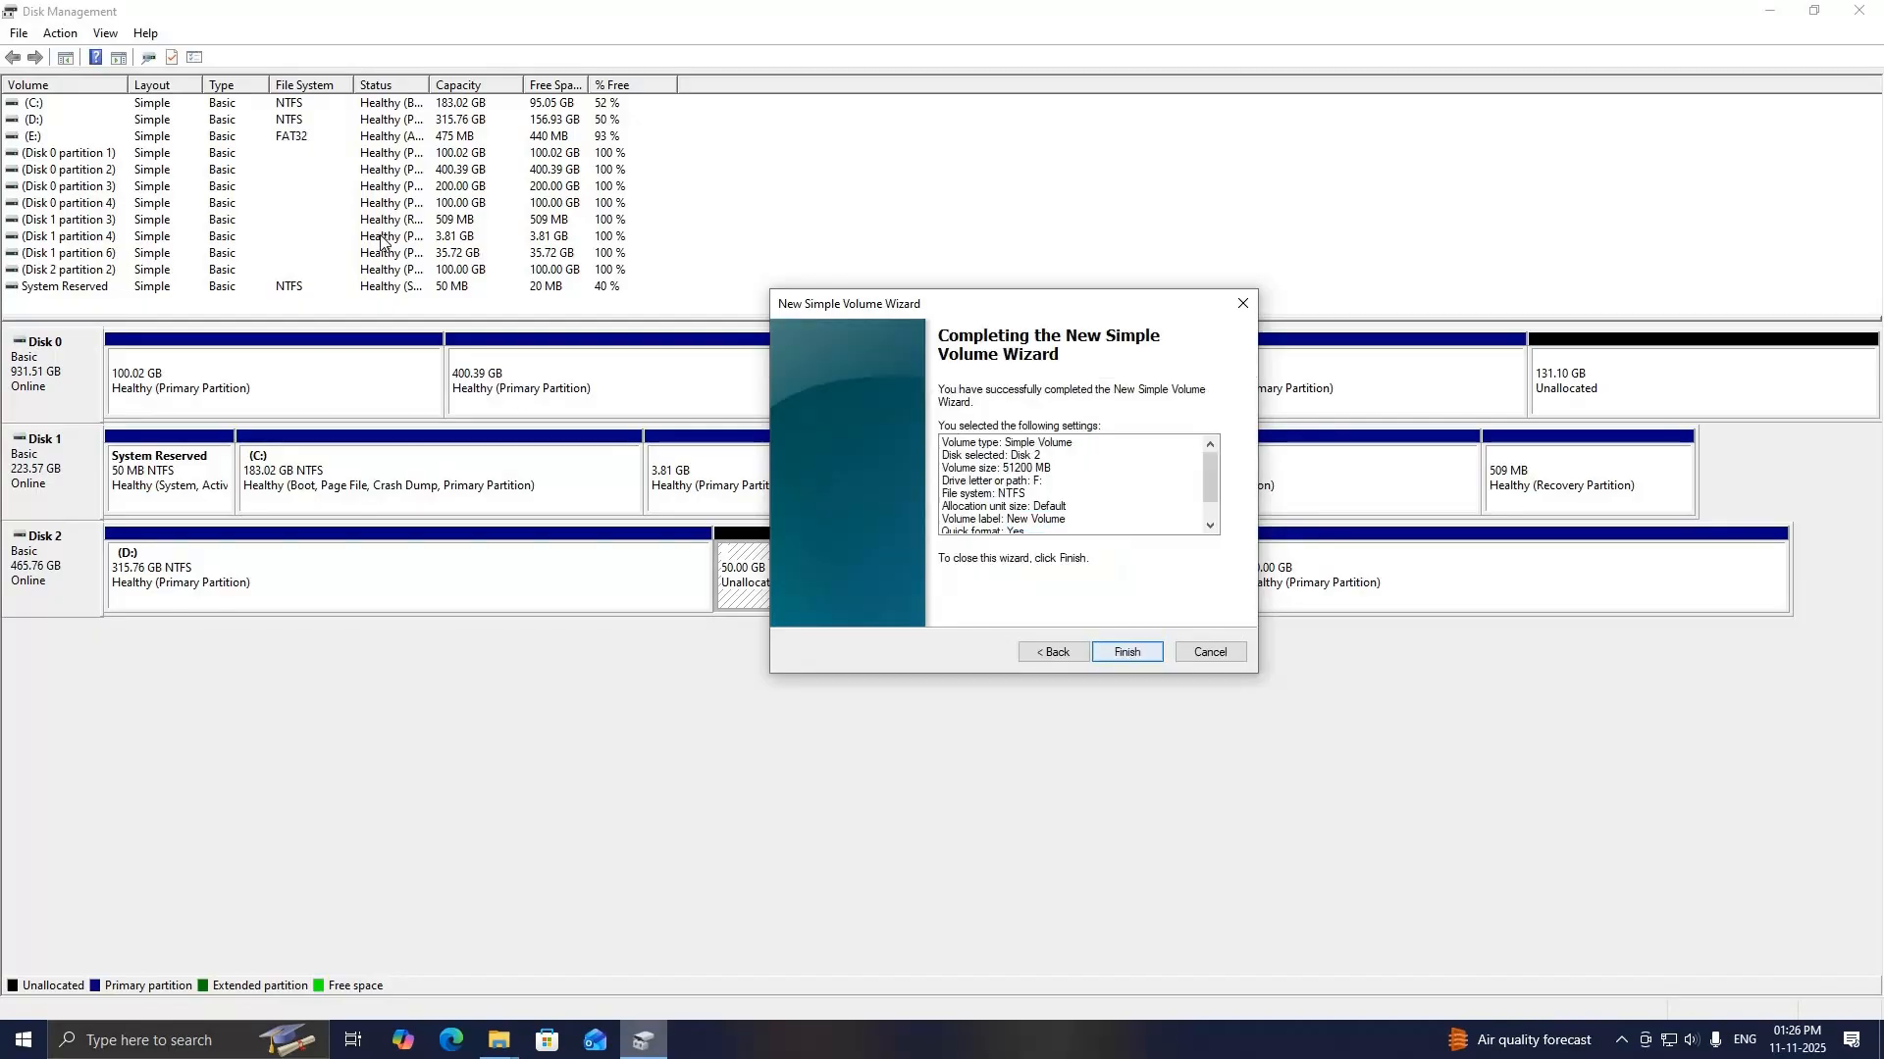
pyautogui.click(1128, 653)
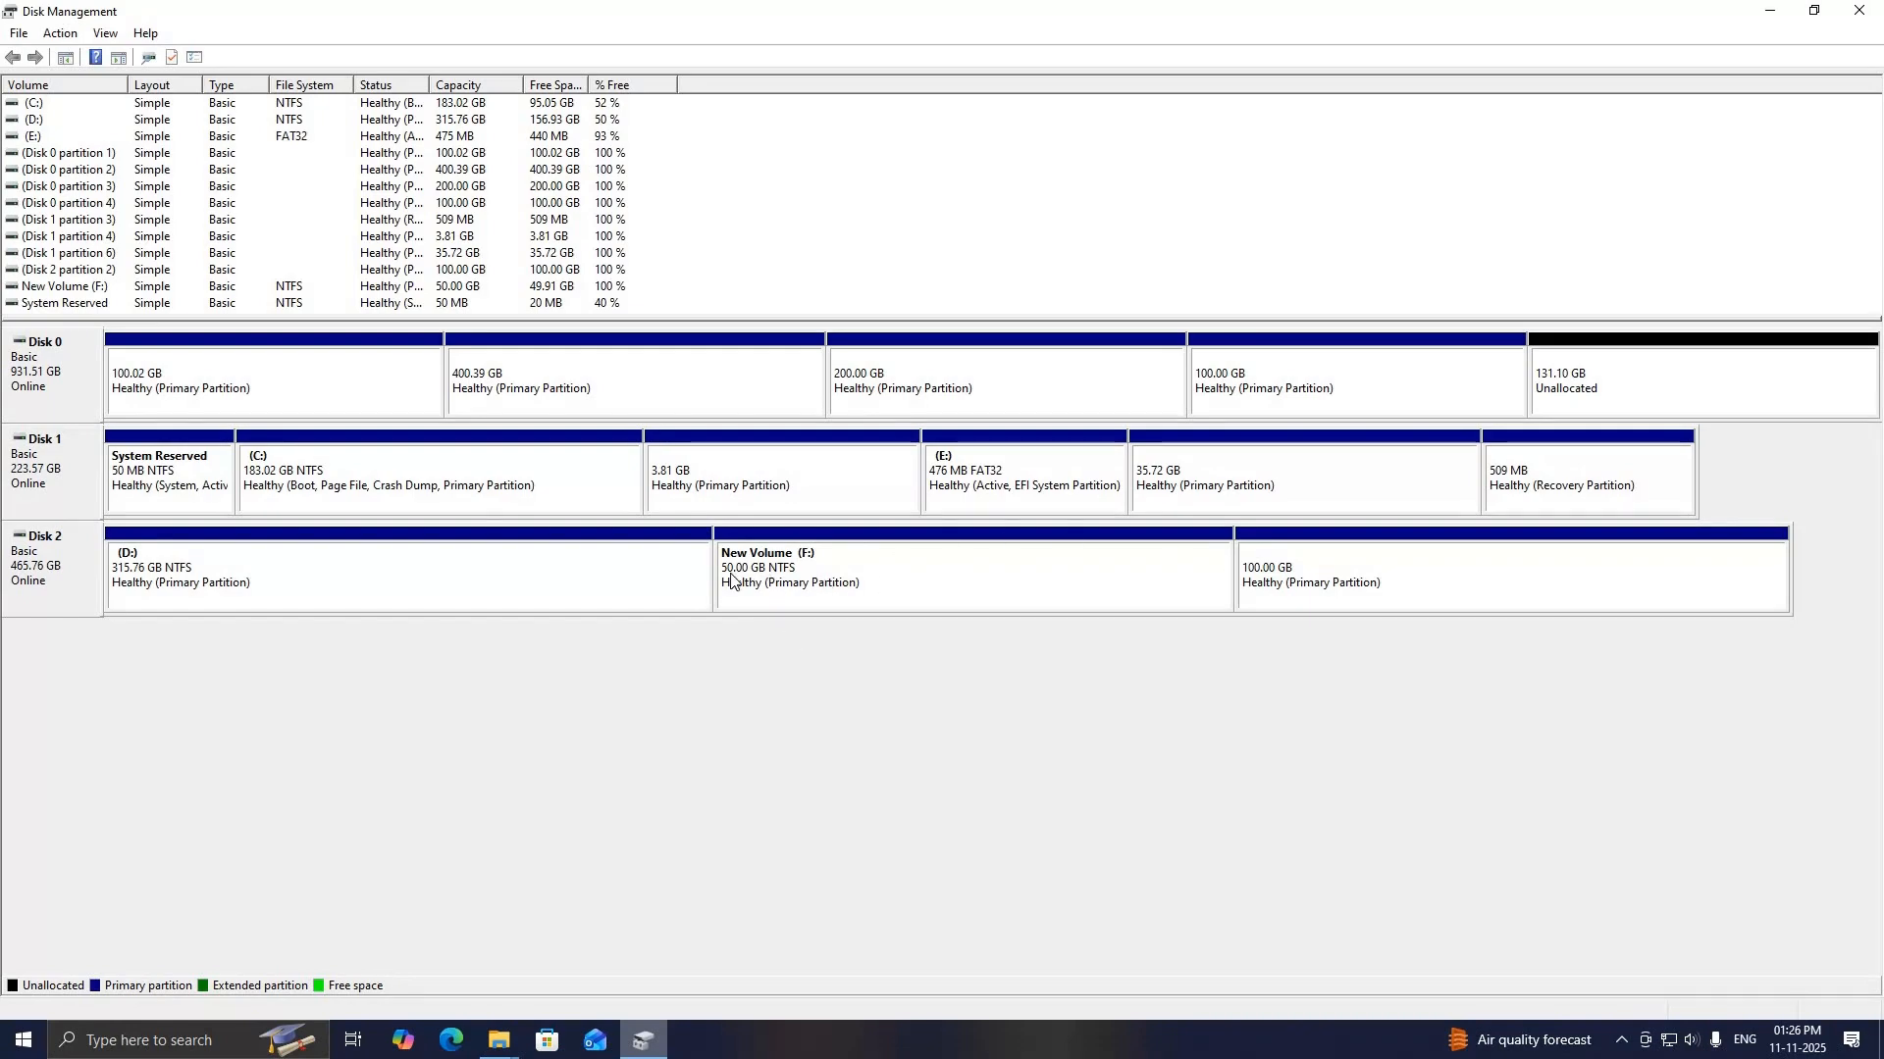
# Step: Switch to This PC in File Explorer and refresh it to check for the New Volume (F:) drive
pyautogui.click(842, 574)
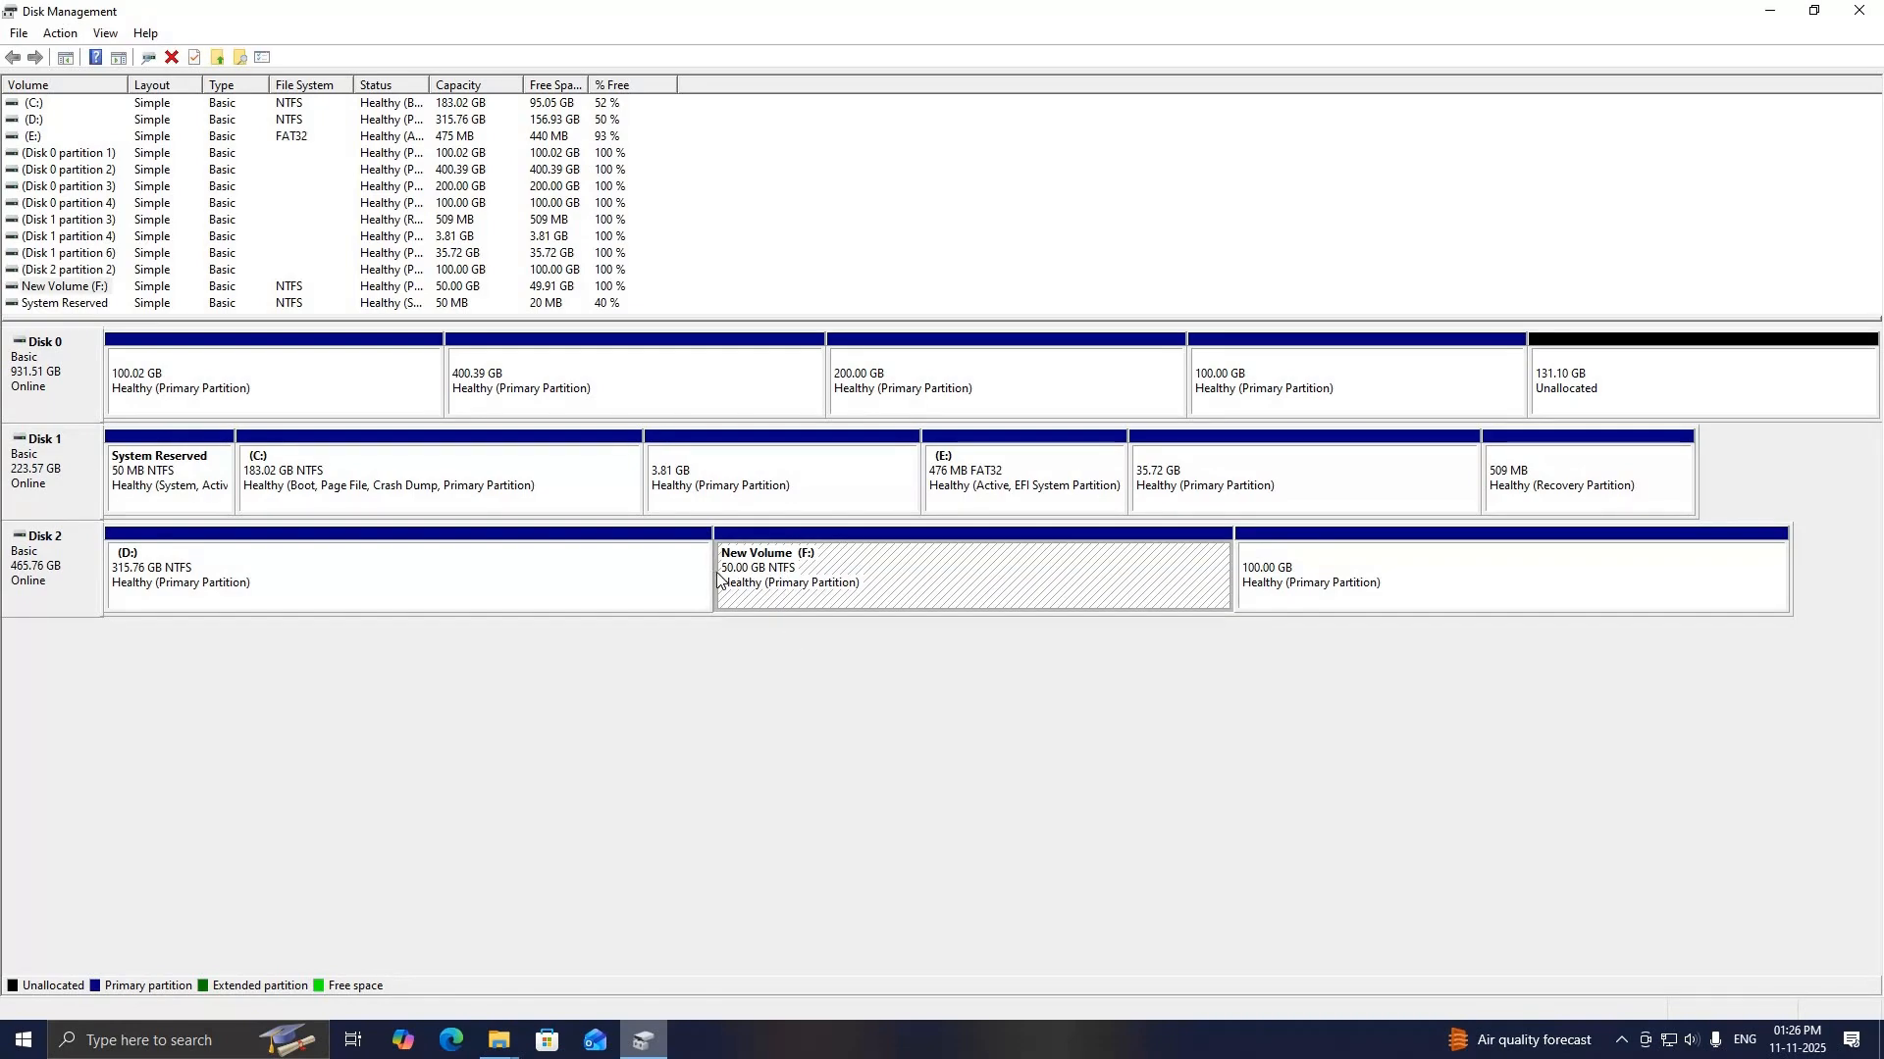
pyautogui.click(499, 1040)
pyautogui.click(468, 973)
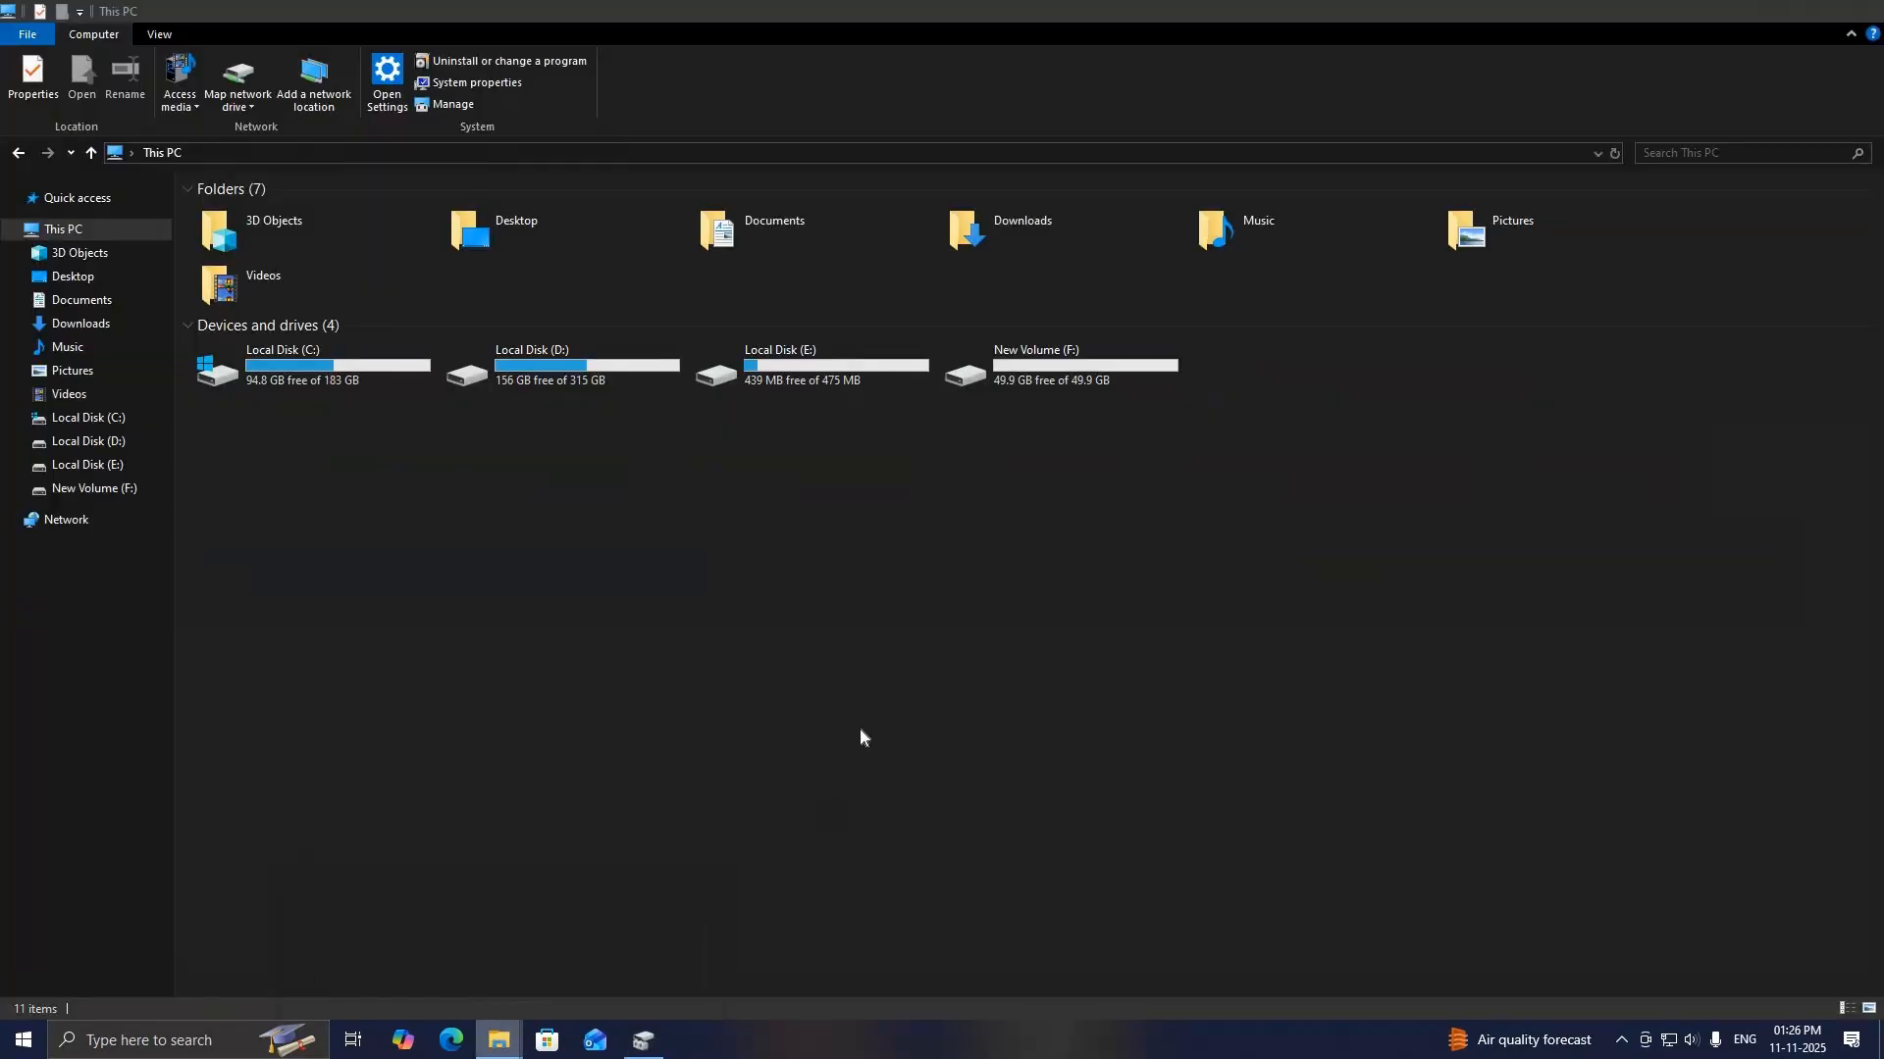
pyautogui.rightClick(543, 489)
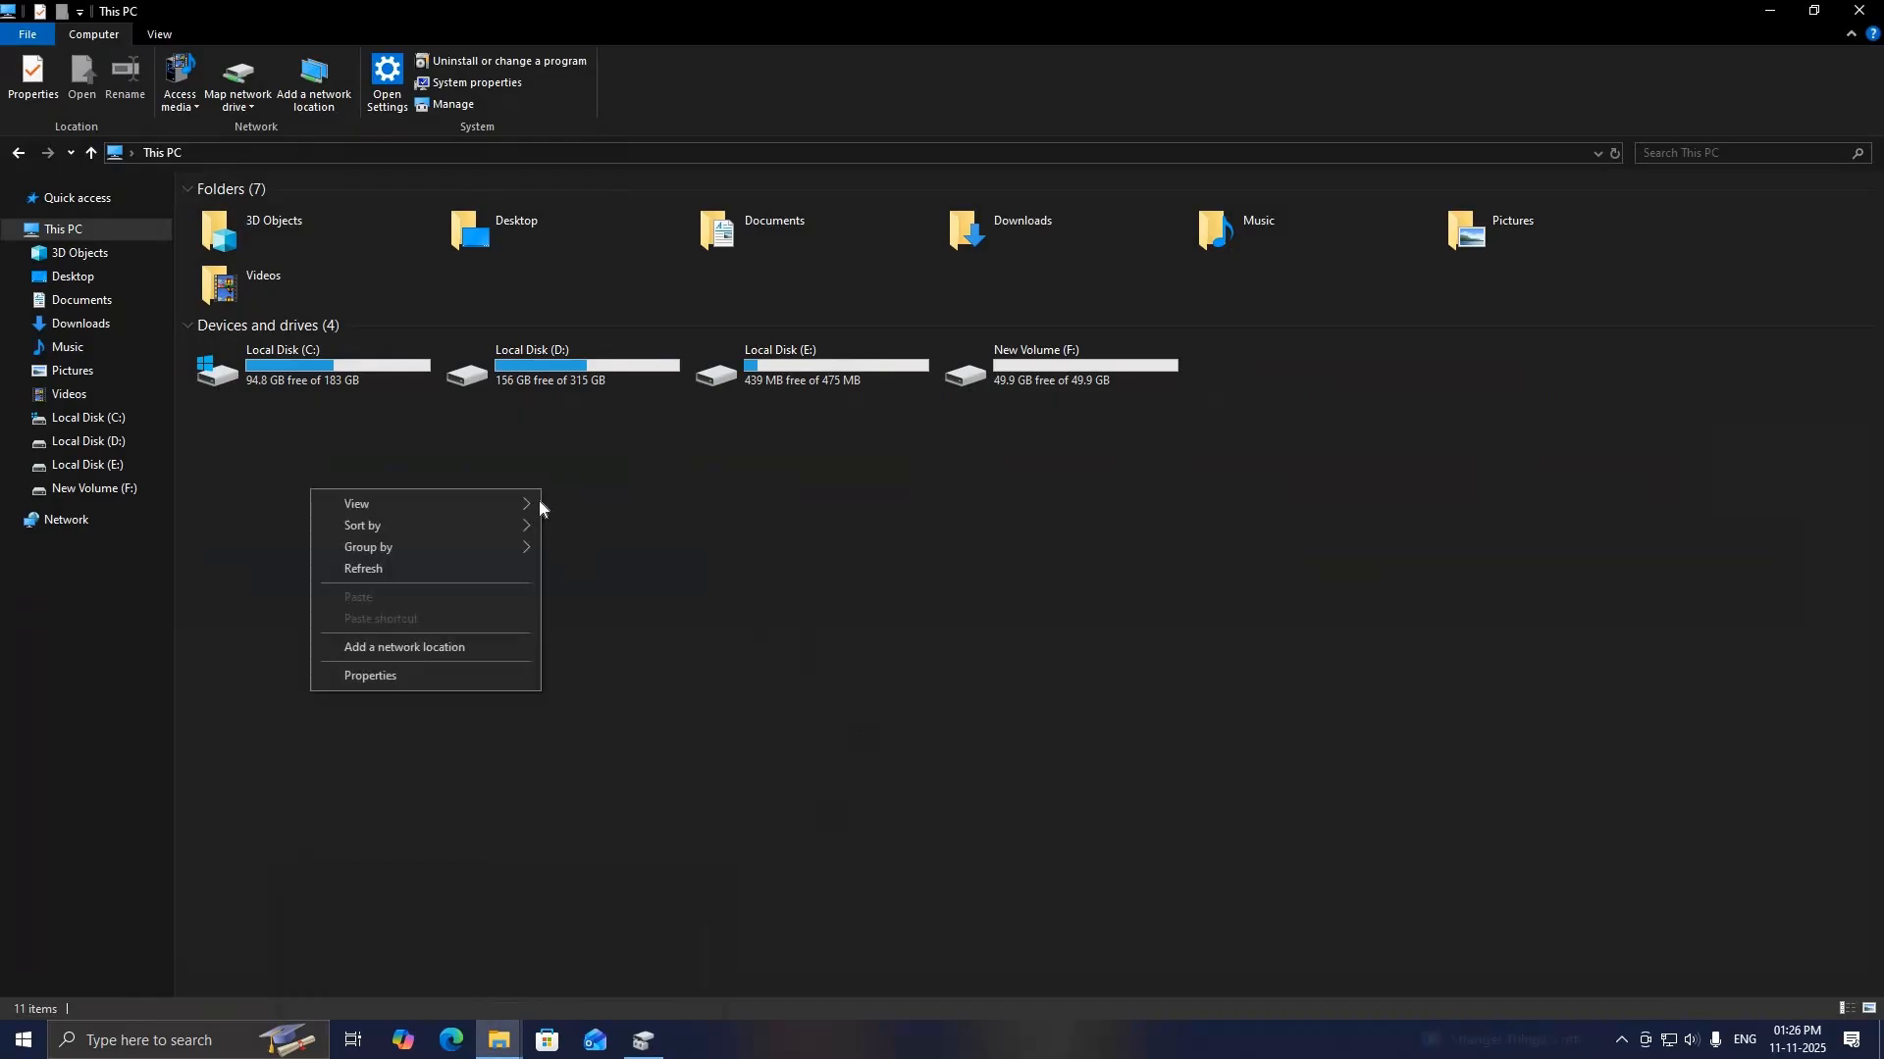
pyautogui.click(374, 571)
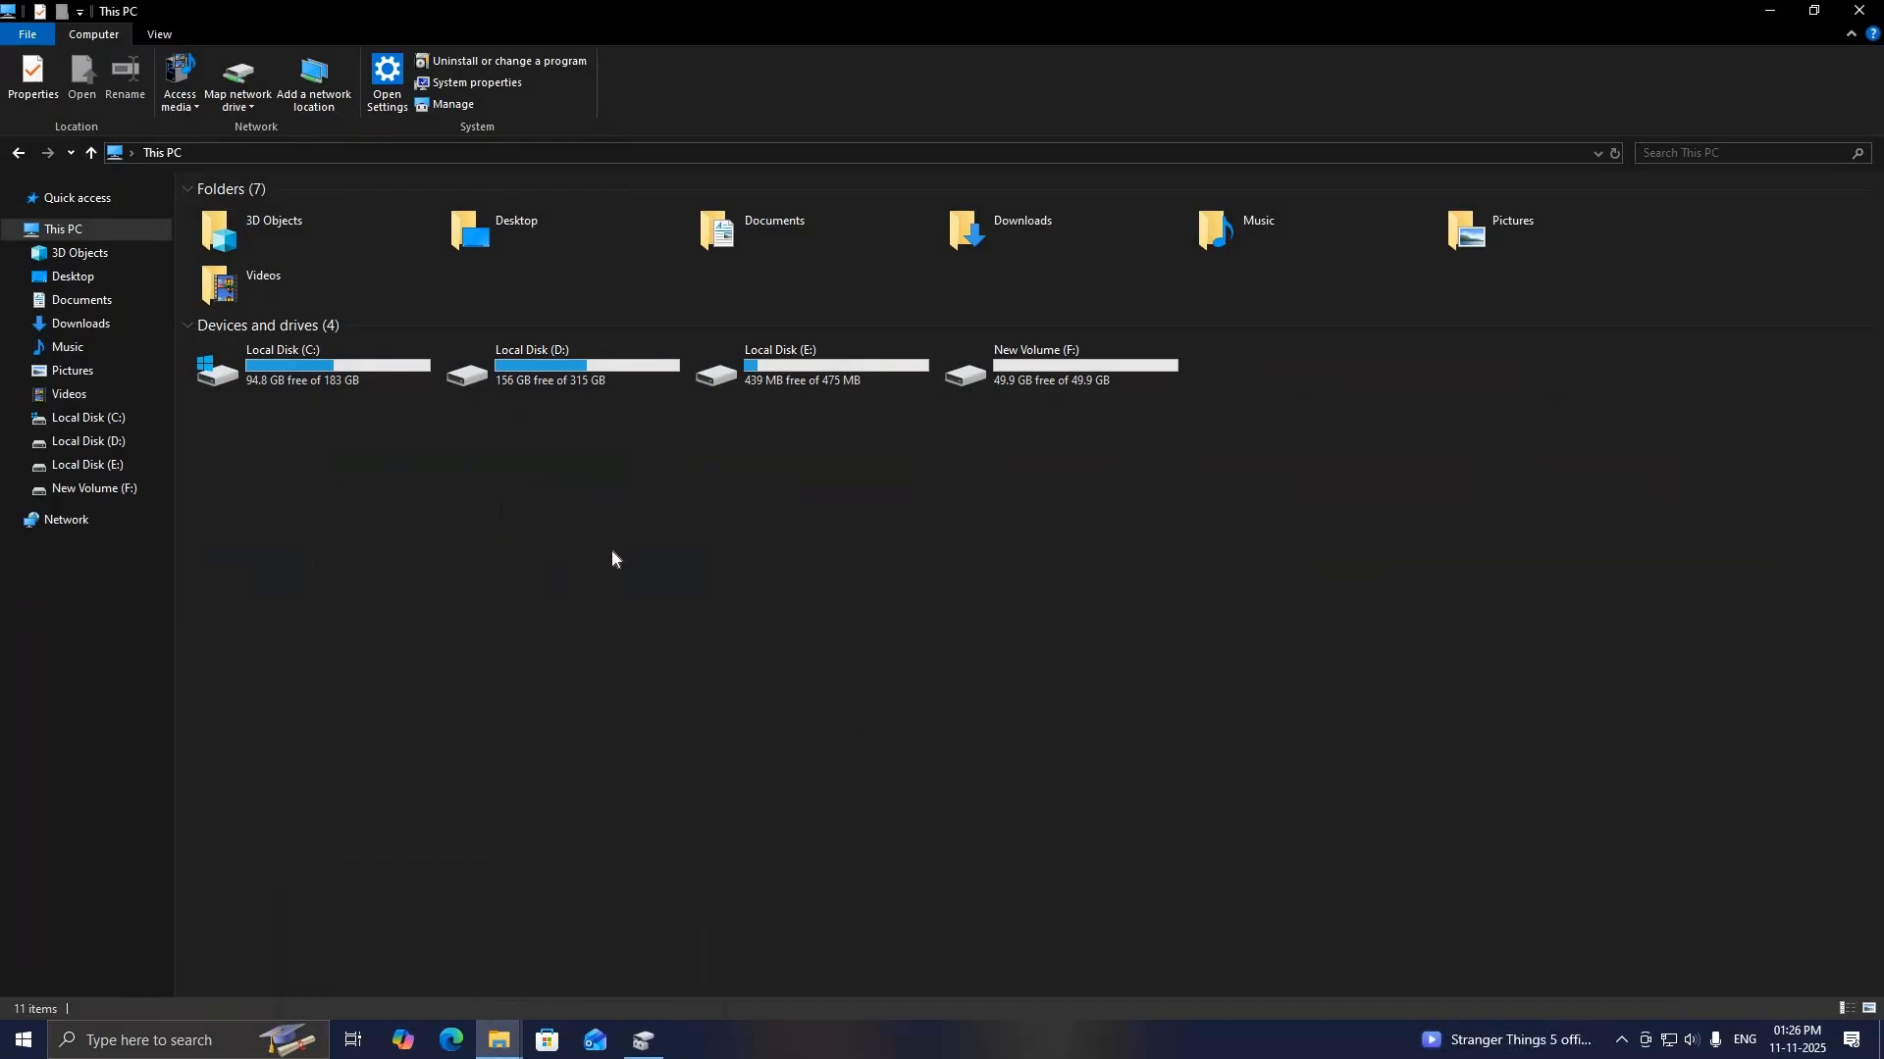
pyautogui.rightClick(519, 539)
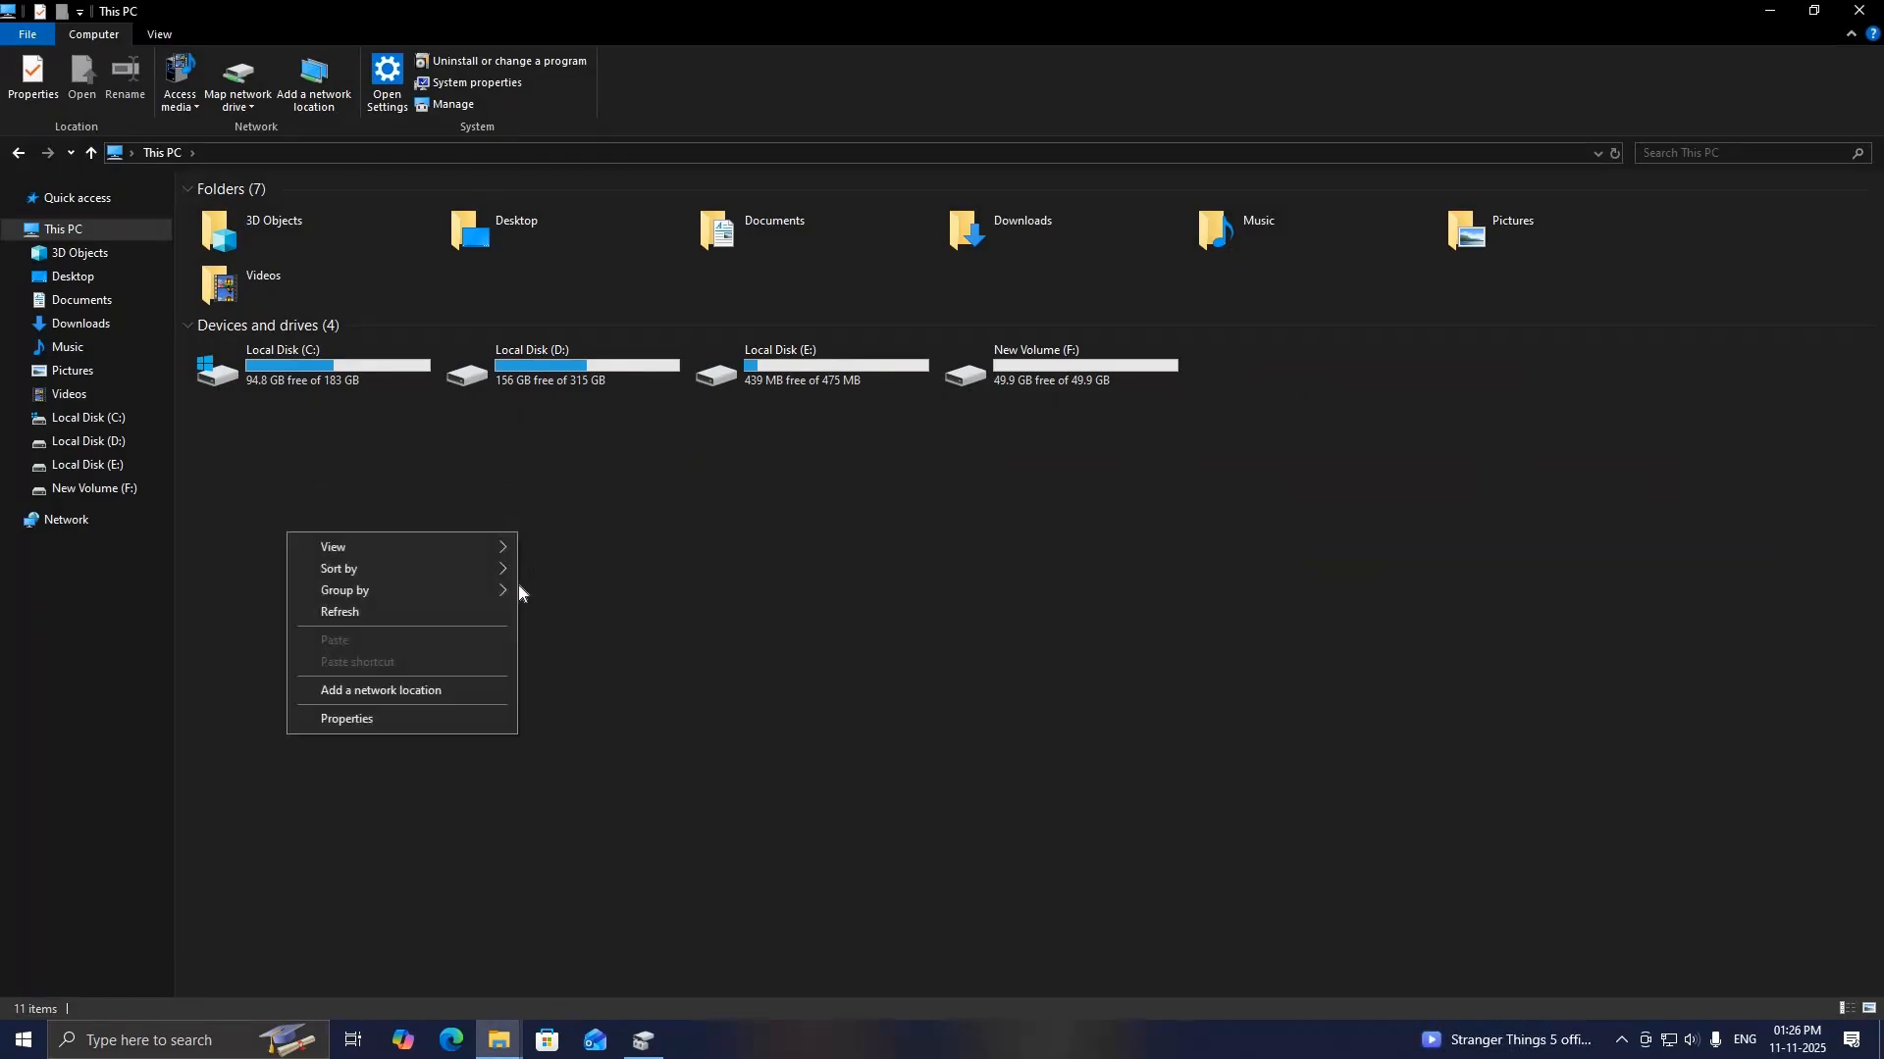
pyautogui.click(1051, 544)
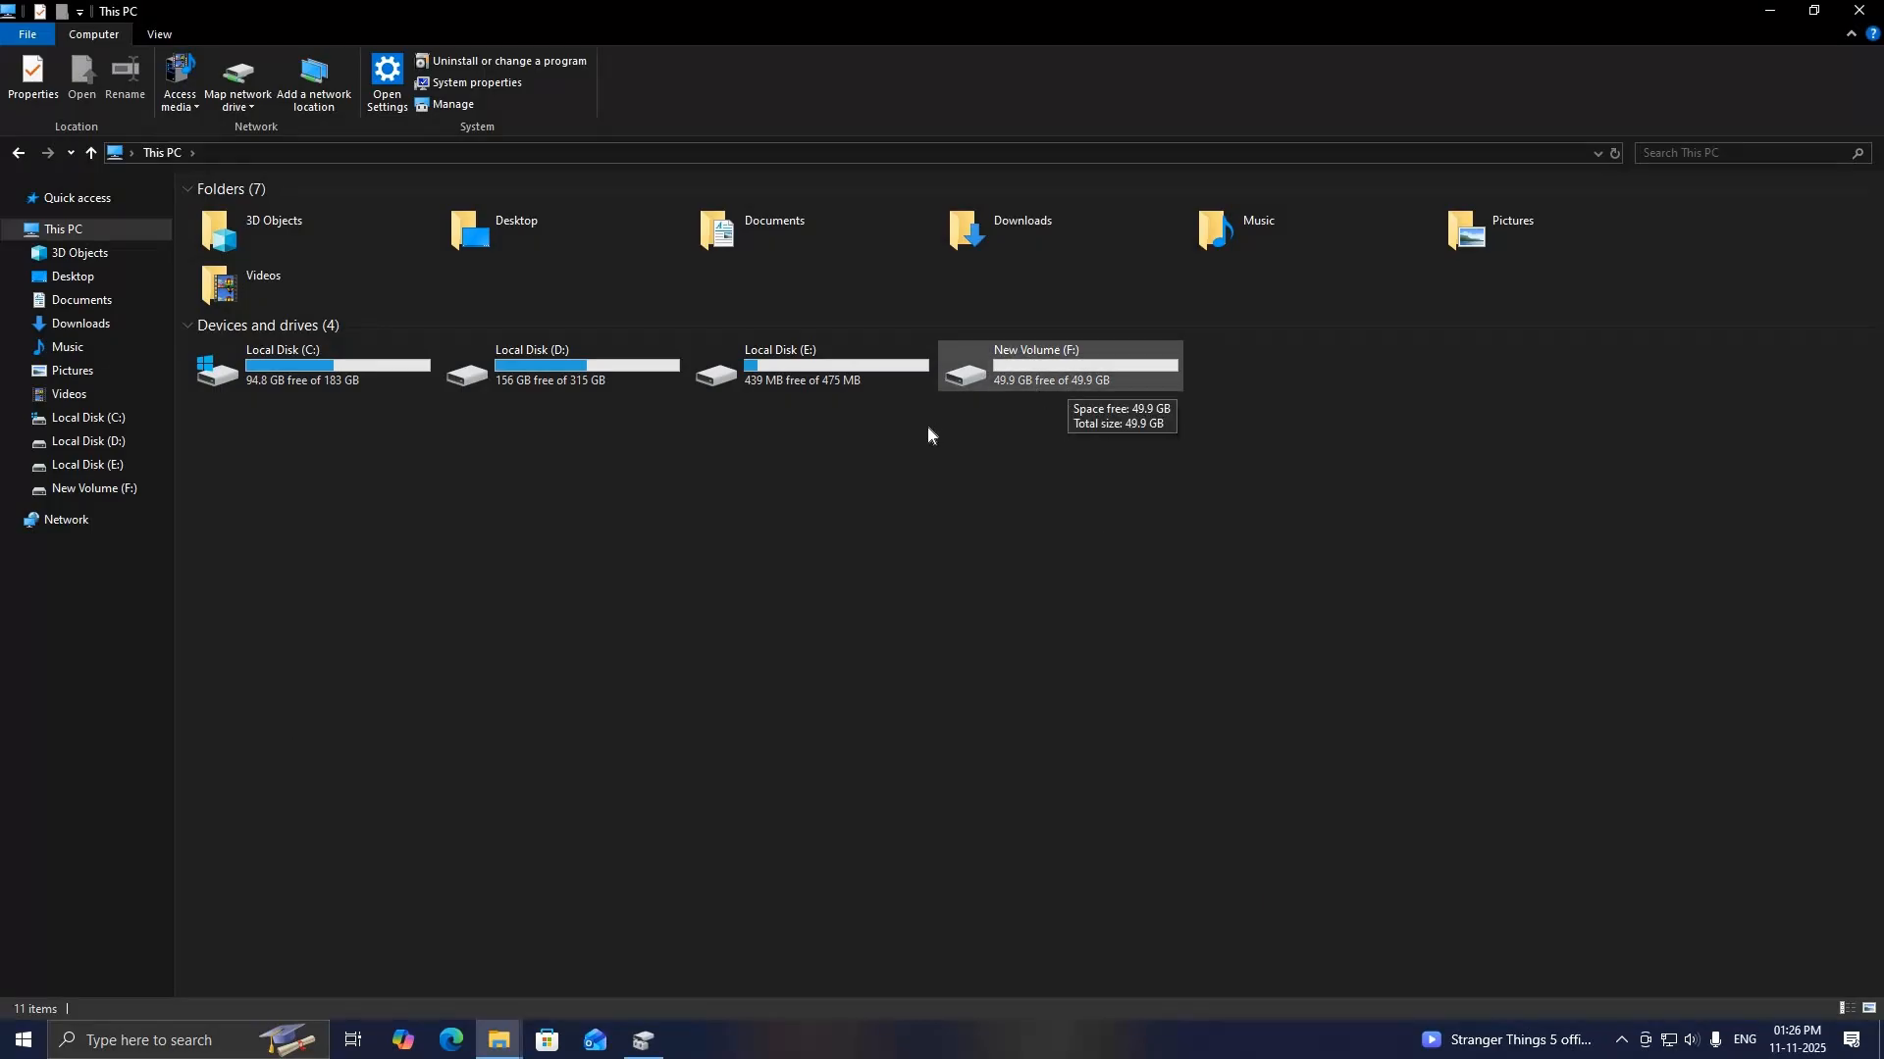
# Step: Open New Volume (F:) to inspect its contents, go back to This PC and return to Disk Management
pyautogui.doubleClick(1036, 380)
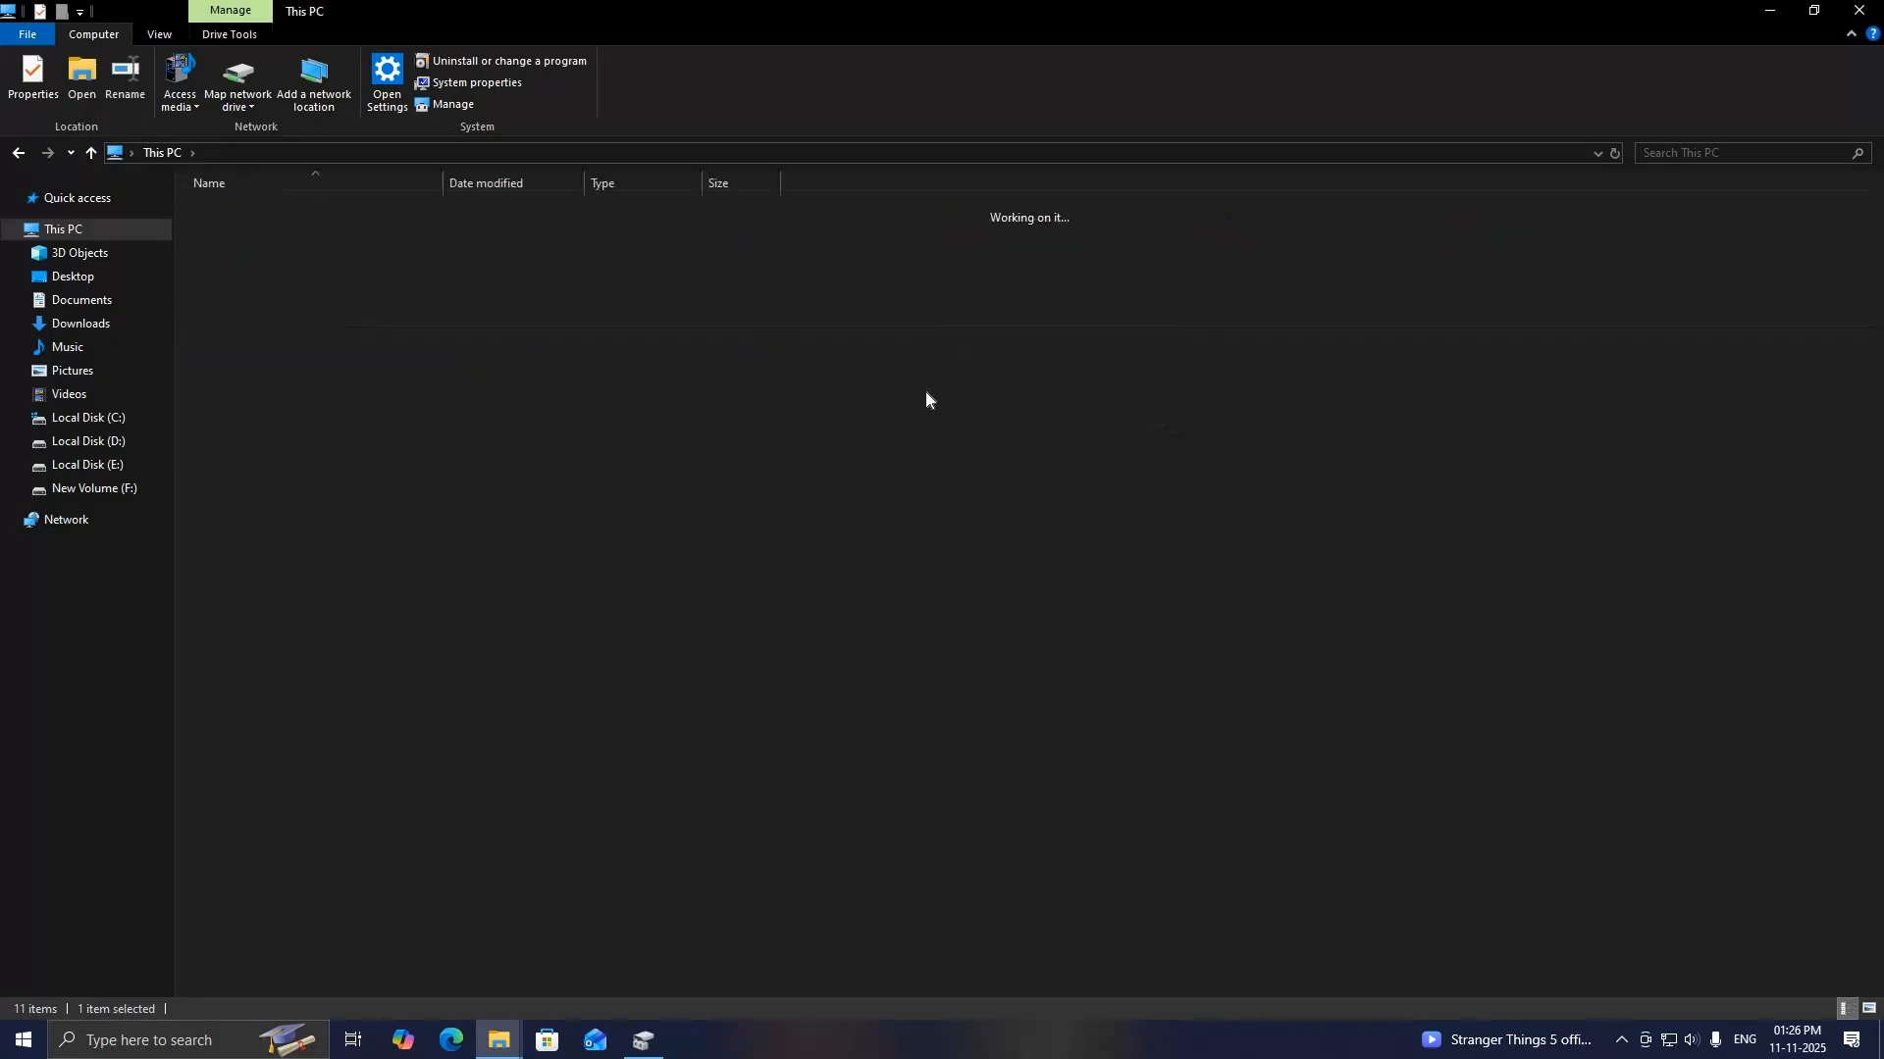
pyautogui.click(17, 154)
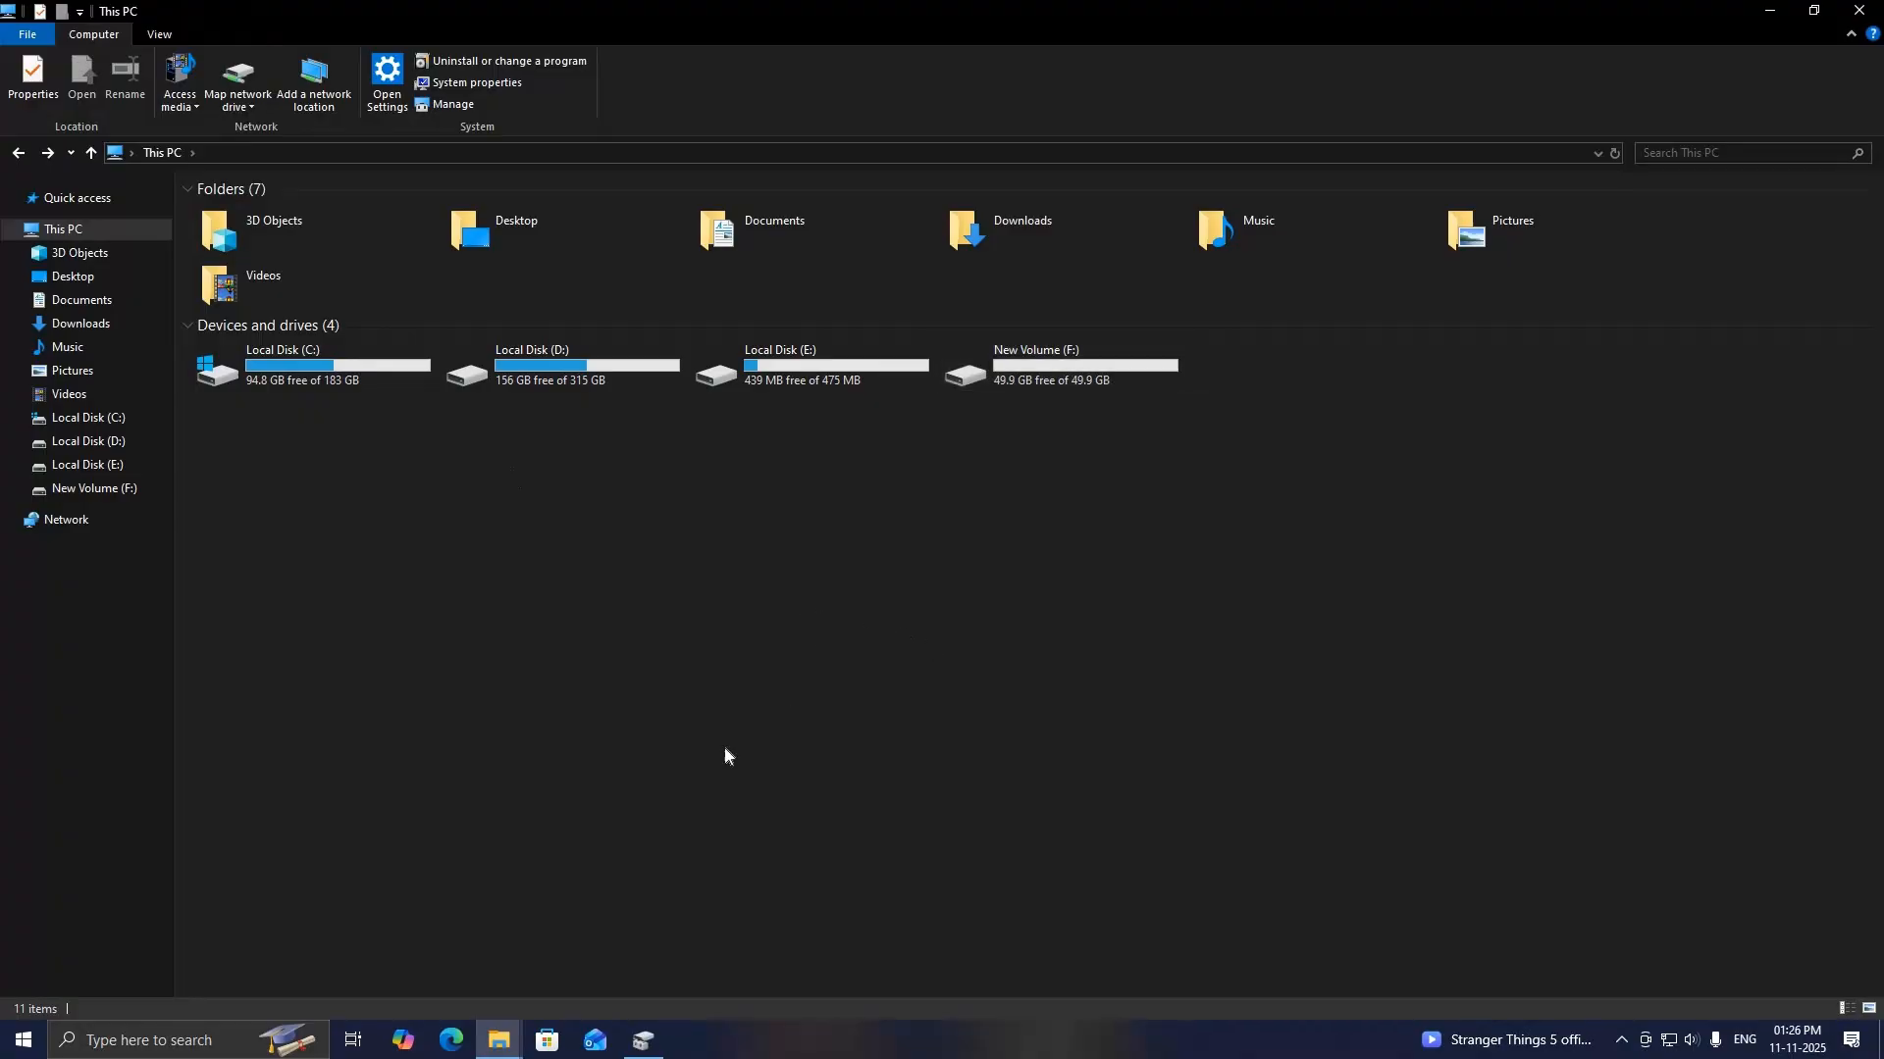
pyautogui.click(642, 1039)
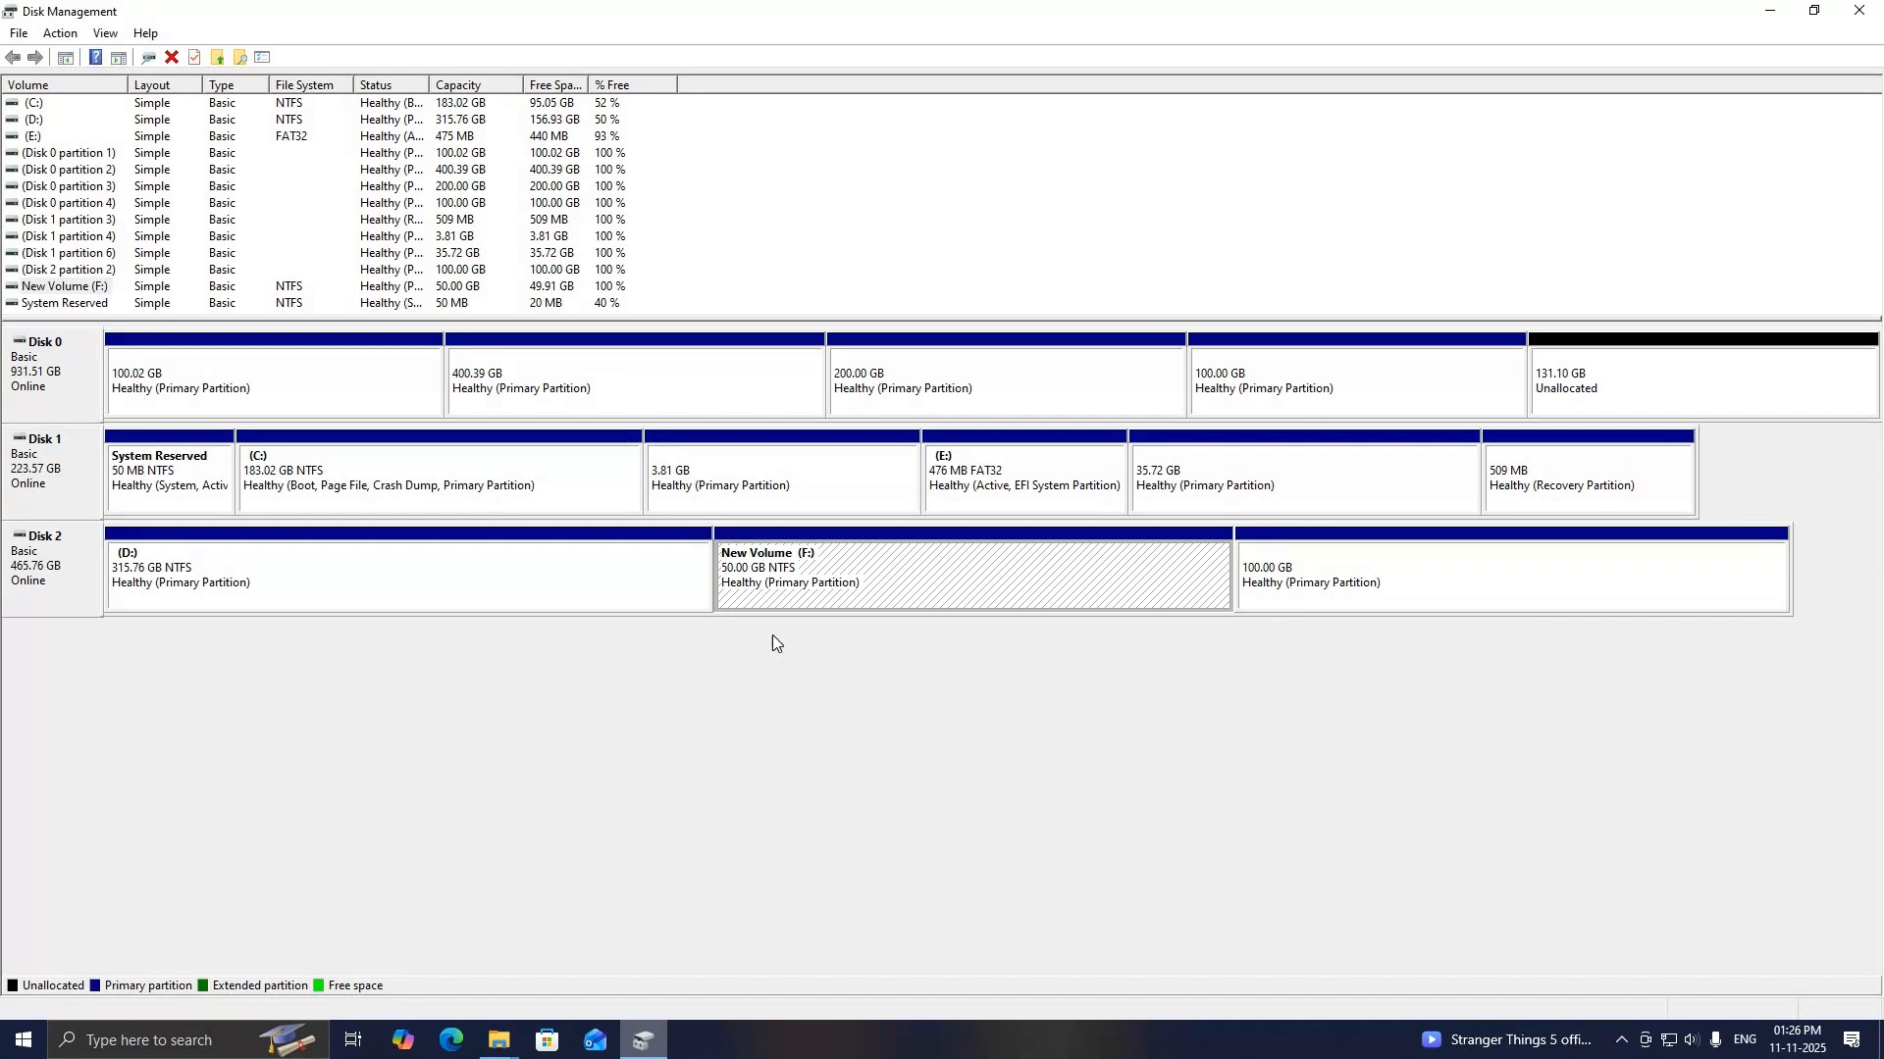
# Step: Delete the New Volume (F:) partition on Disk 2, accepting the loss of its data
pyautogui.click(875, 771)
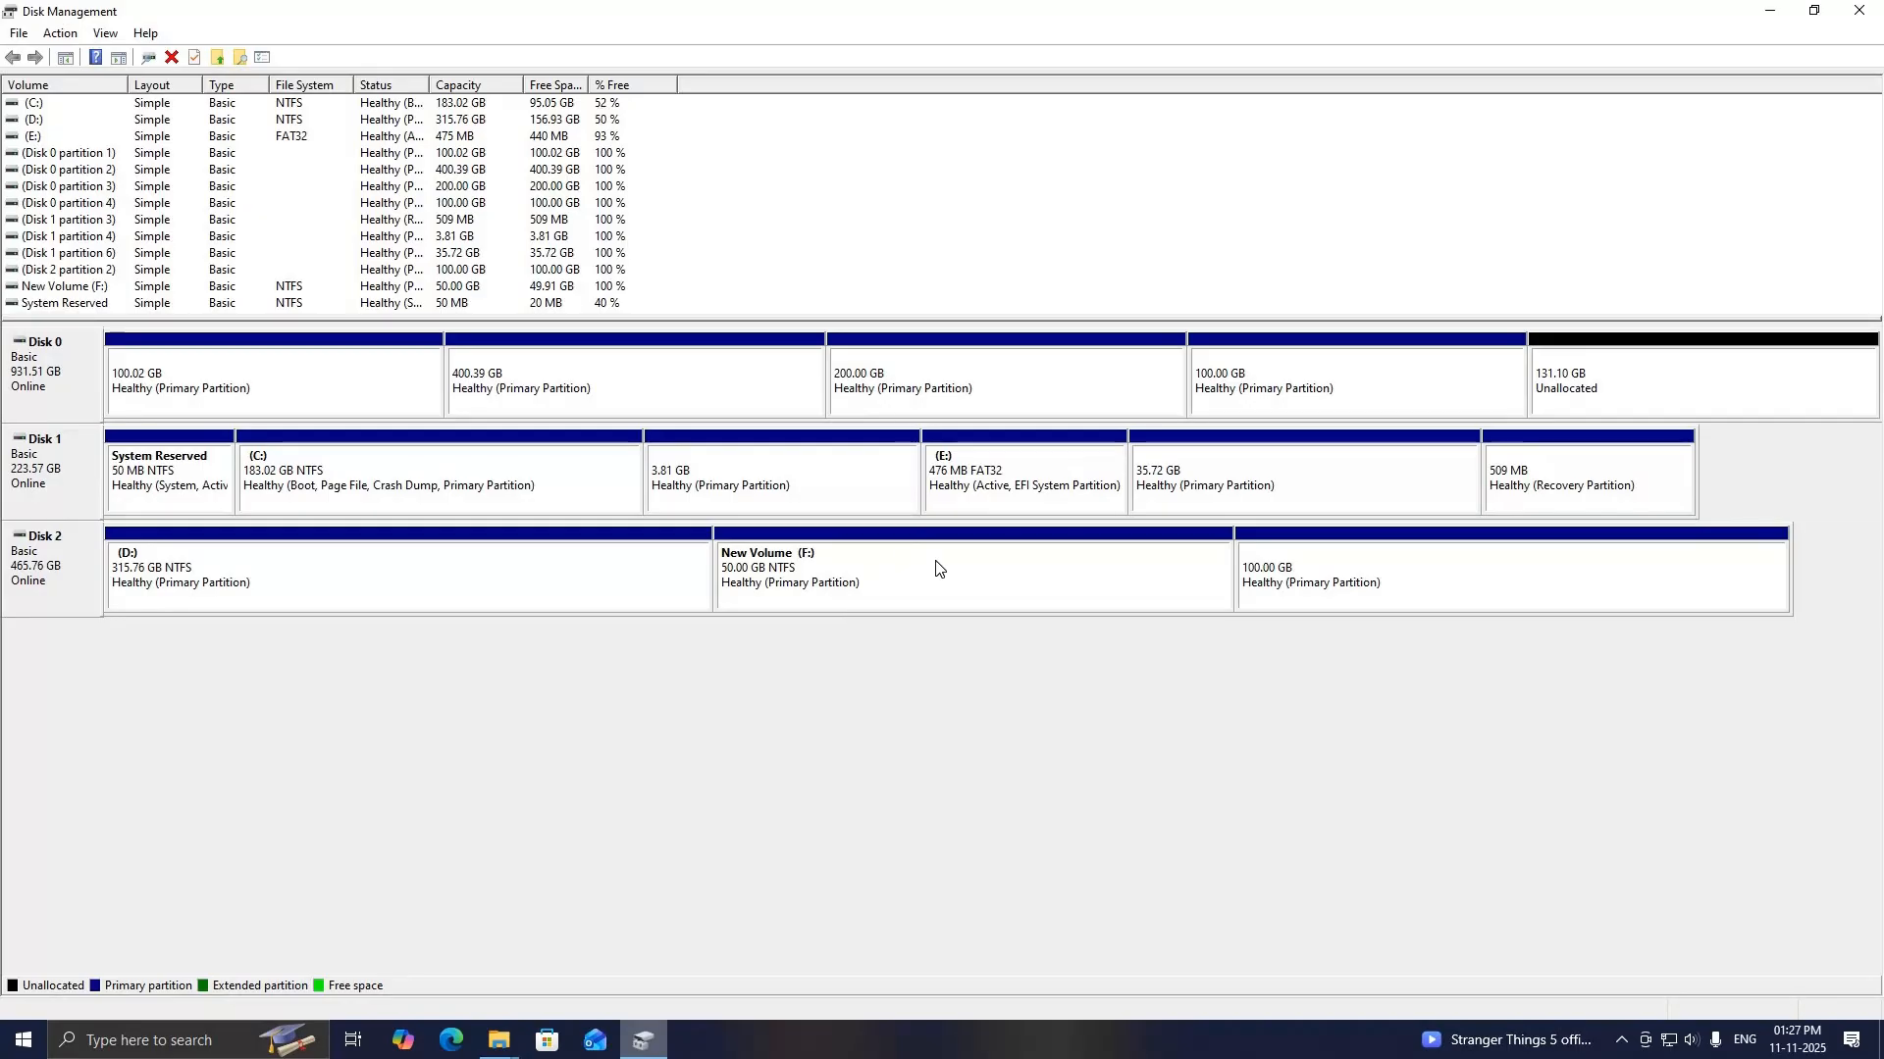
pyautogui.click(829, 567)
pyautogui.rightClick(858, 572)
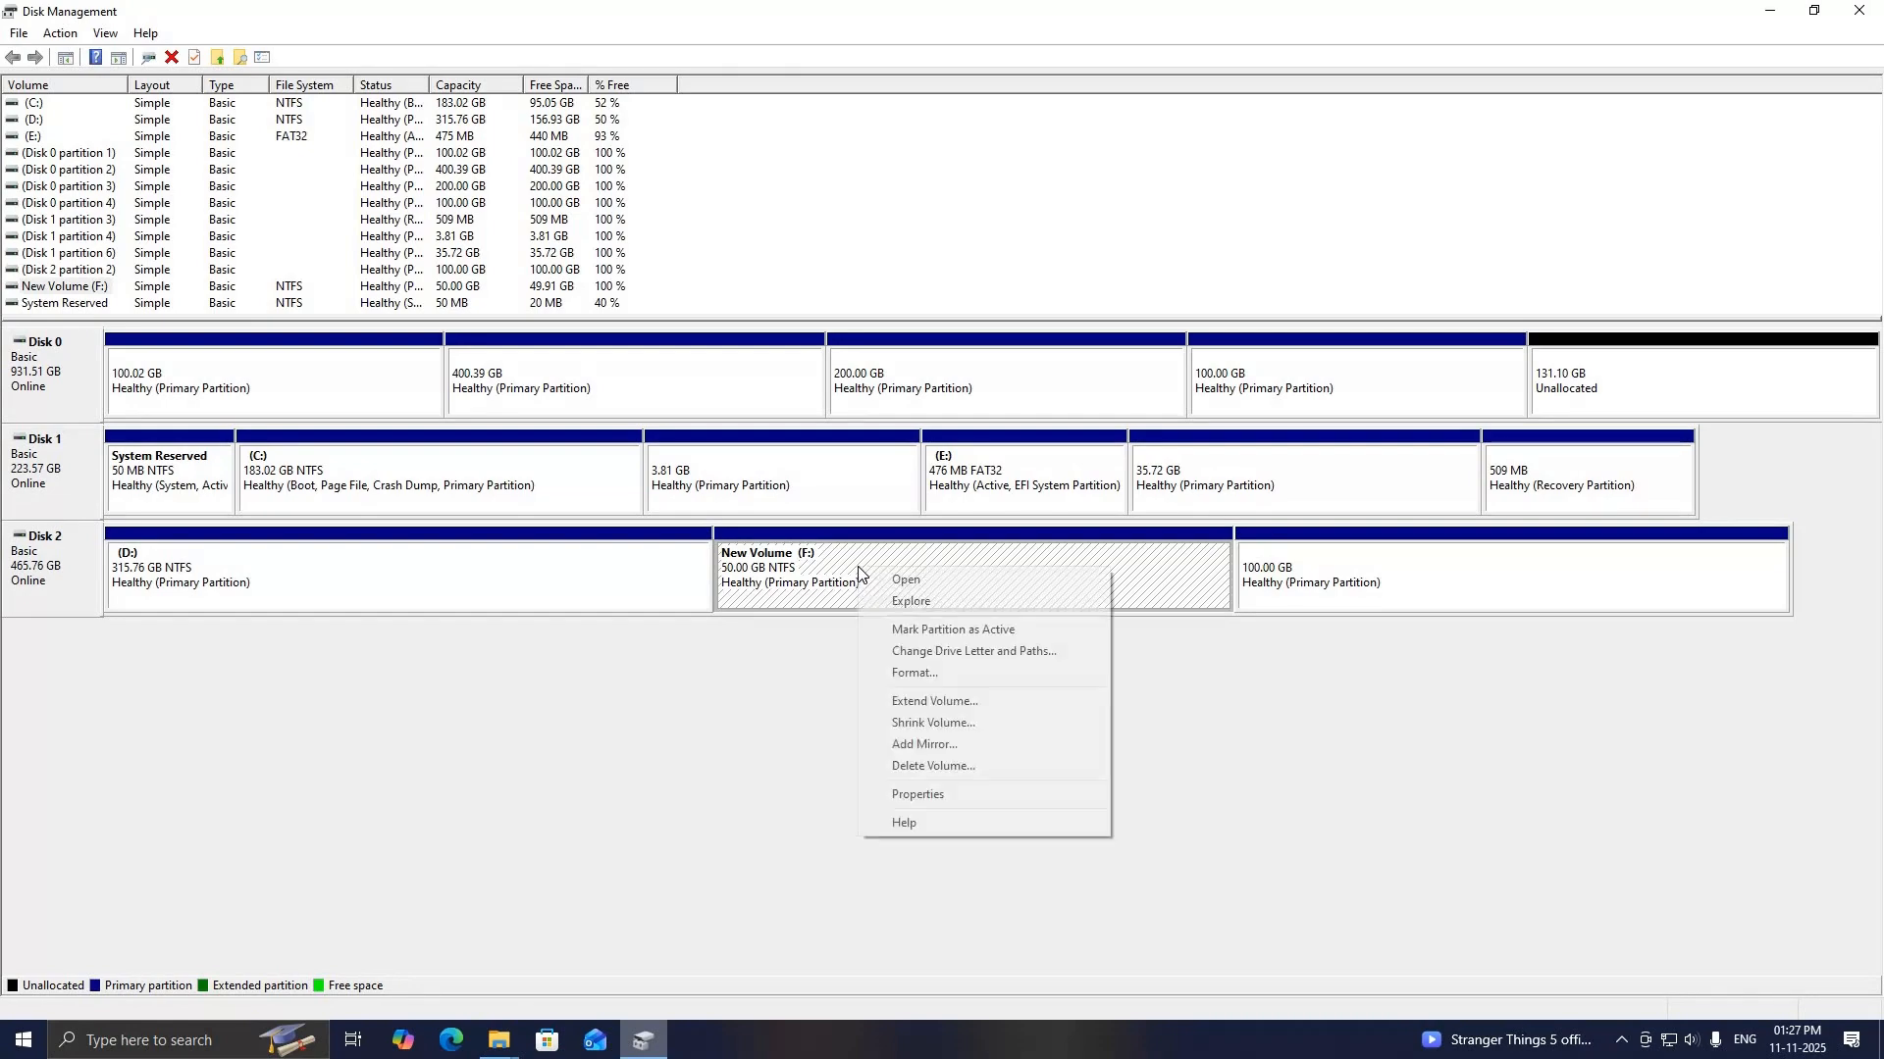
pyautogui.click(916, 772)
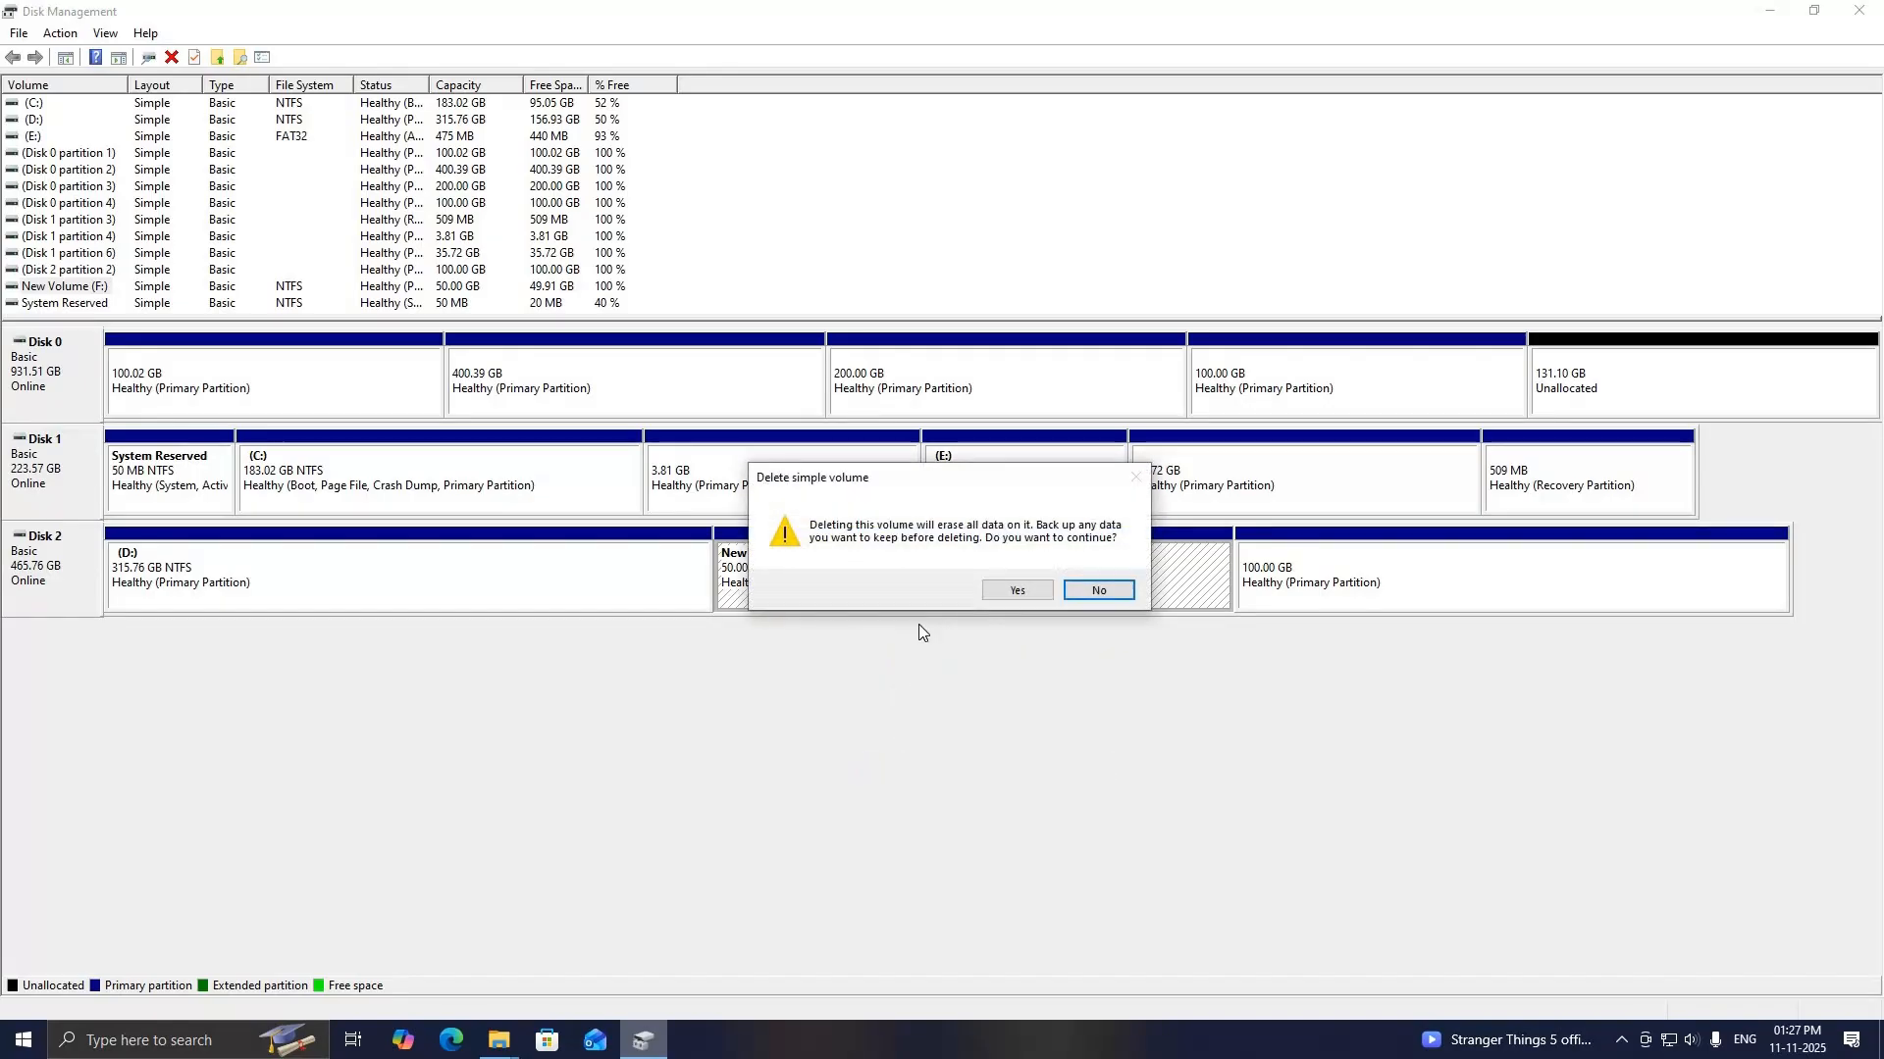
pyautogui.moveTo(886, 493); pyautogui.dragTo(852, 668)
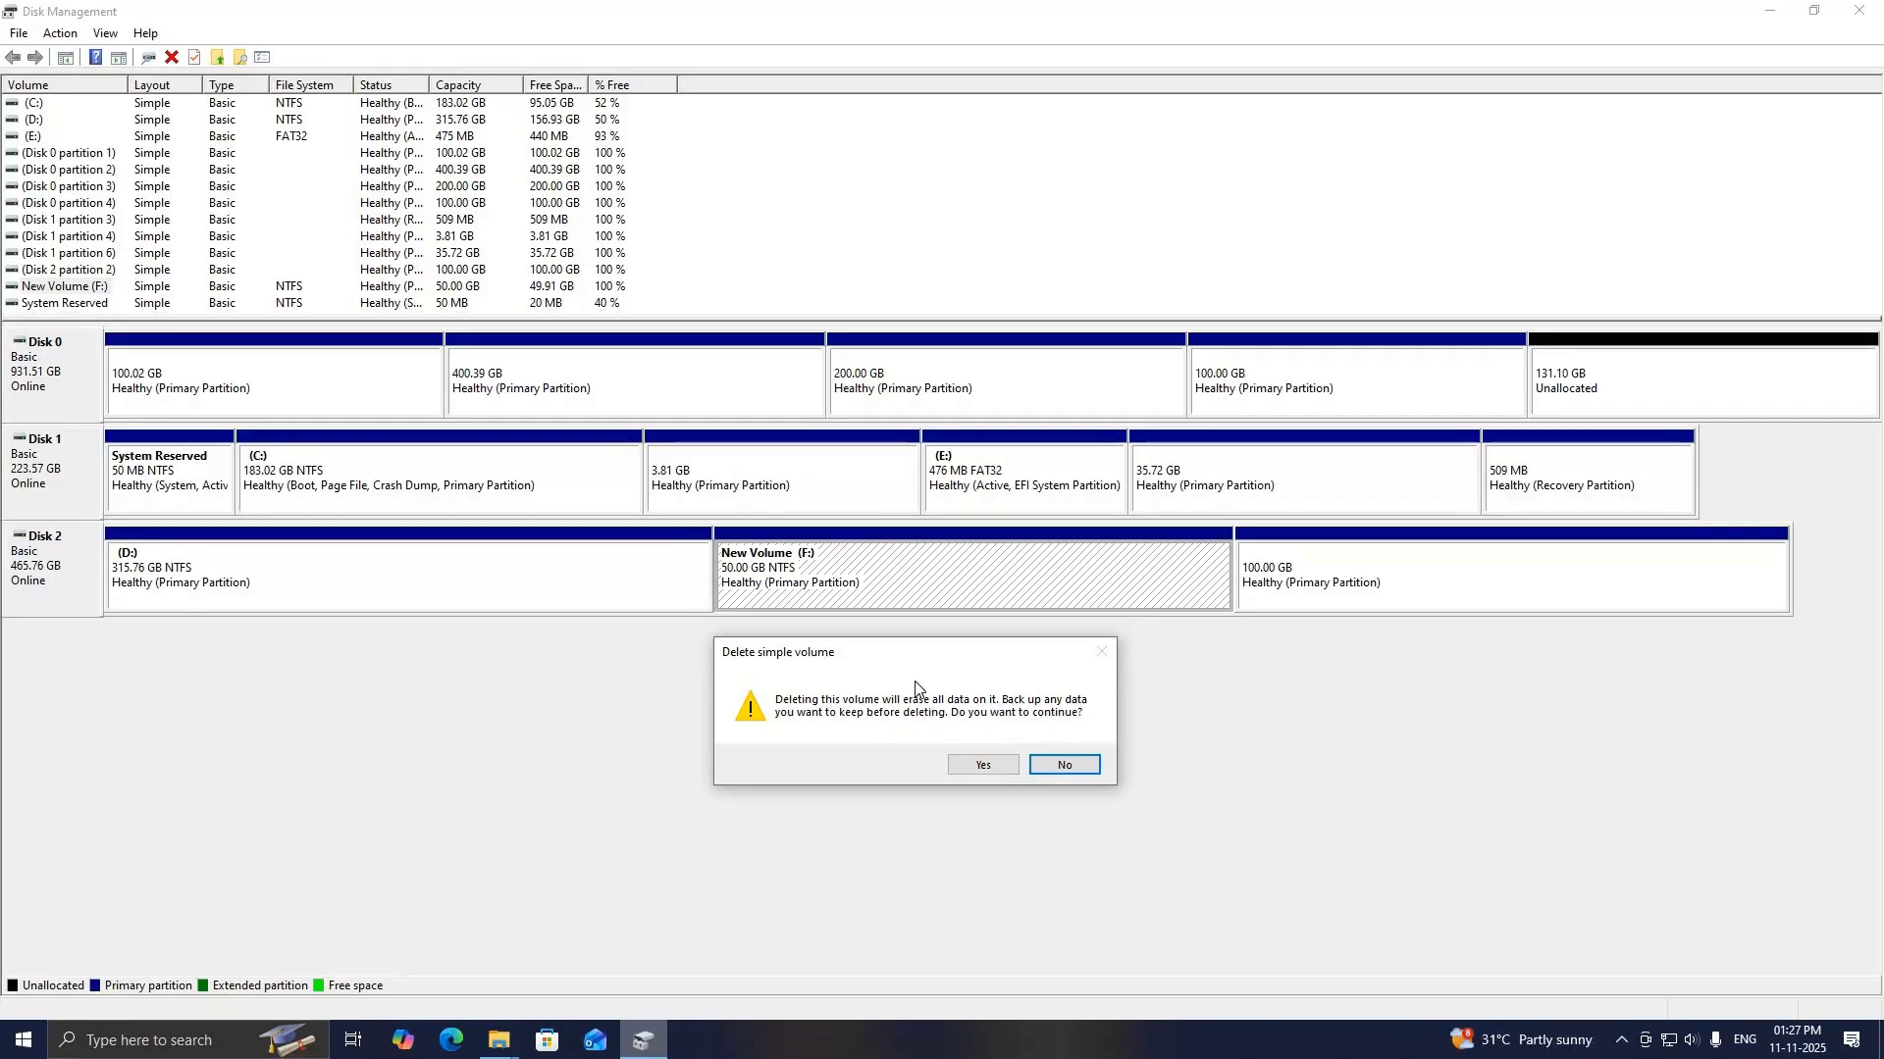
pyautogui.moveTo(830, 656); pyautogui.dragTo(851, 605)
pyautogui.click(995, 714)
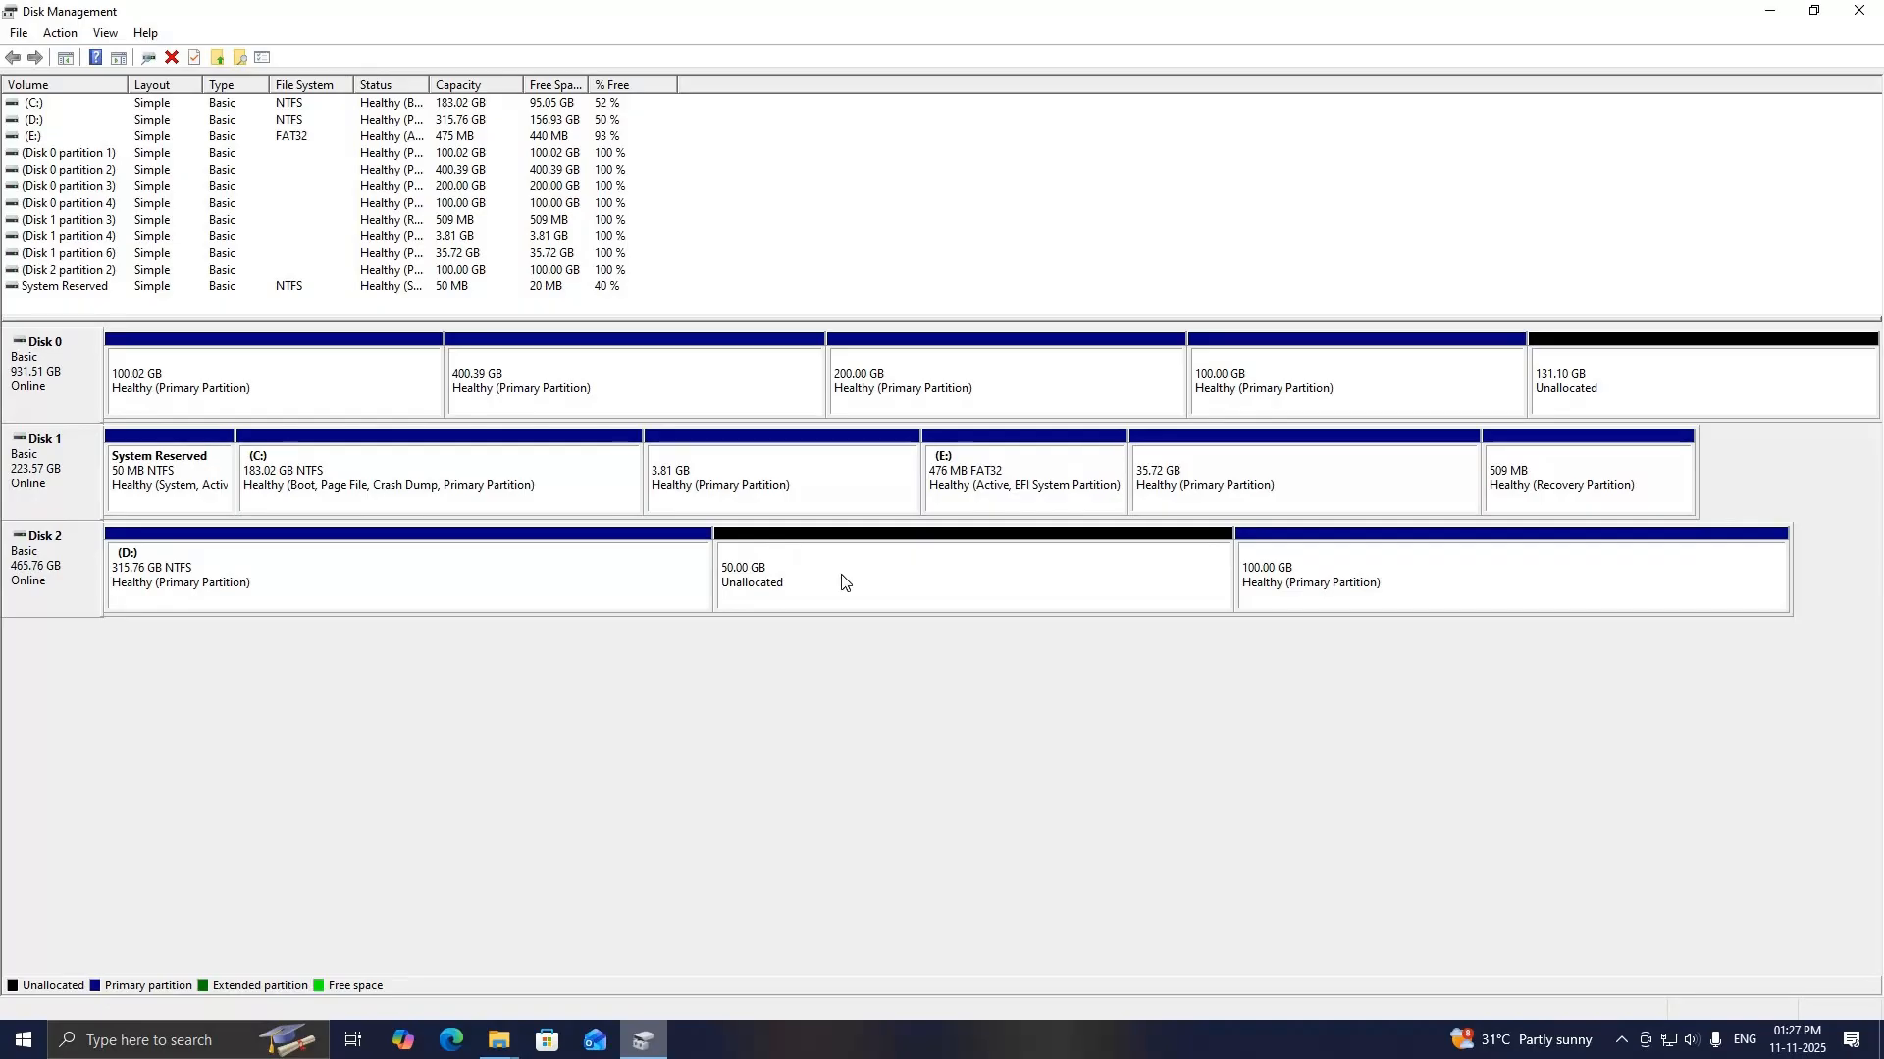
# Step: Check the drives listed under This PC in File Explorer after the deletion and return to Disk Management
pyautogui.click(498, 1040)
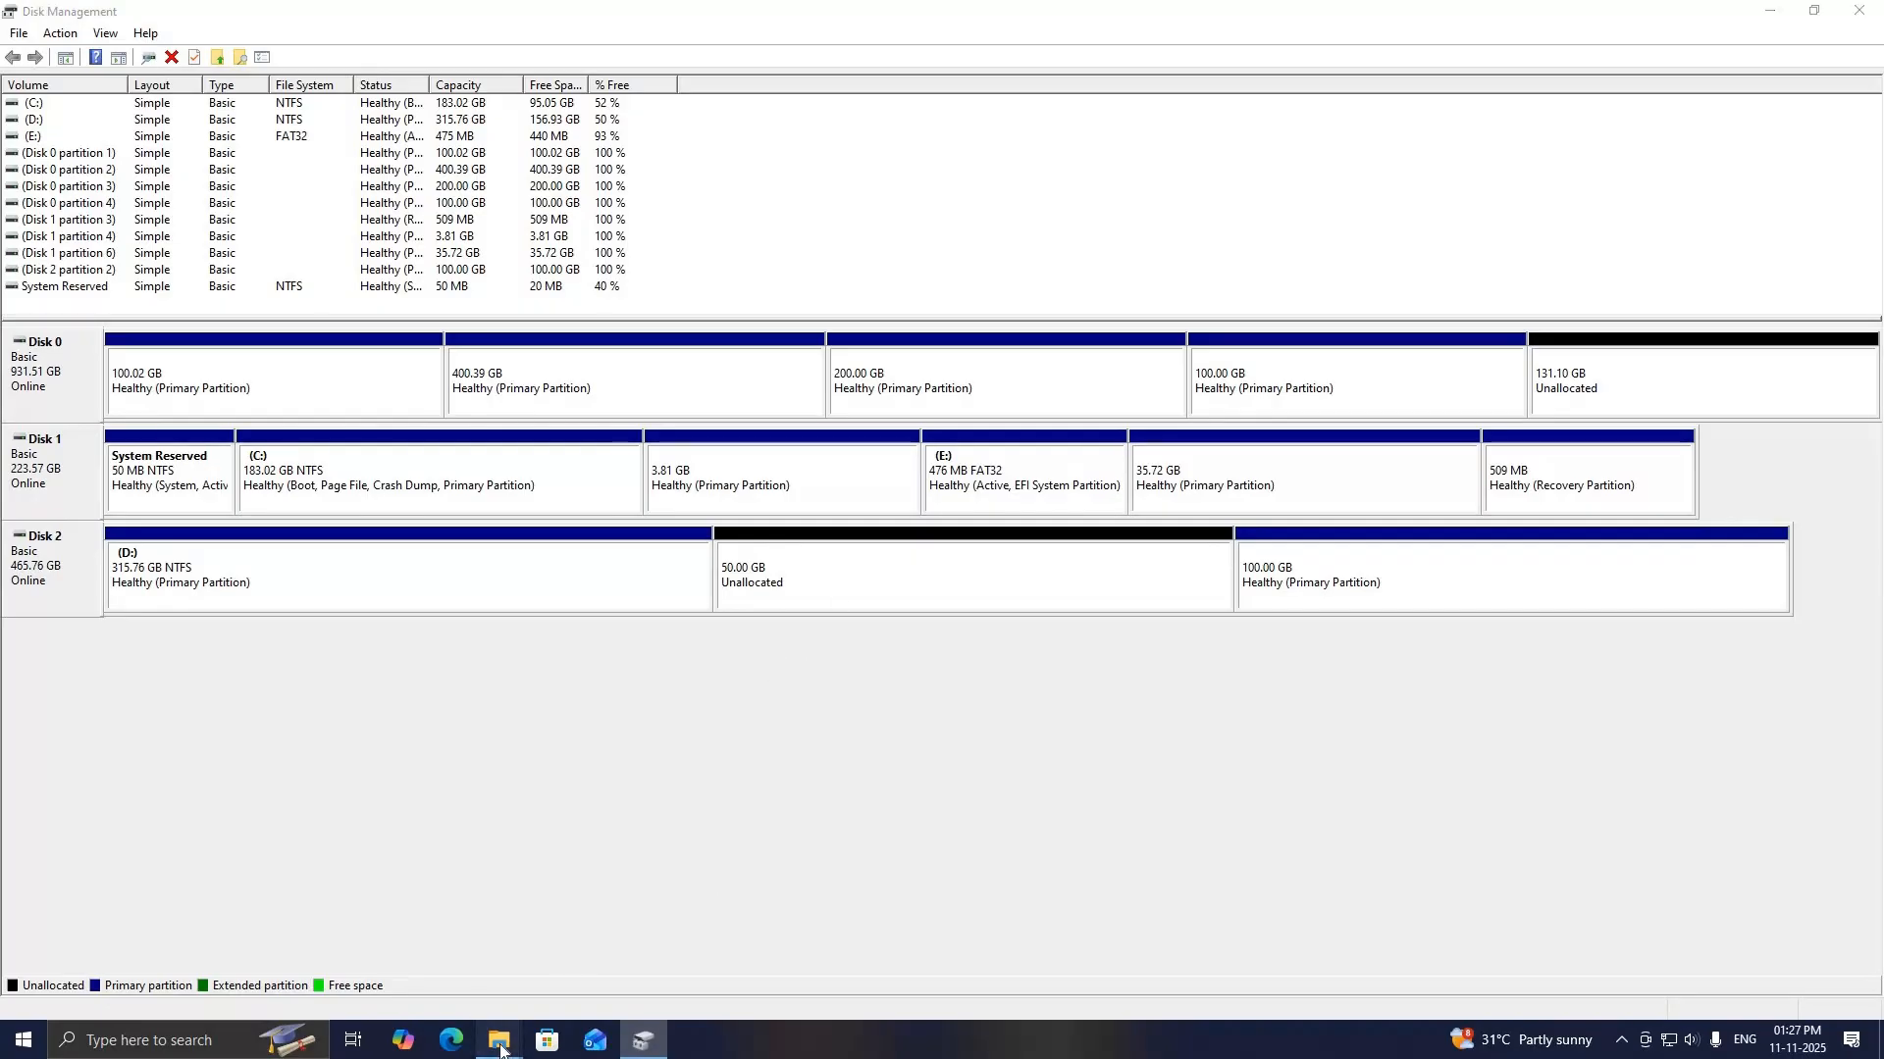
pyautogui.click(410, 957)
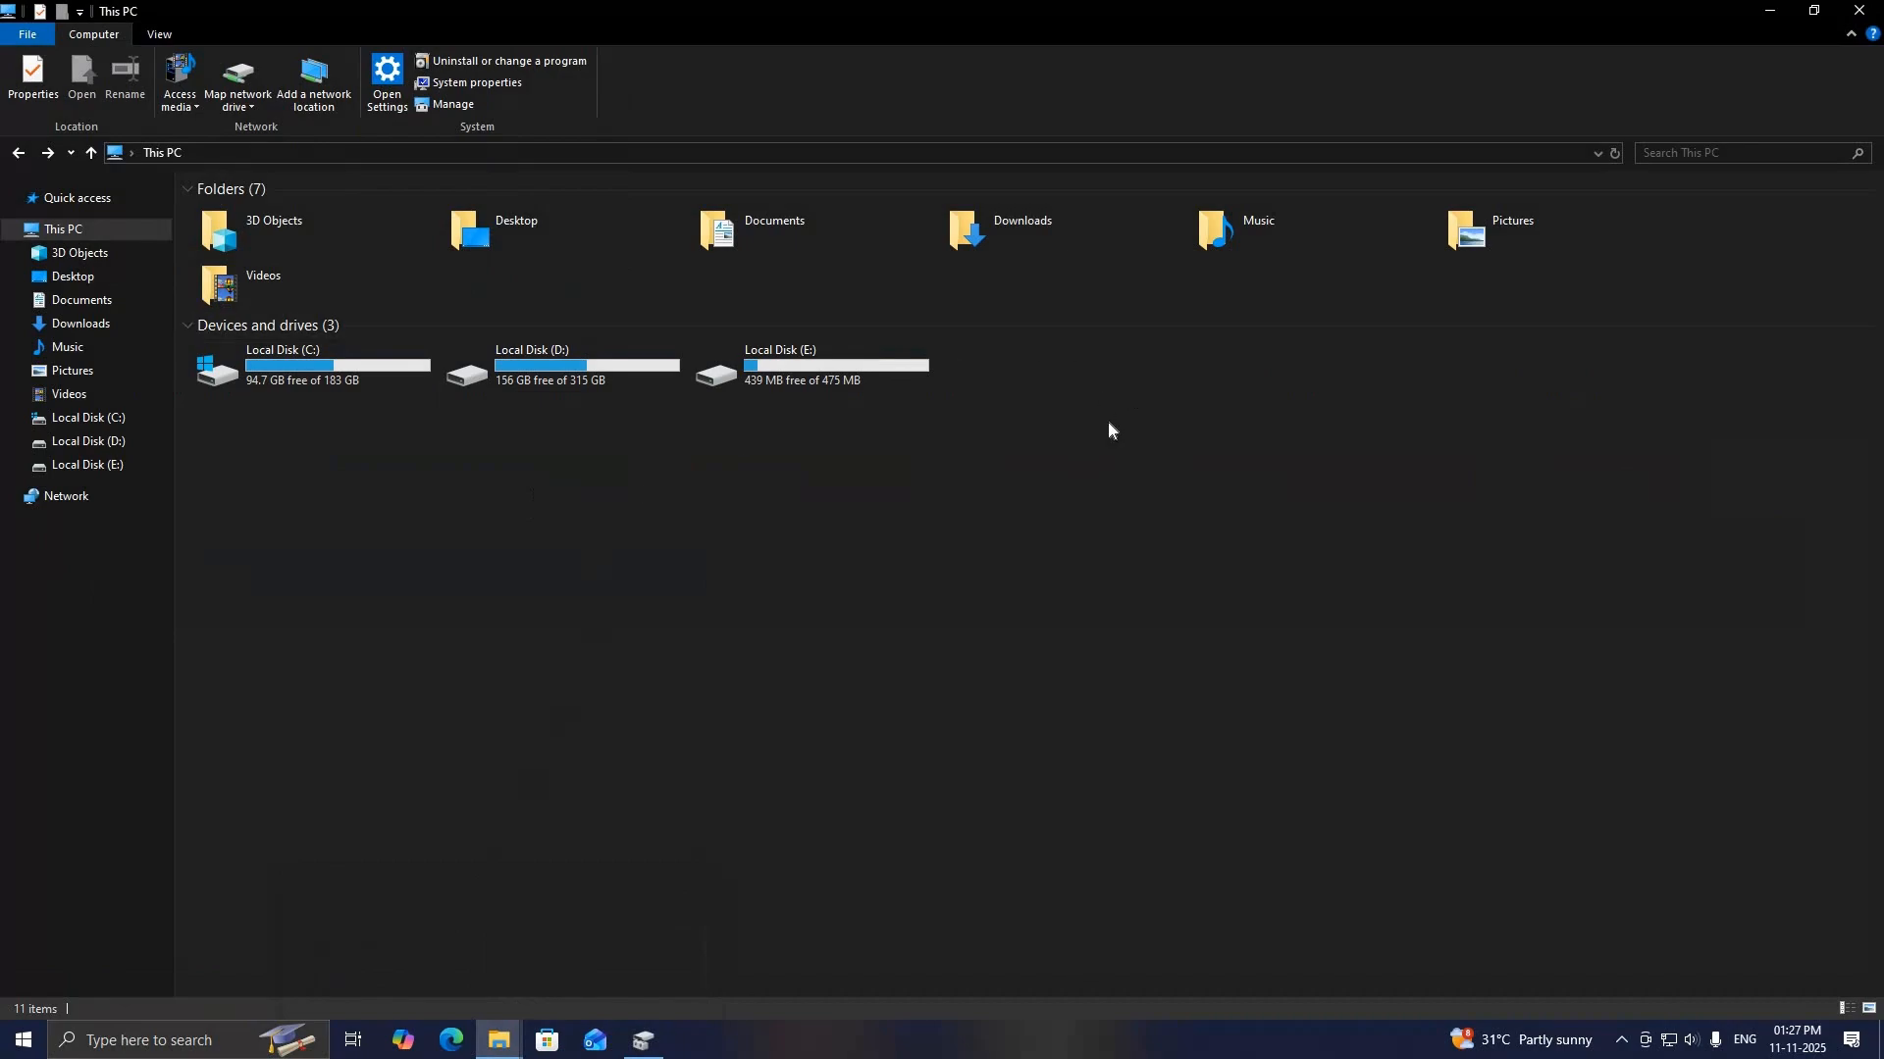
pyautogui.click(645, 1042)
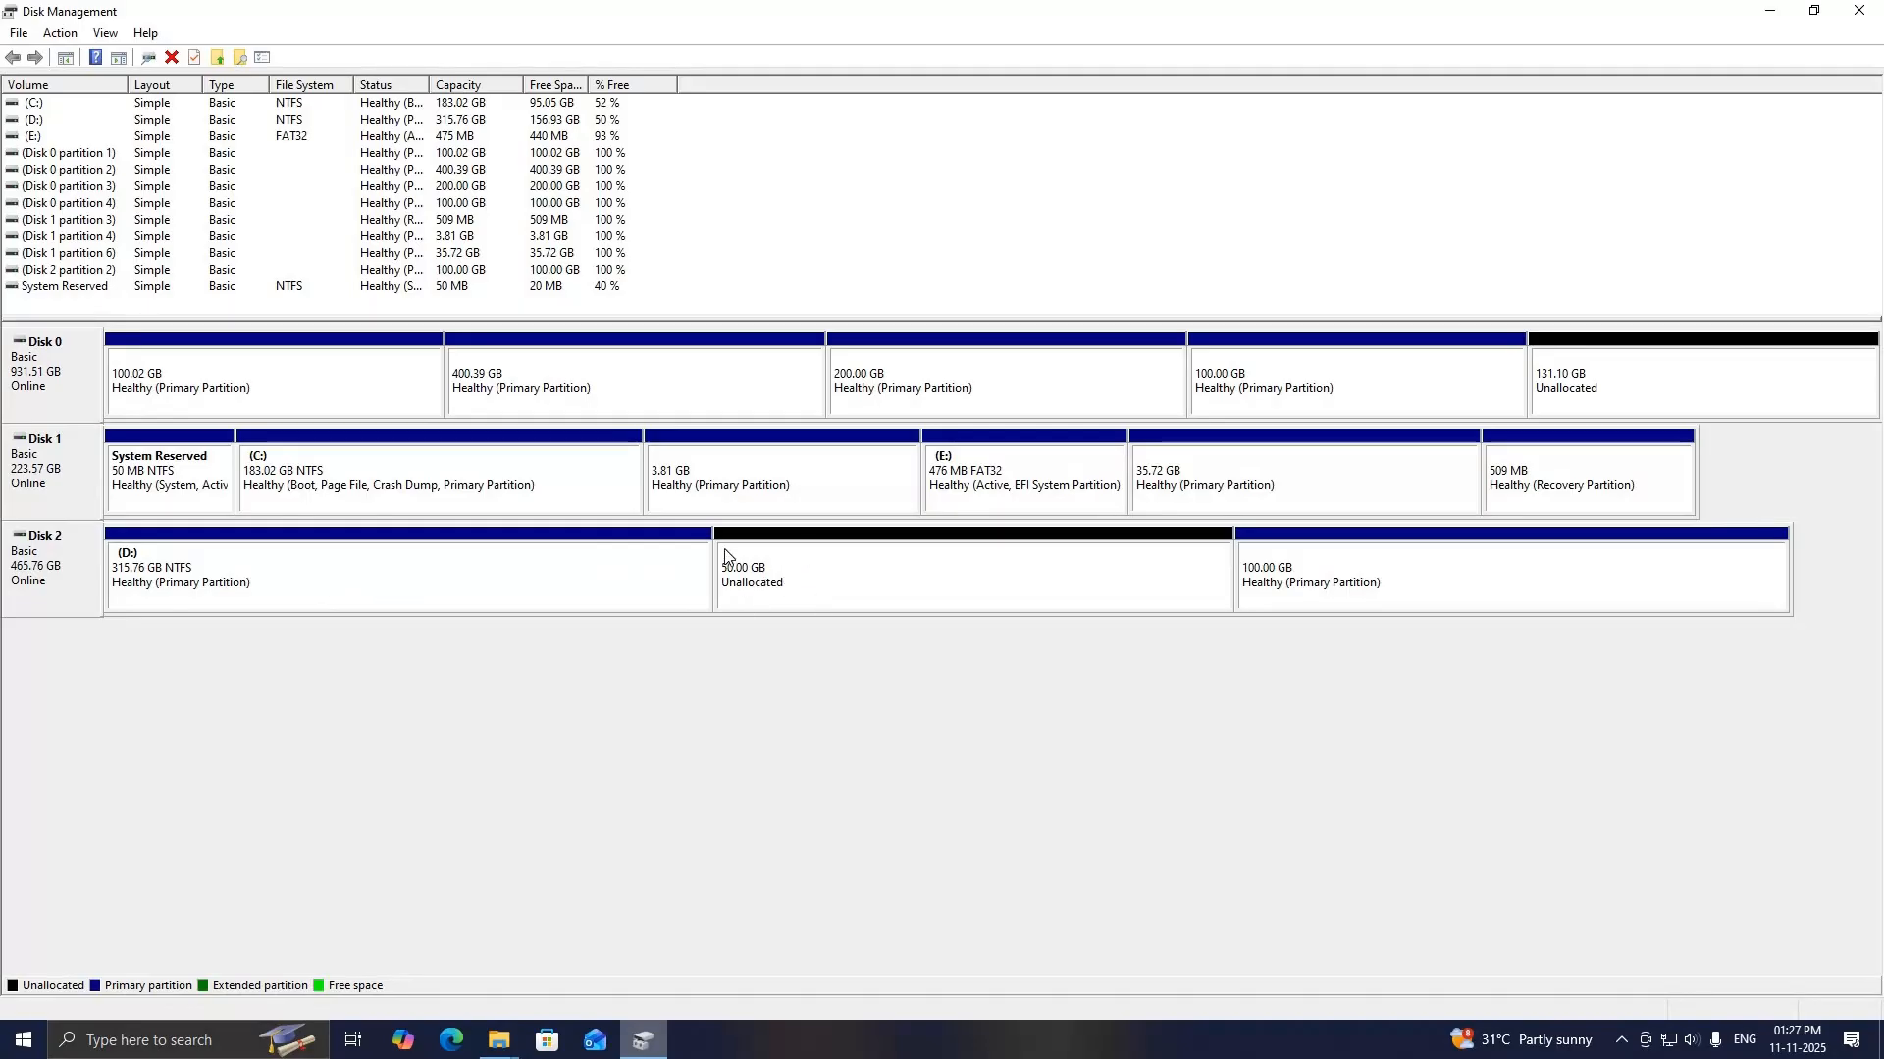
# Step: Extend the D: volume on Disk 2 by 51200 MB, using the adjacent unallocated space on the same disk
pyautogui.click(229, 588)
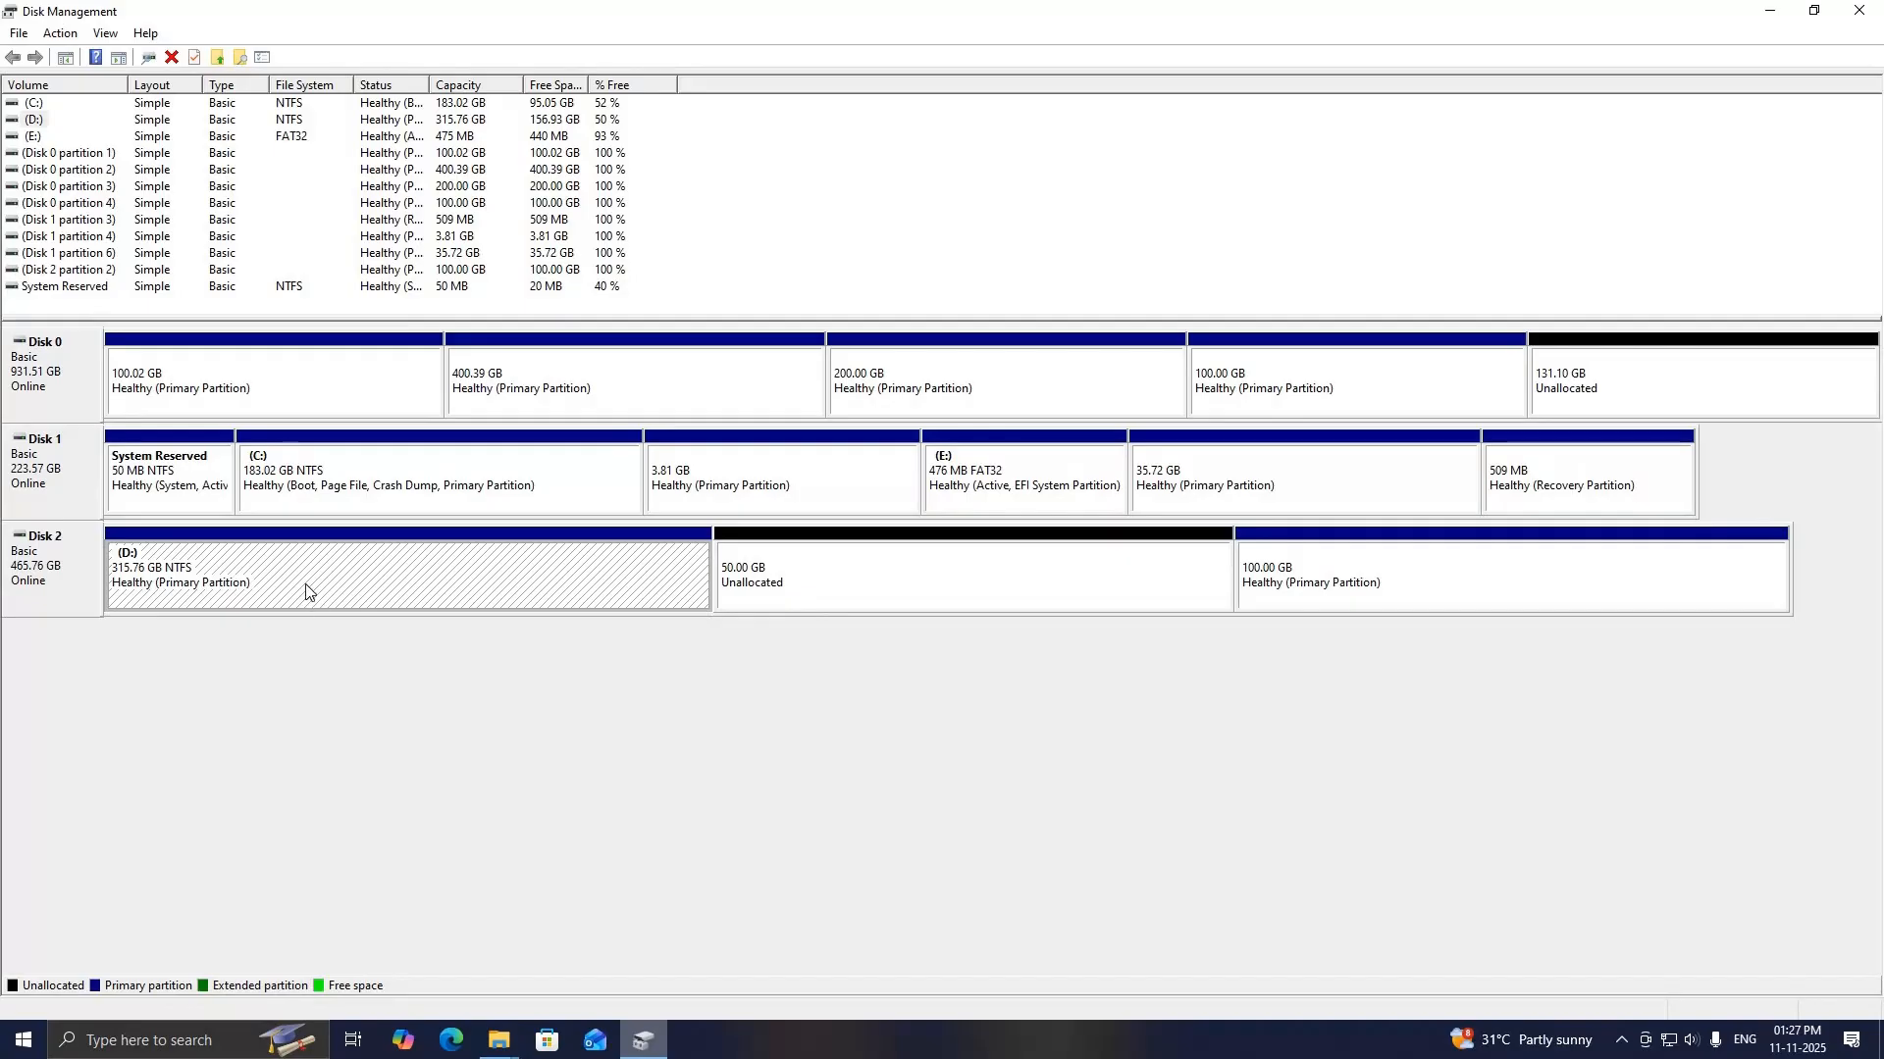
pyautogui.rightClick(420, 572)
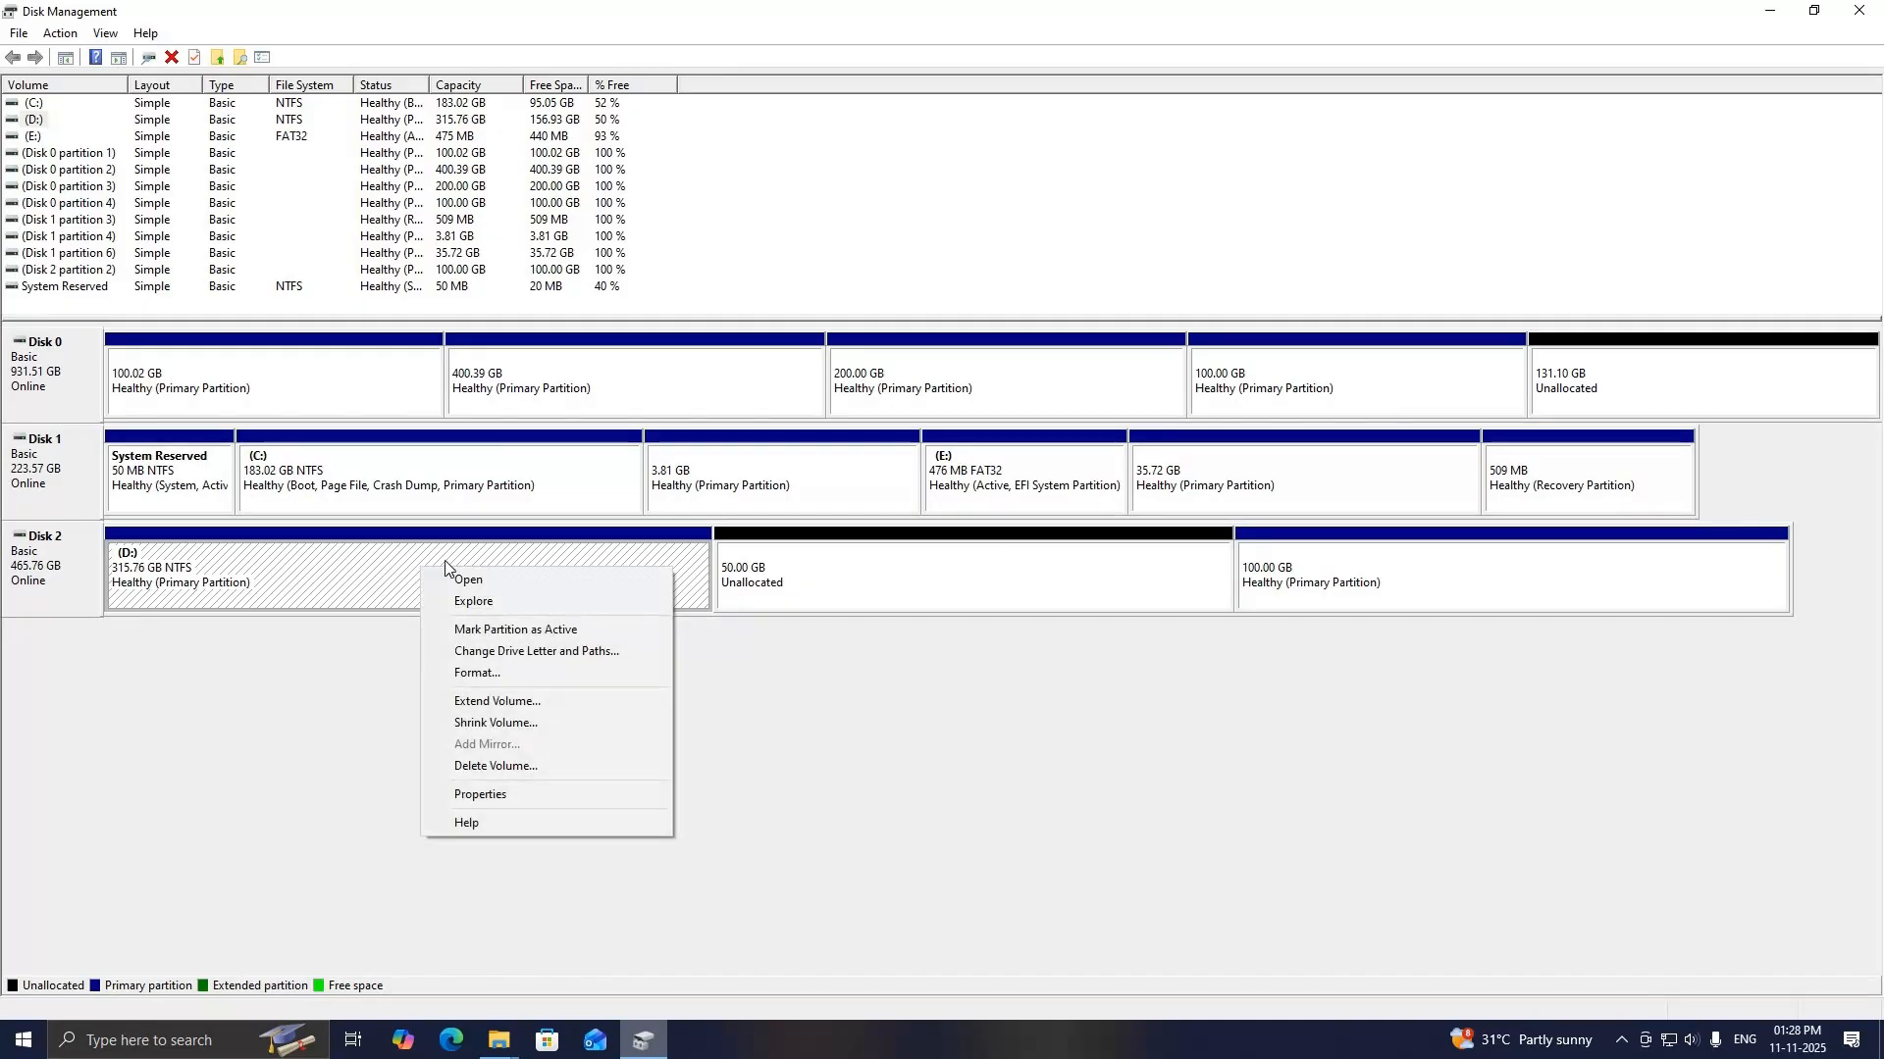
pyautogui.click(490, 702)
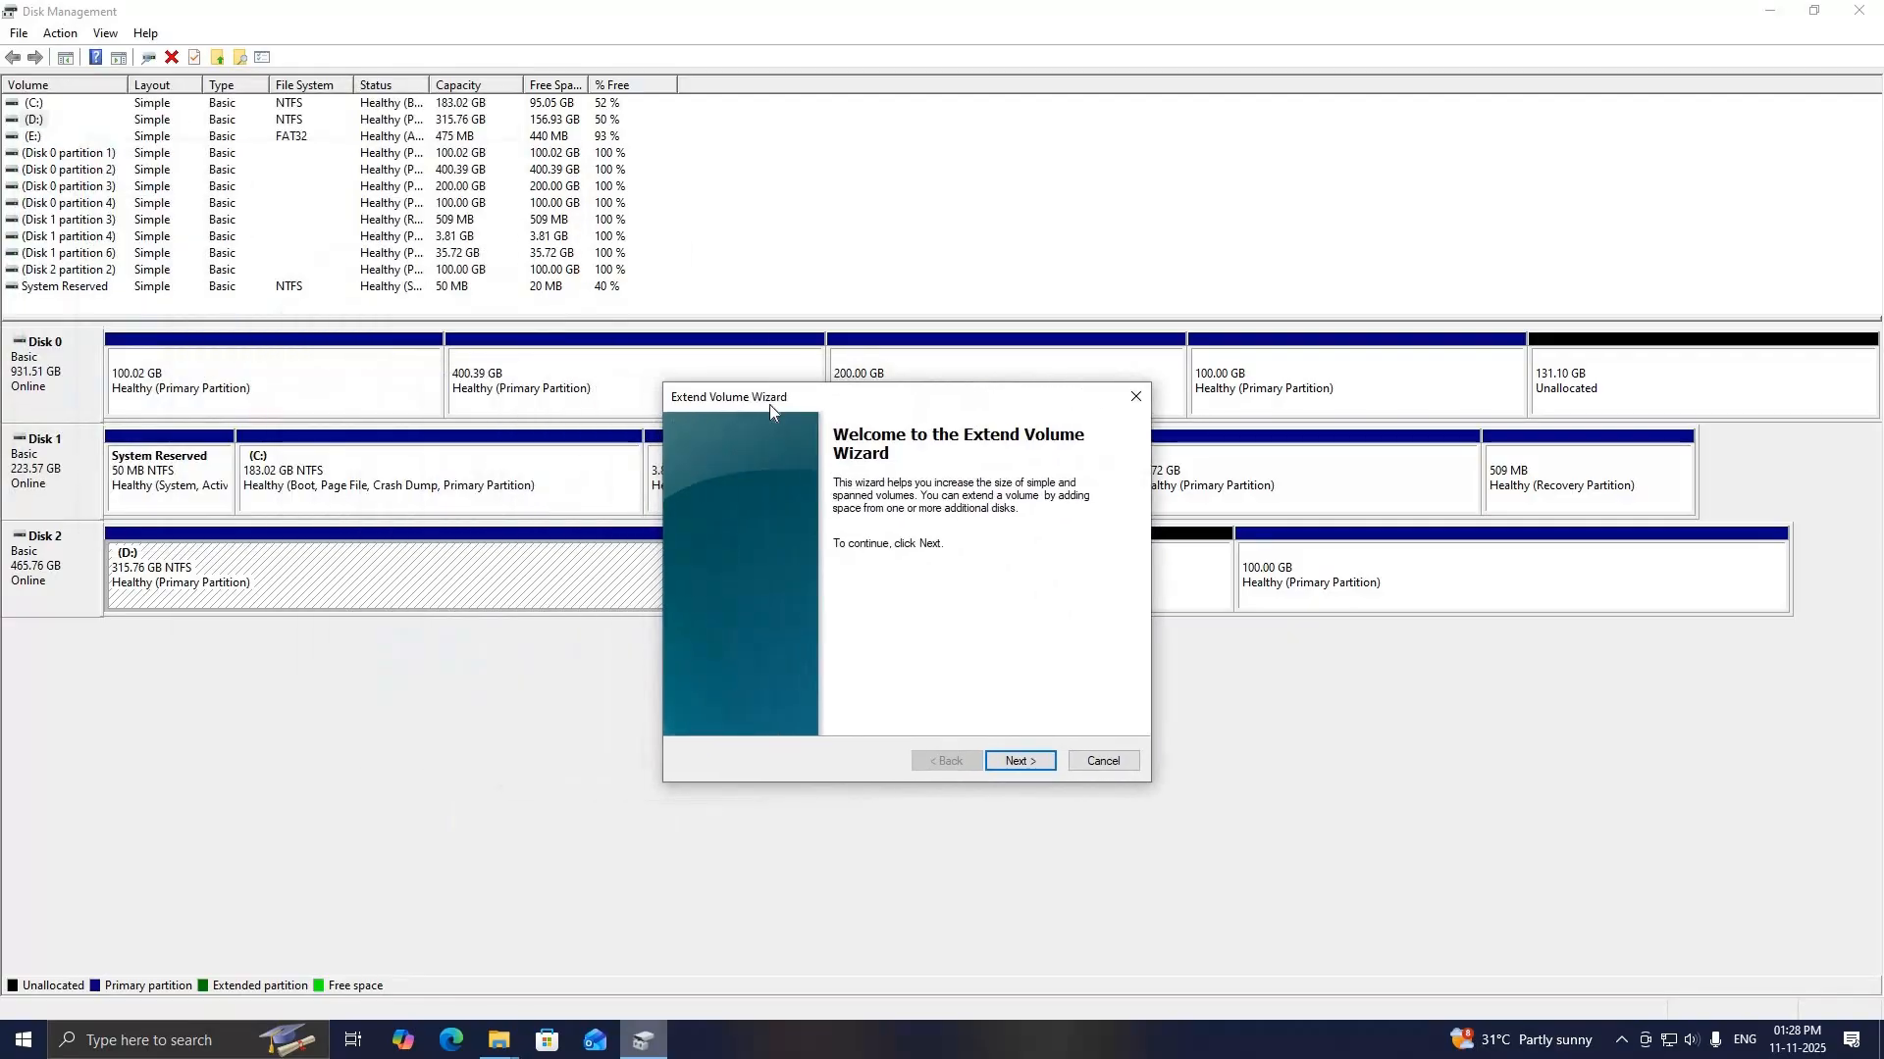
pyautogui.click(1021, 761)
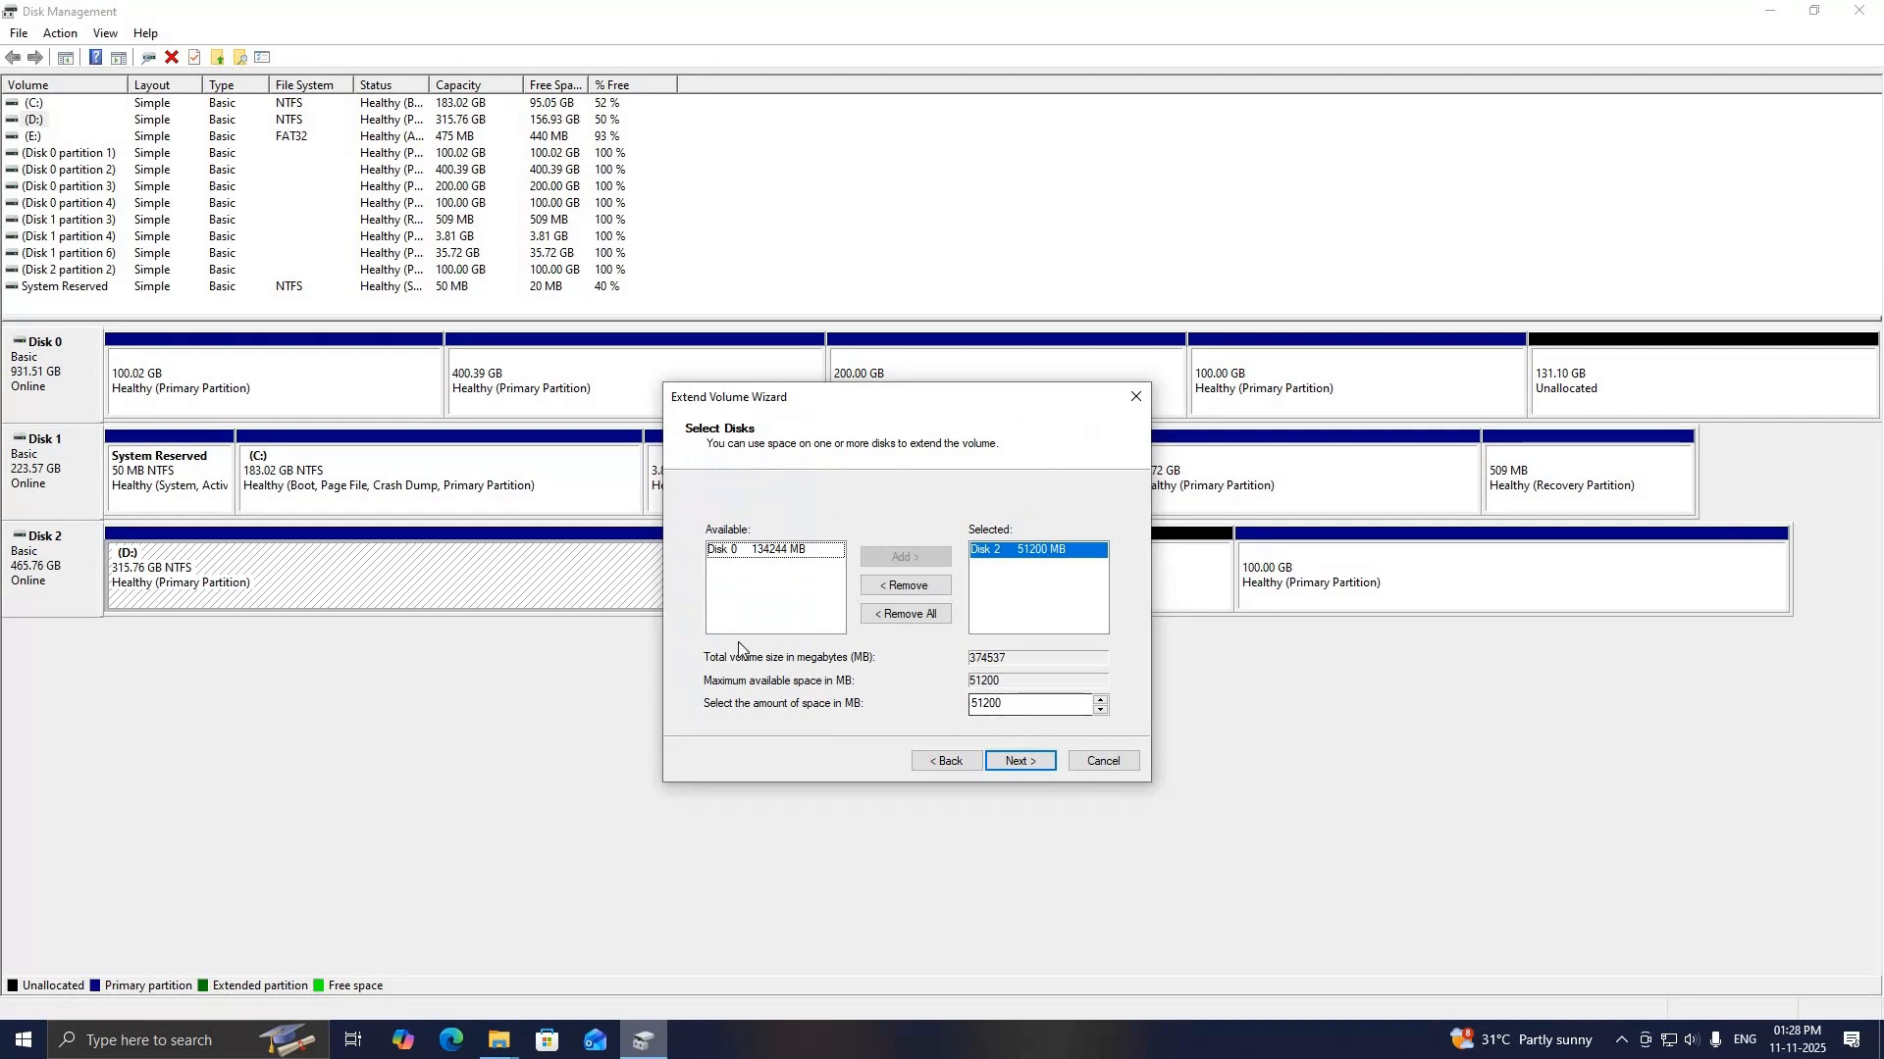
pyautogui.moveTo(1033, 702); pyautogui.dragTo(969, 703)
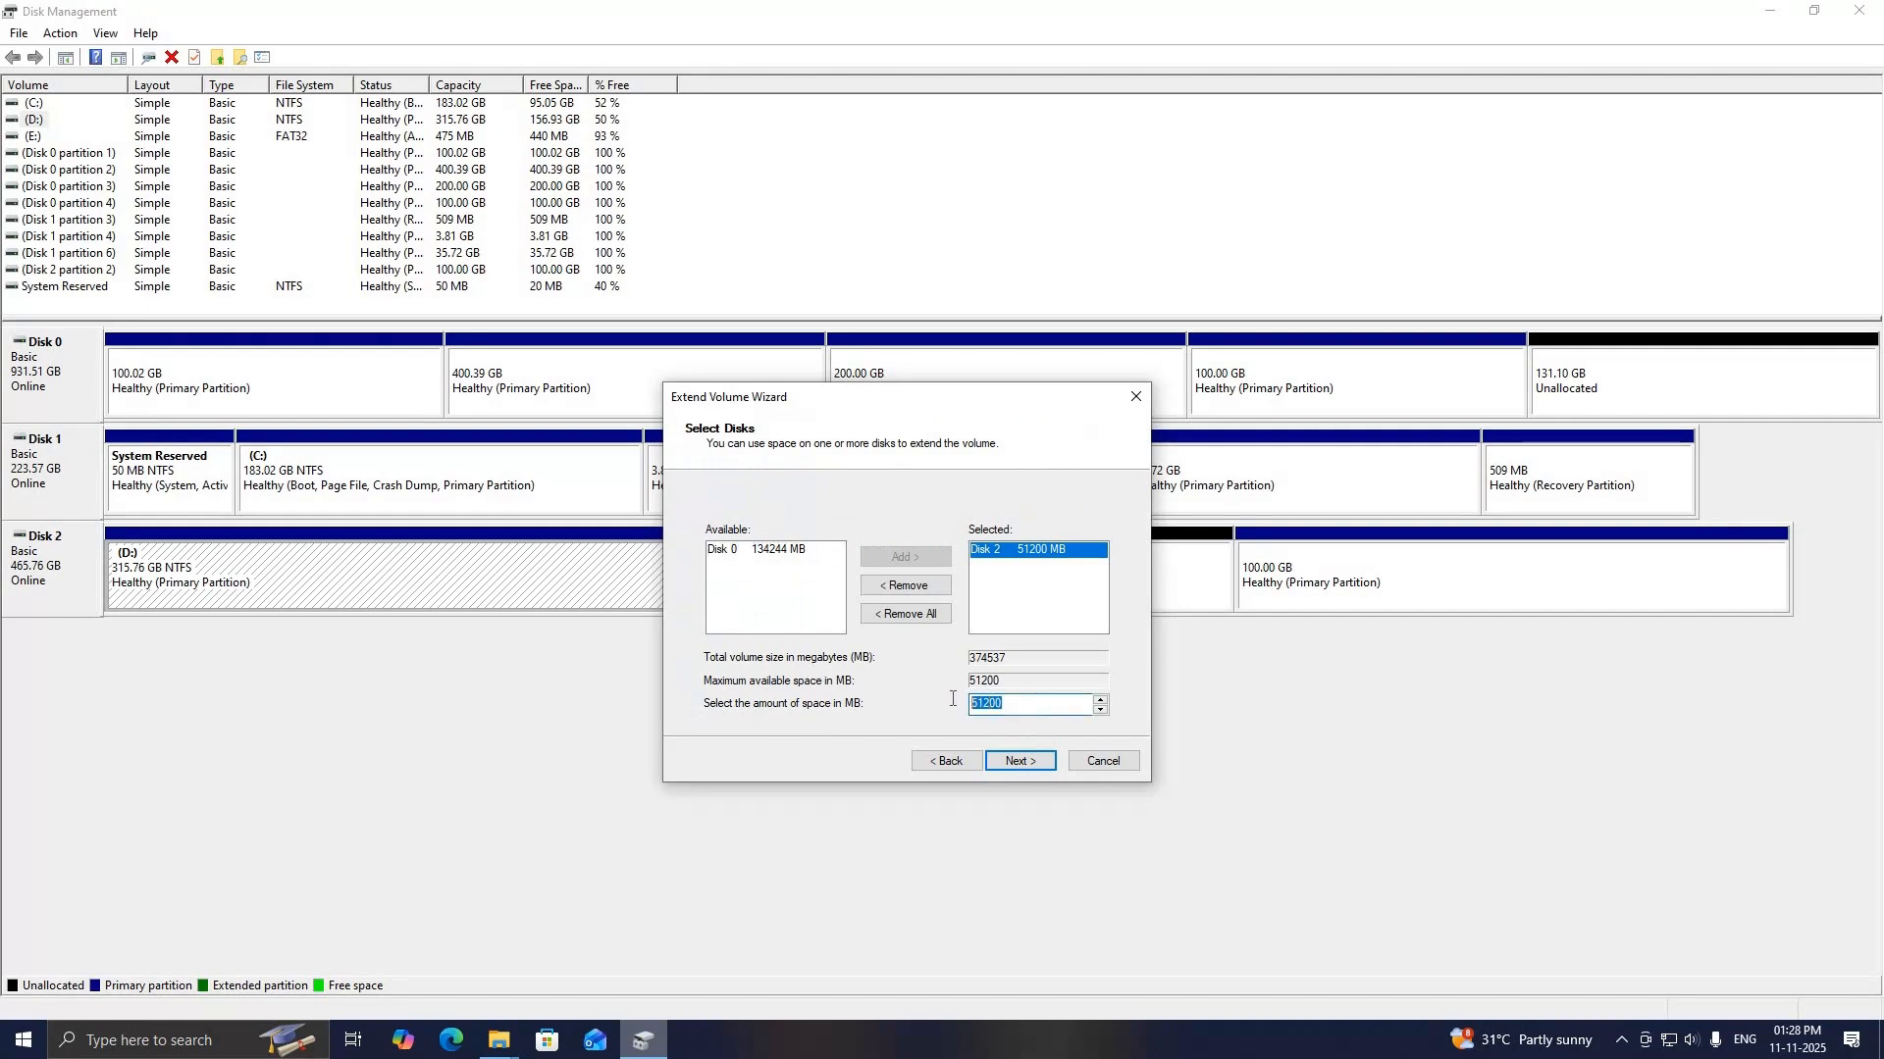
pyautogui.click(1007, 705)
pyautogui.click(1014, 764)
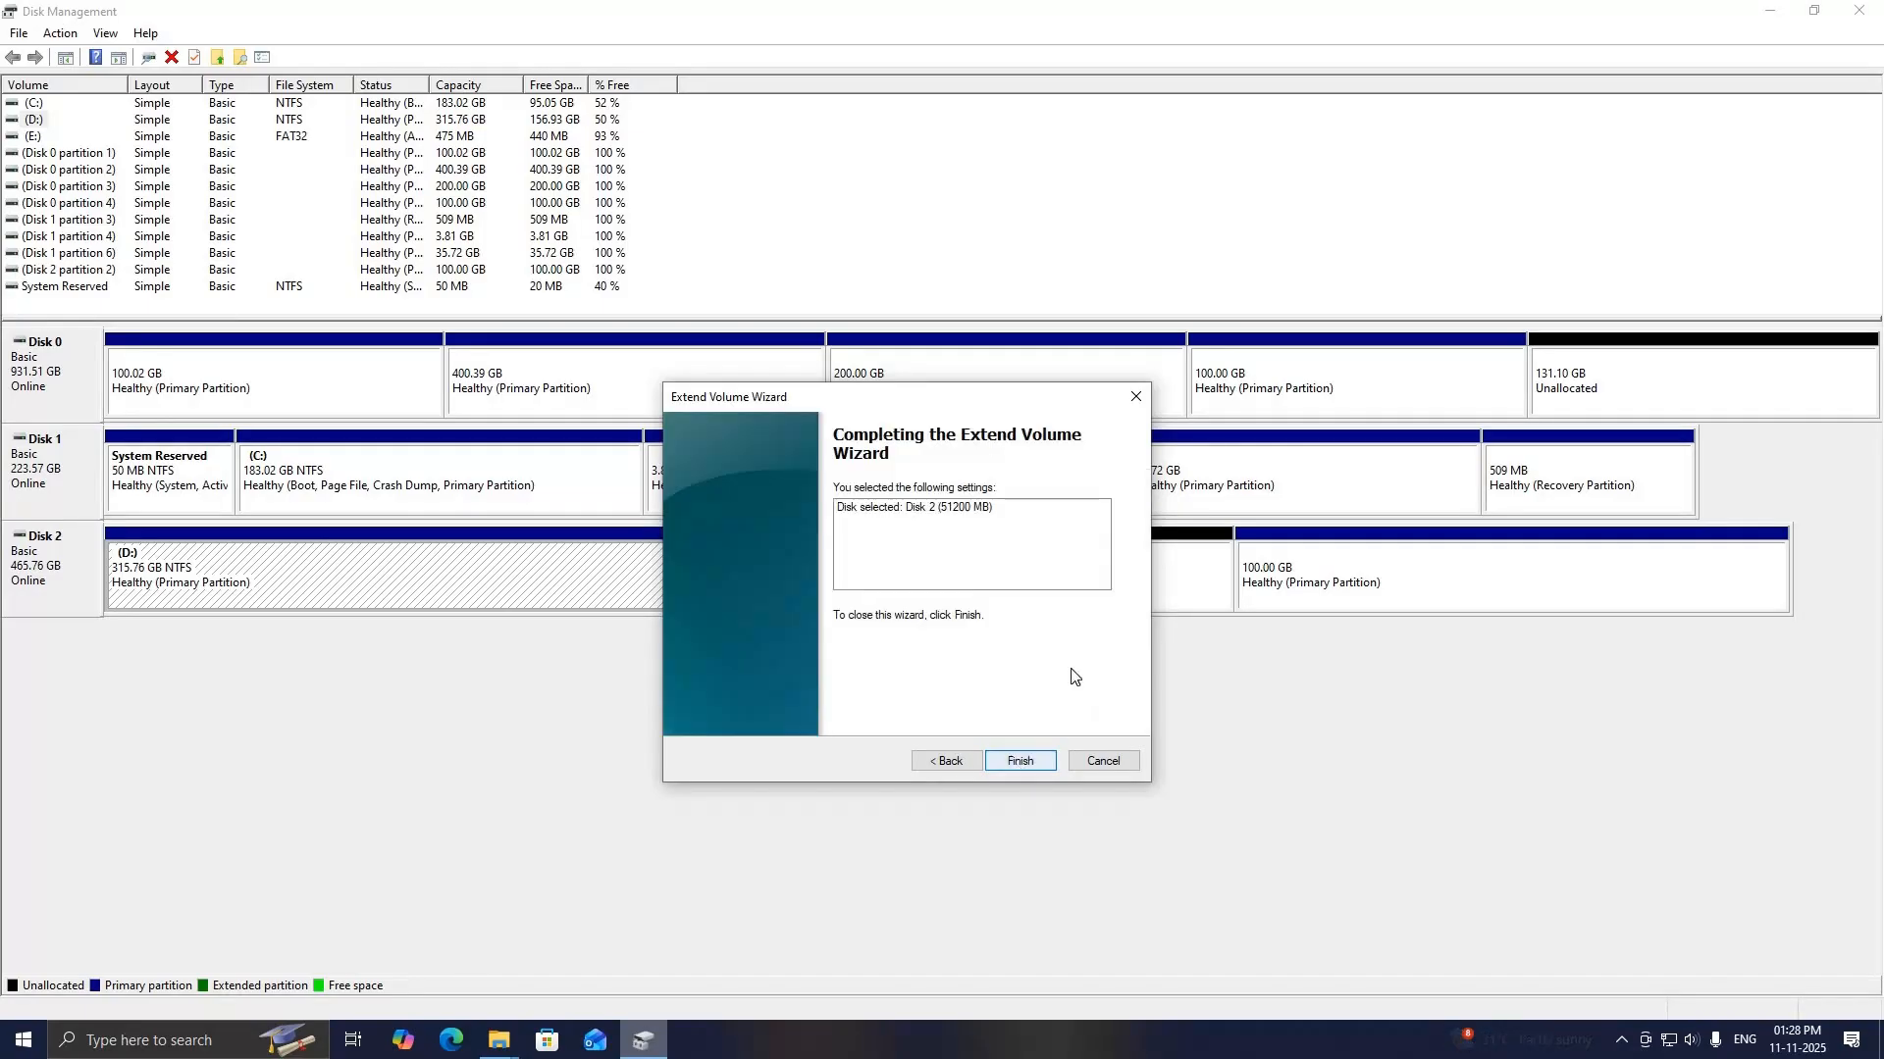
pyautogui.click(1020, 762)
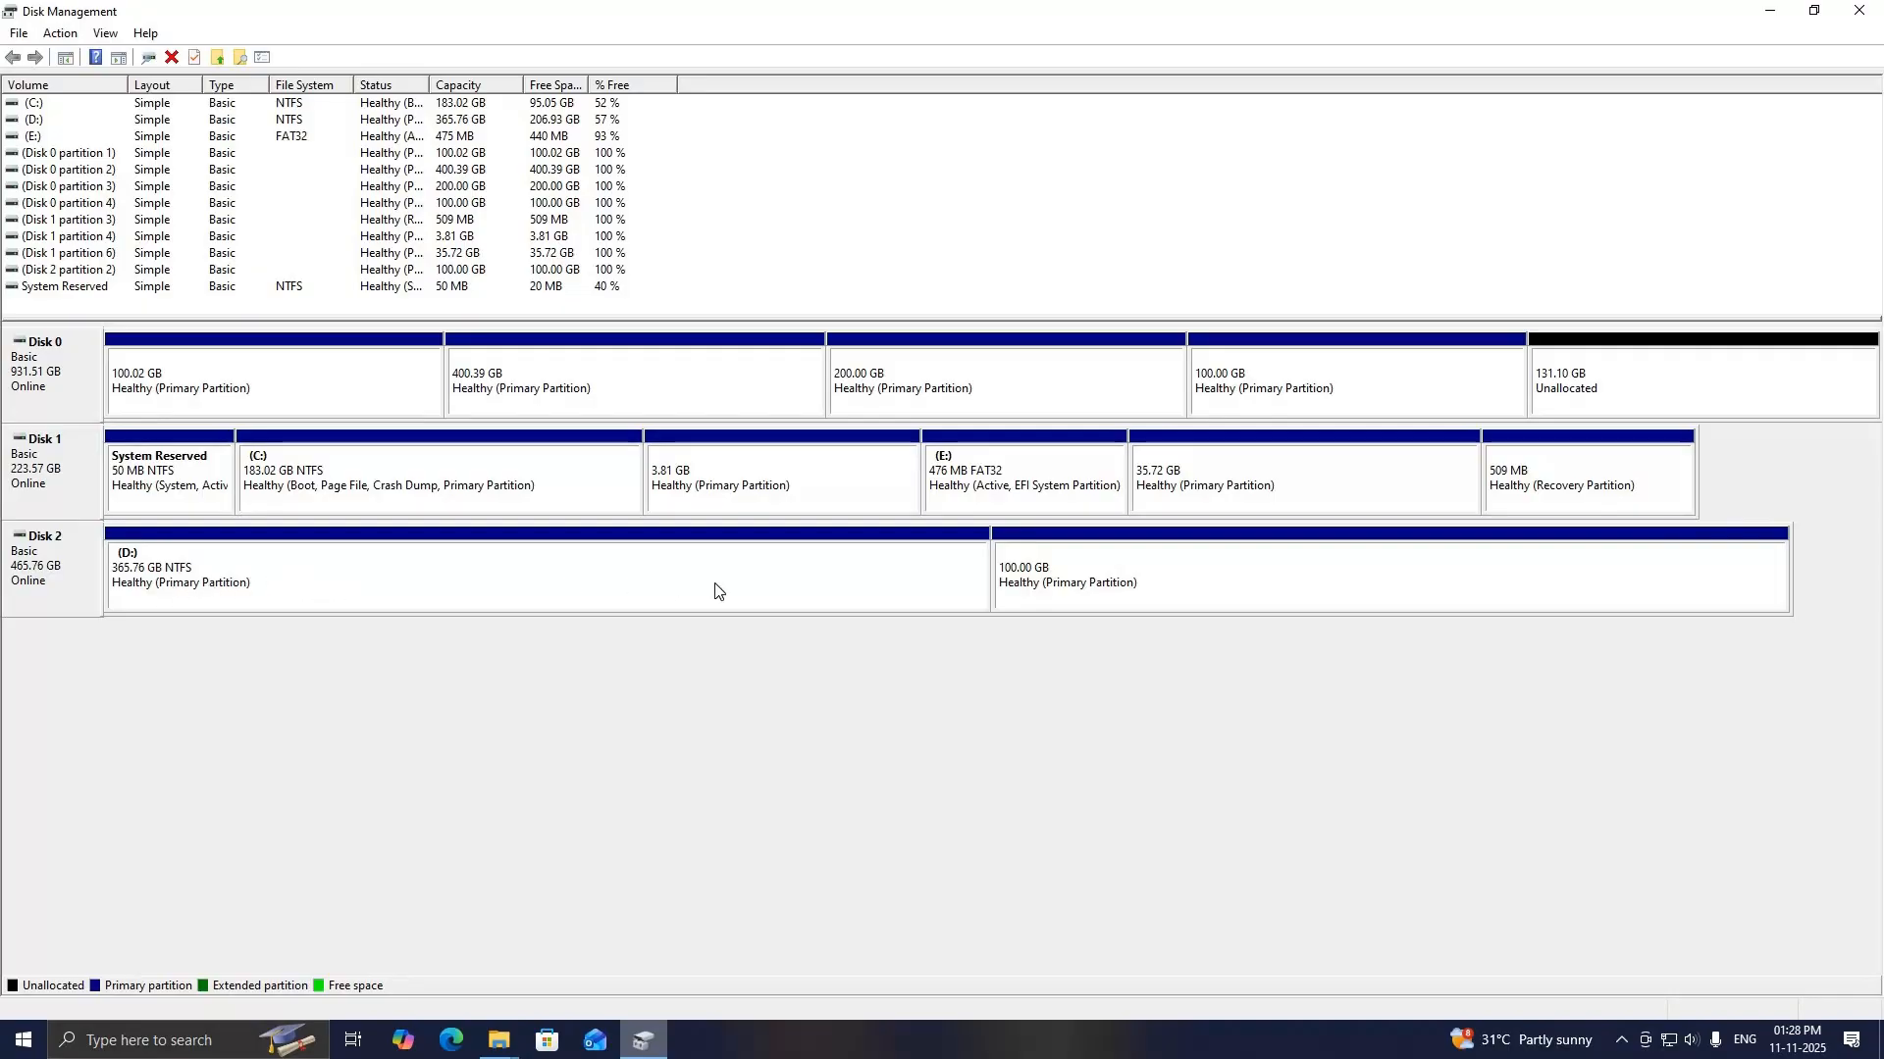
# Step: Switch to This PC in File Explorer, refresh it to check Local Disk (D:)'s capacity after the extension, and return to Disk Management
pyautogui.click(500, 1043)
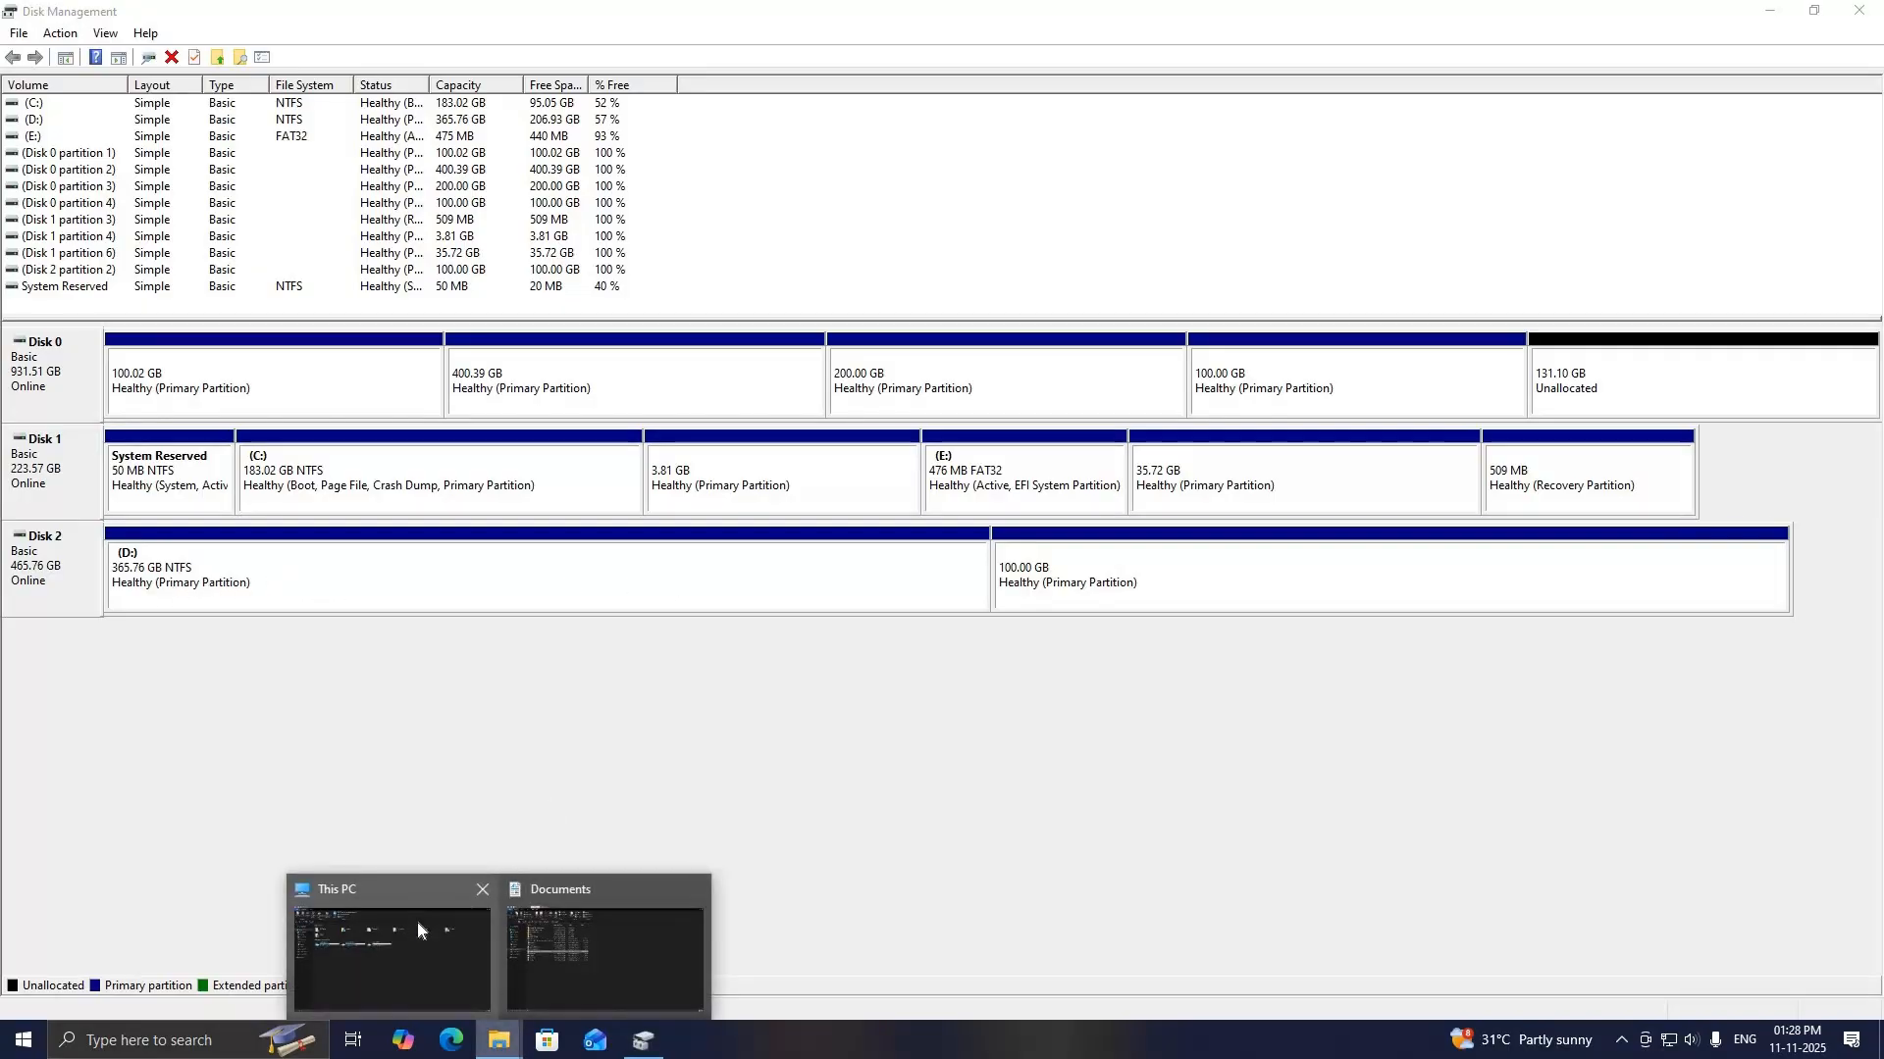
pyautogui.click(416, 920)
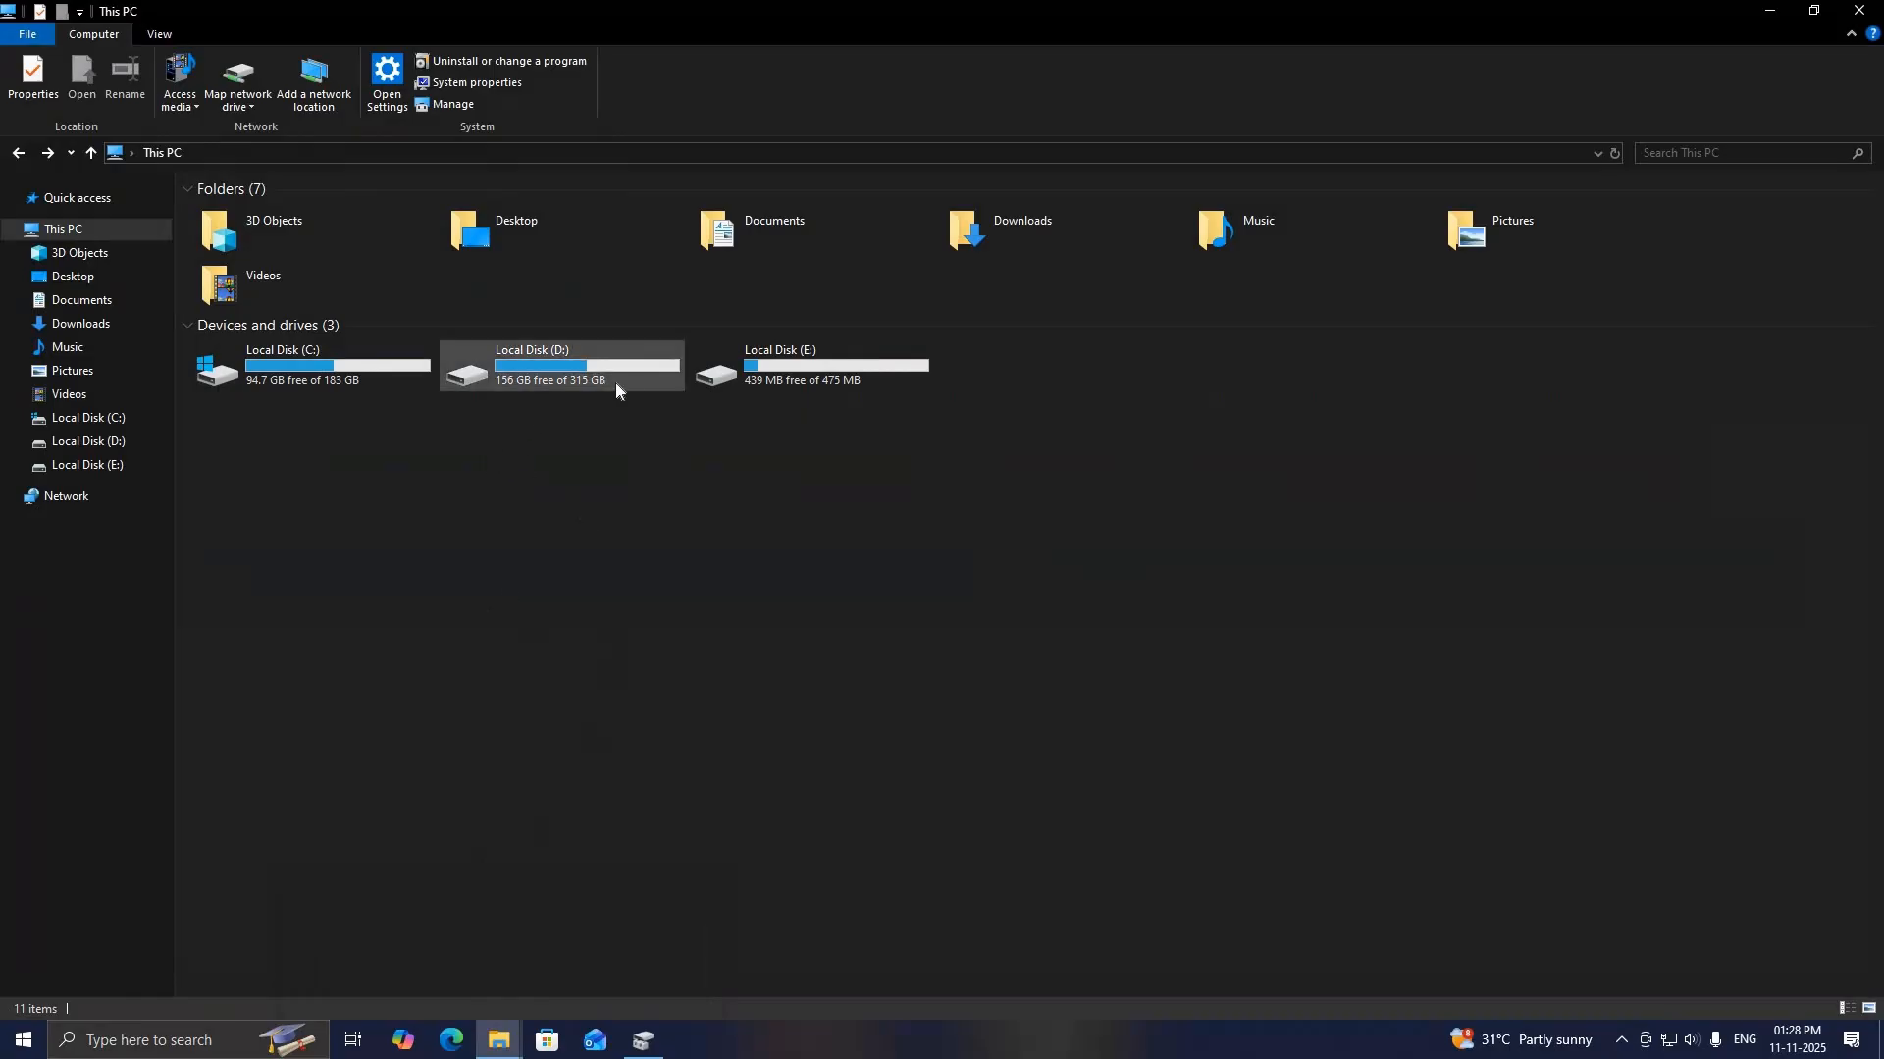
pyautogui.moveTo(590, 386)
pyautogui.rightClick(643, 538)
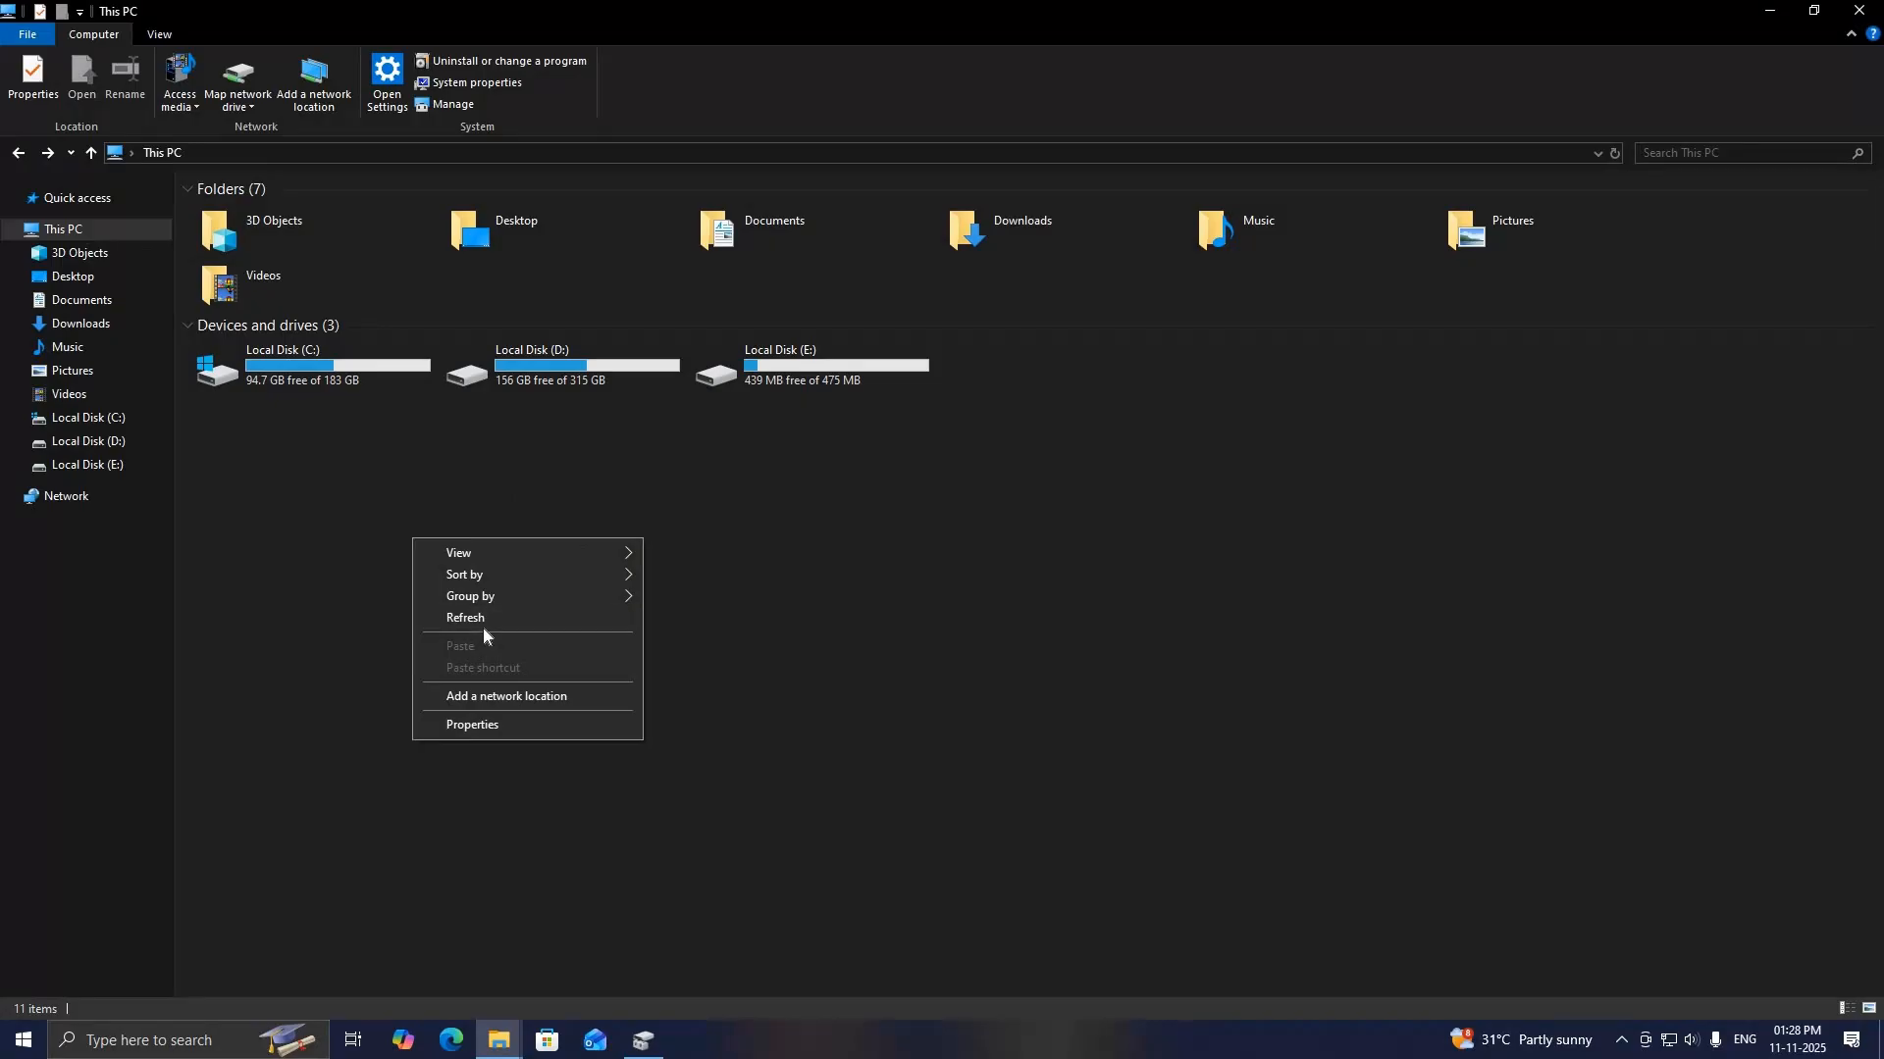
pyautogui.click(586, 435)
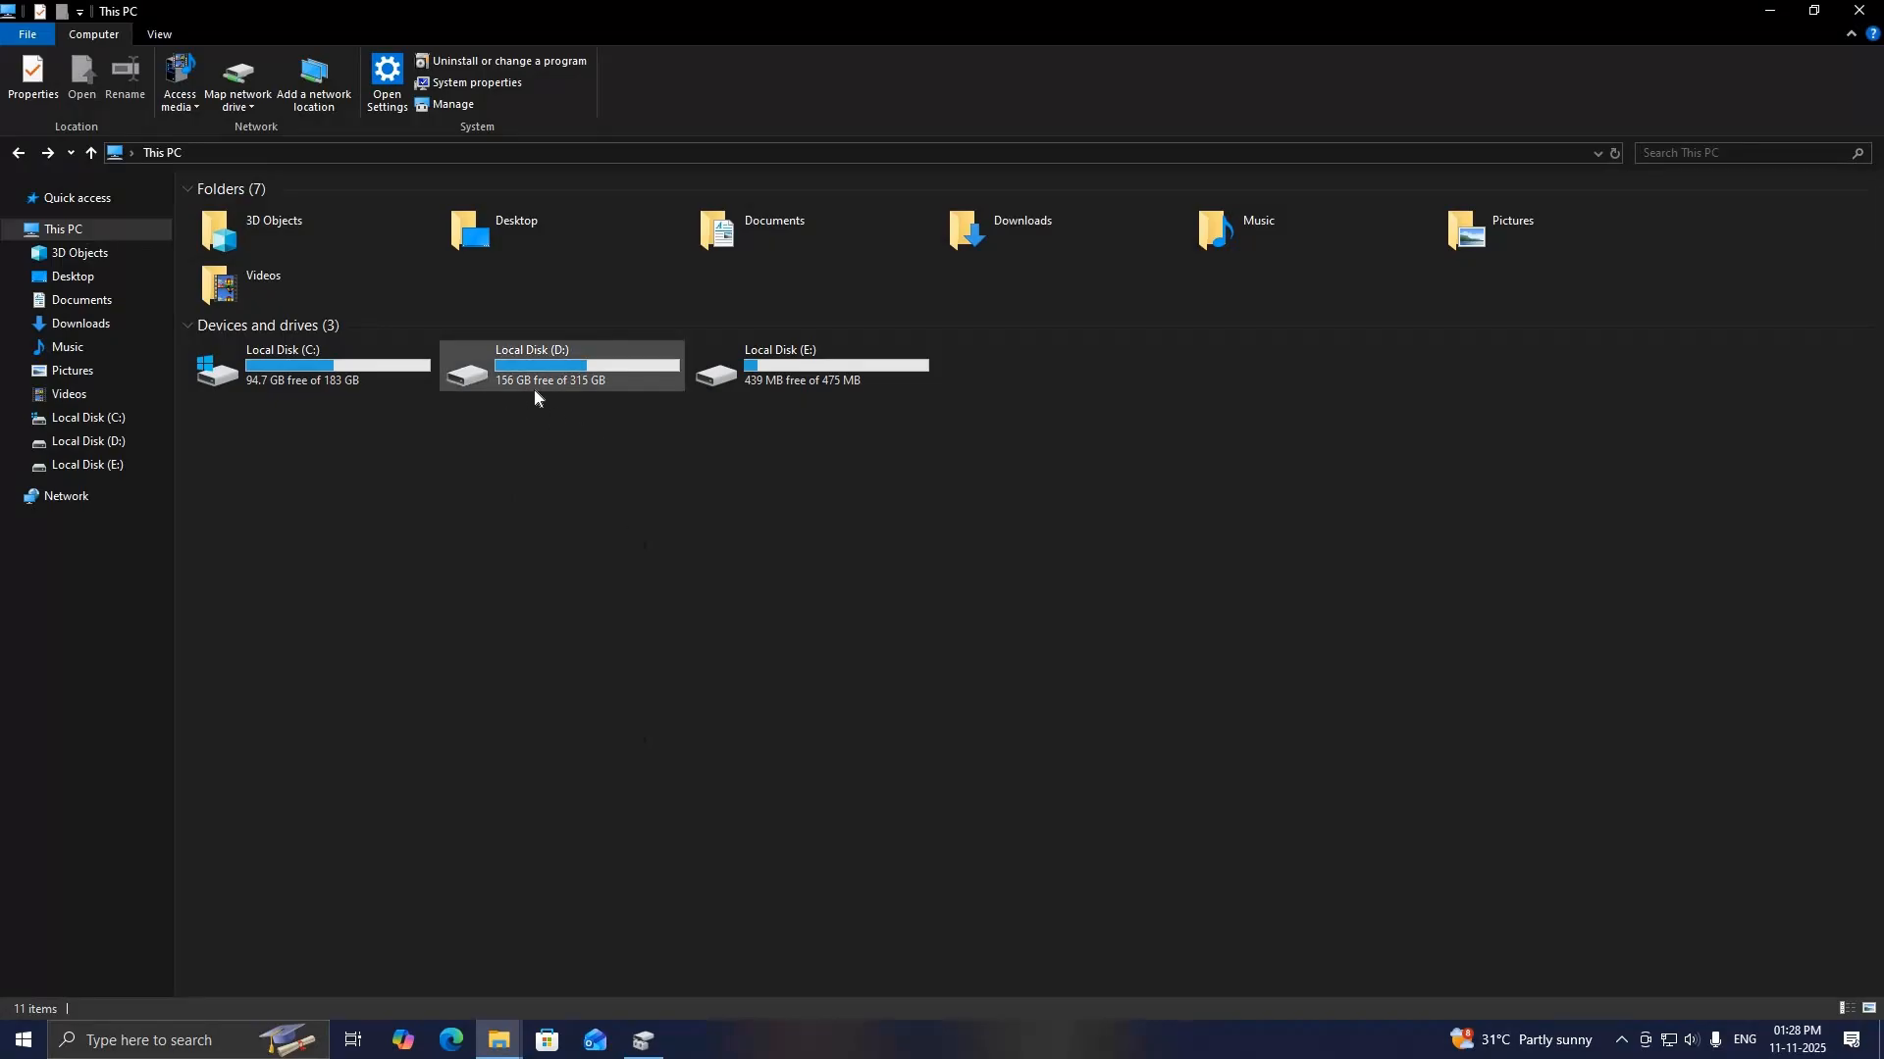
pyautogui.rightClick(482, 581)
pyautogui.click(318, 660)
pyautogui.moveTo(579, 385)
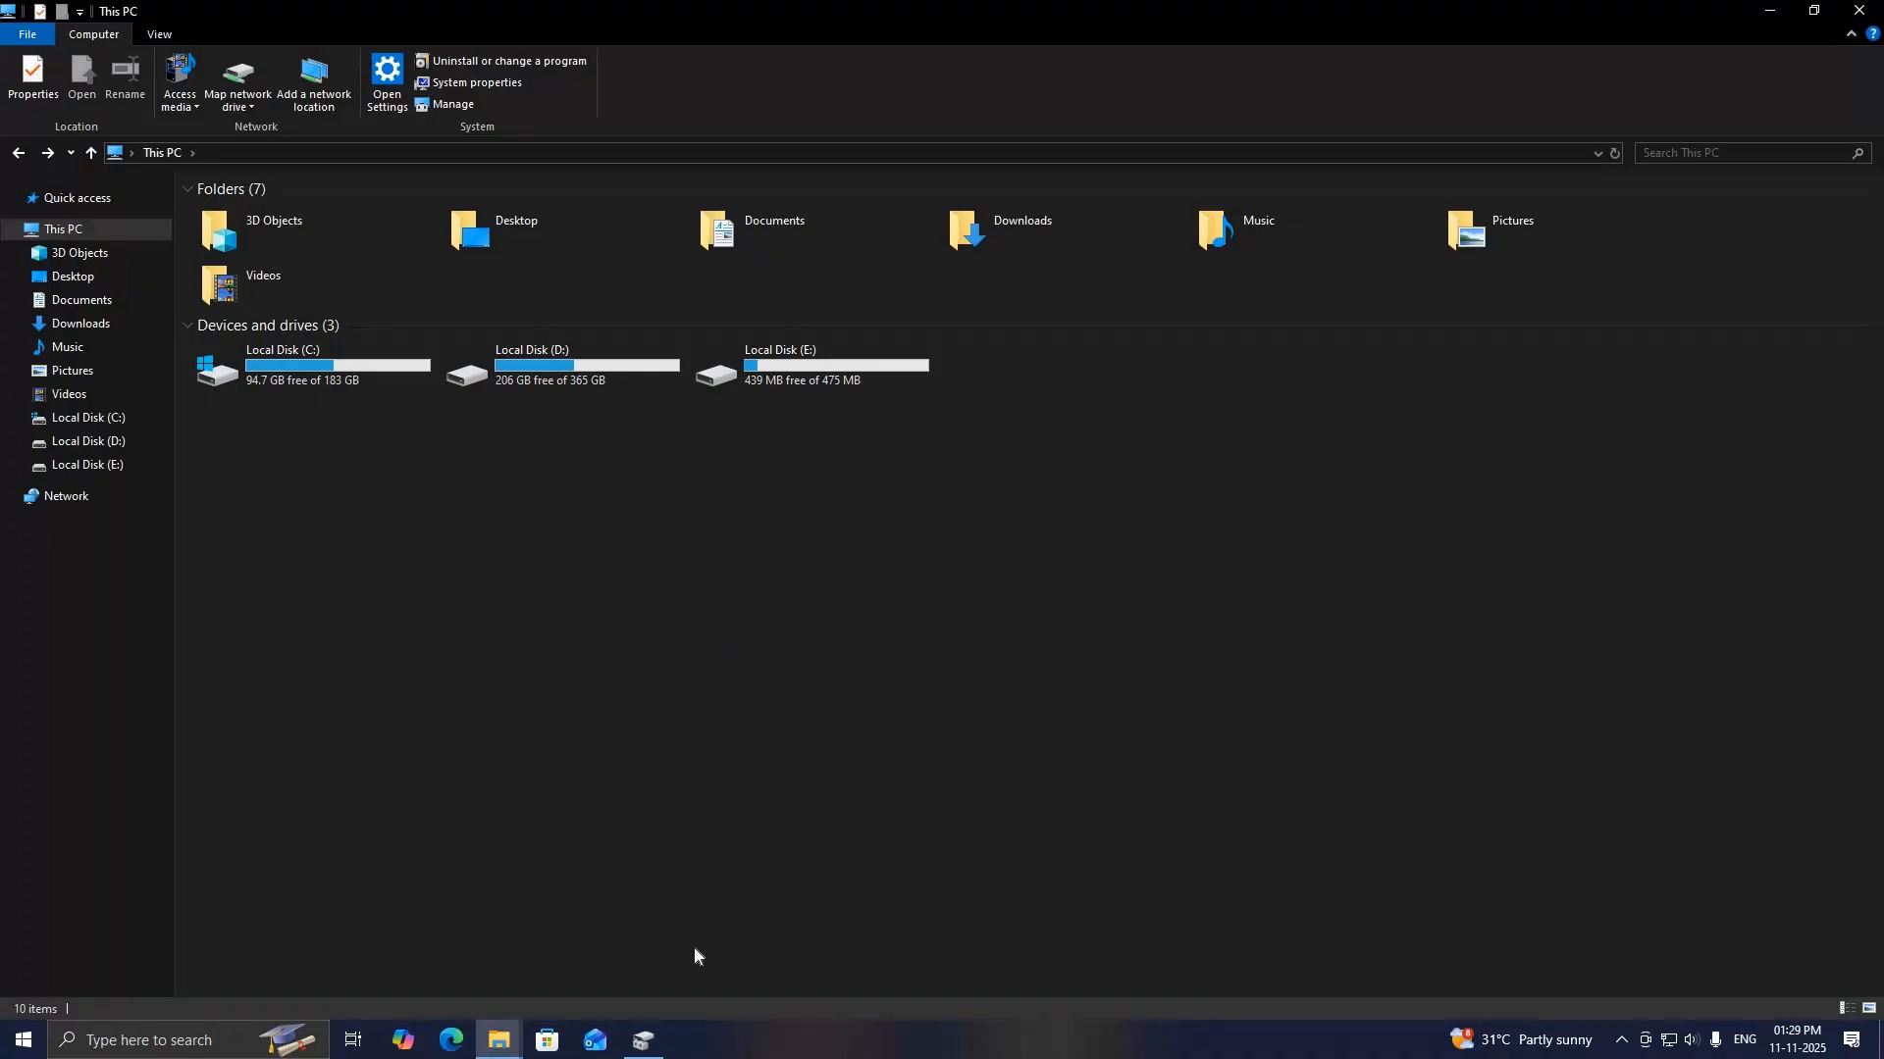
pyautogui.click(648, 1048)
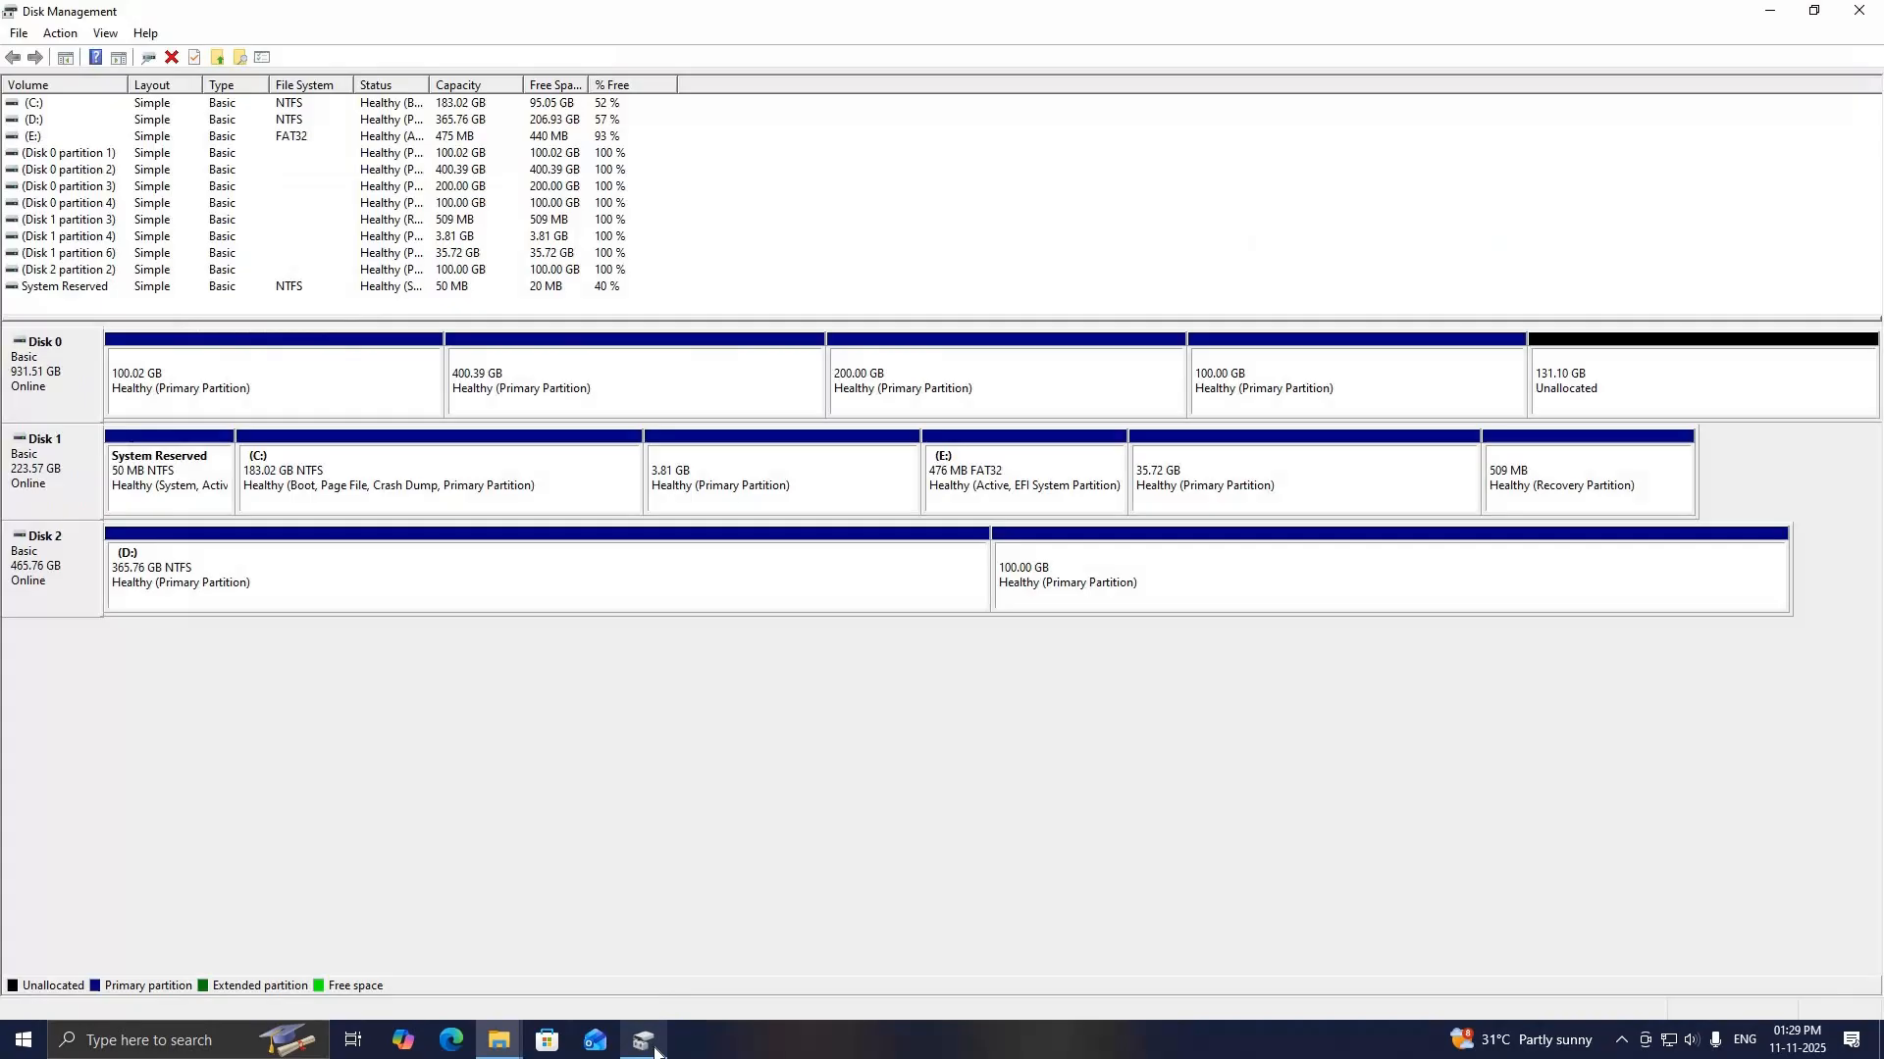
# Step: Shrink the D: volume on Disk 2 by 51200 MB
pyautogui.click(514, 570)
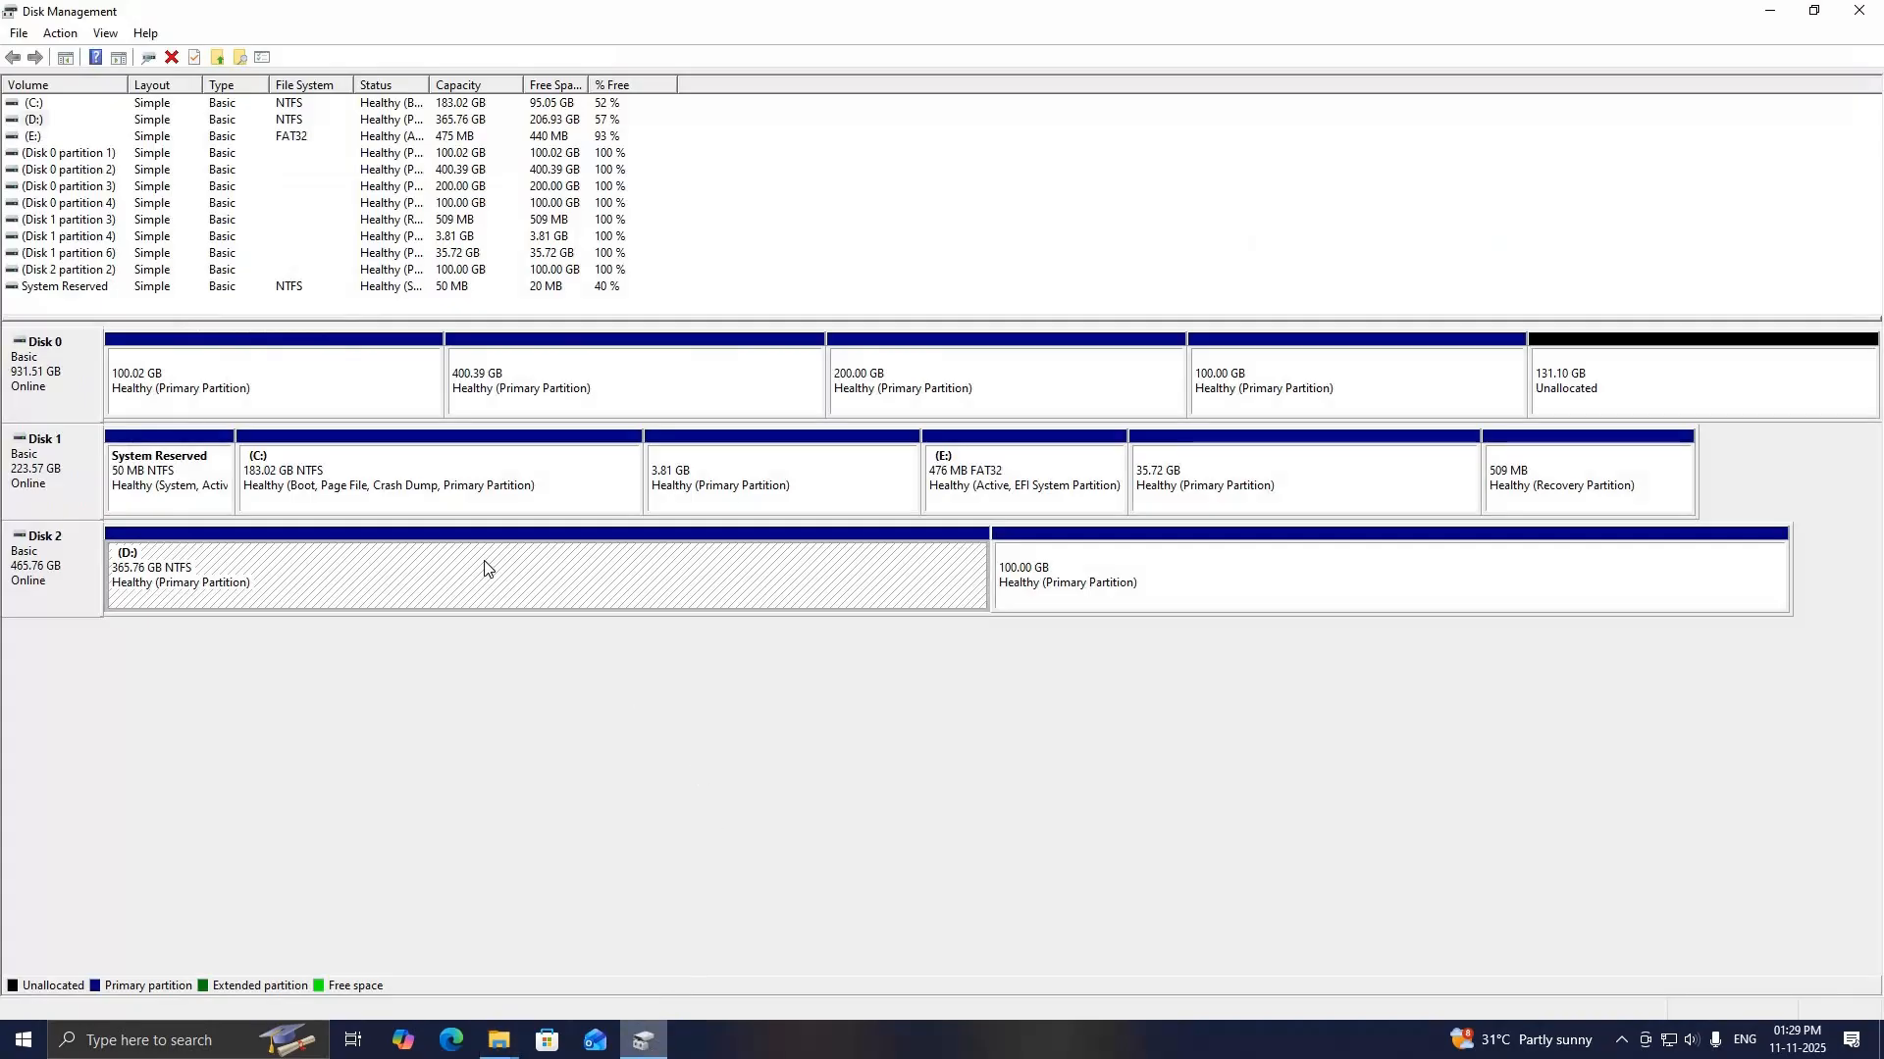
pyautogui.rightClick(485, 567)
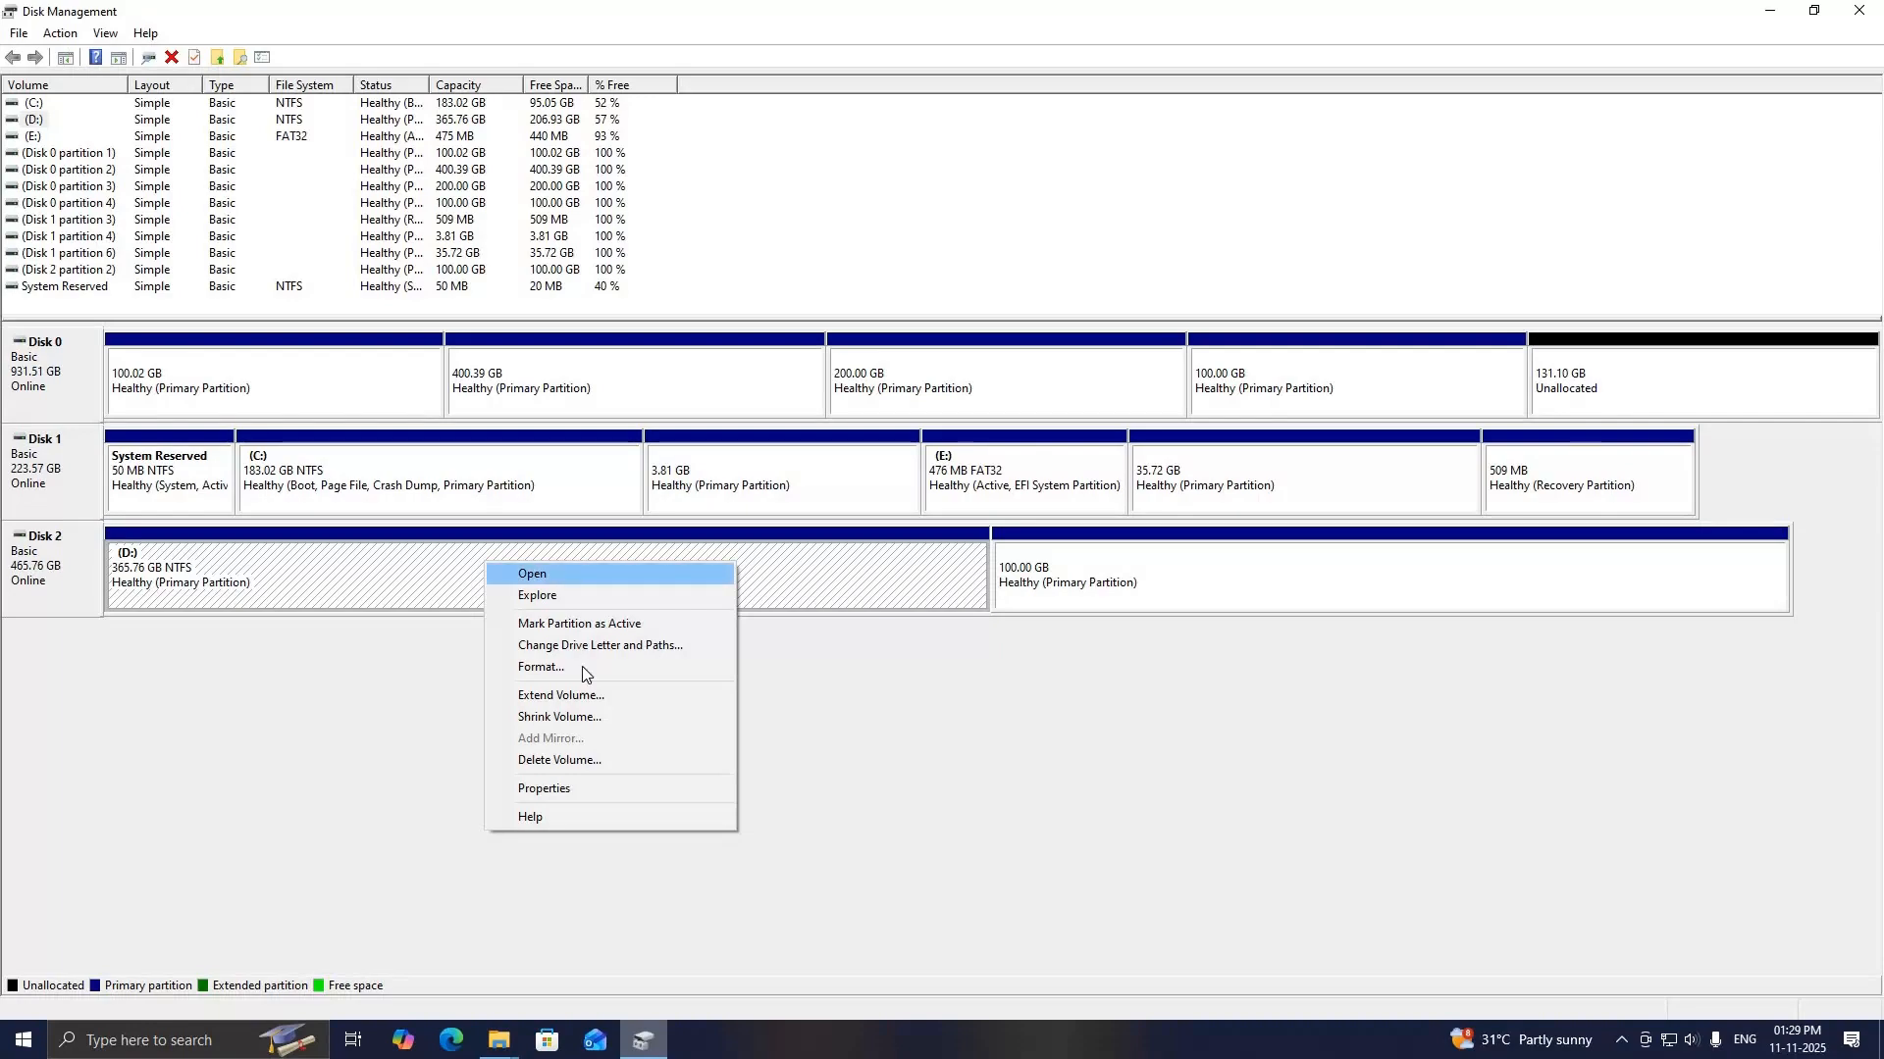
pyautogui.click(569, 718)
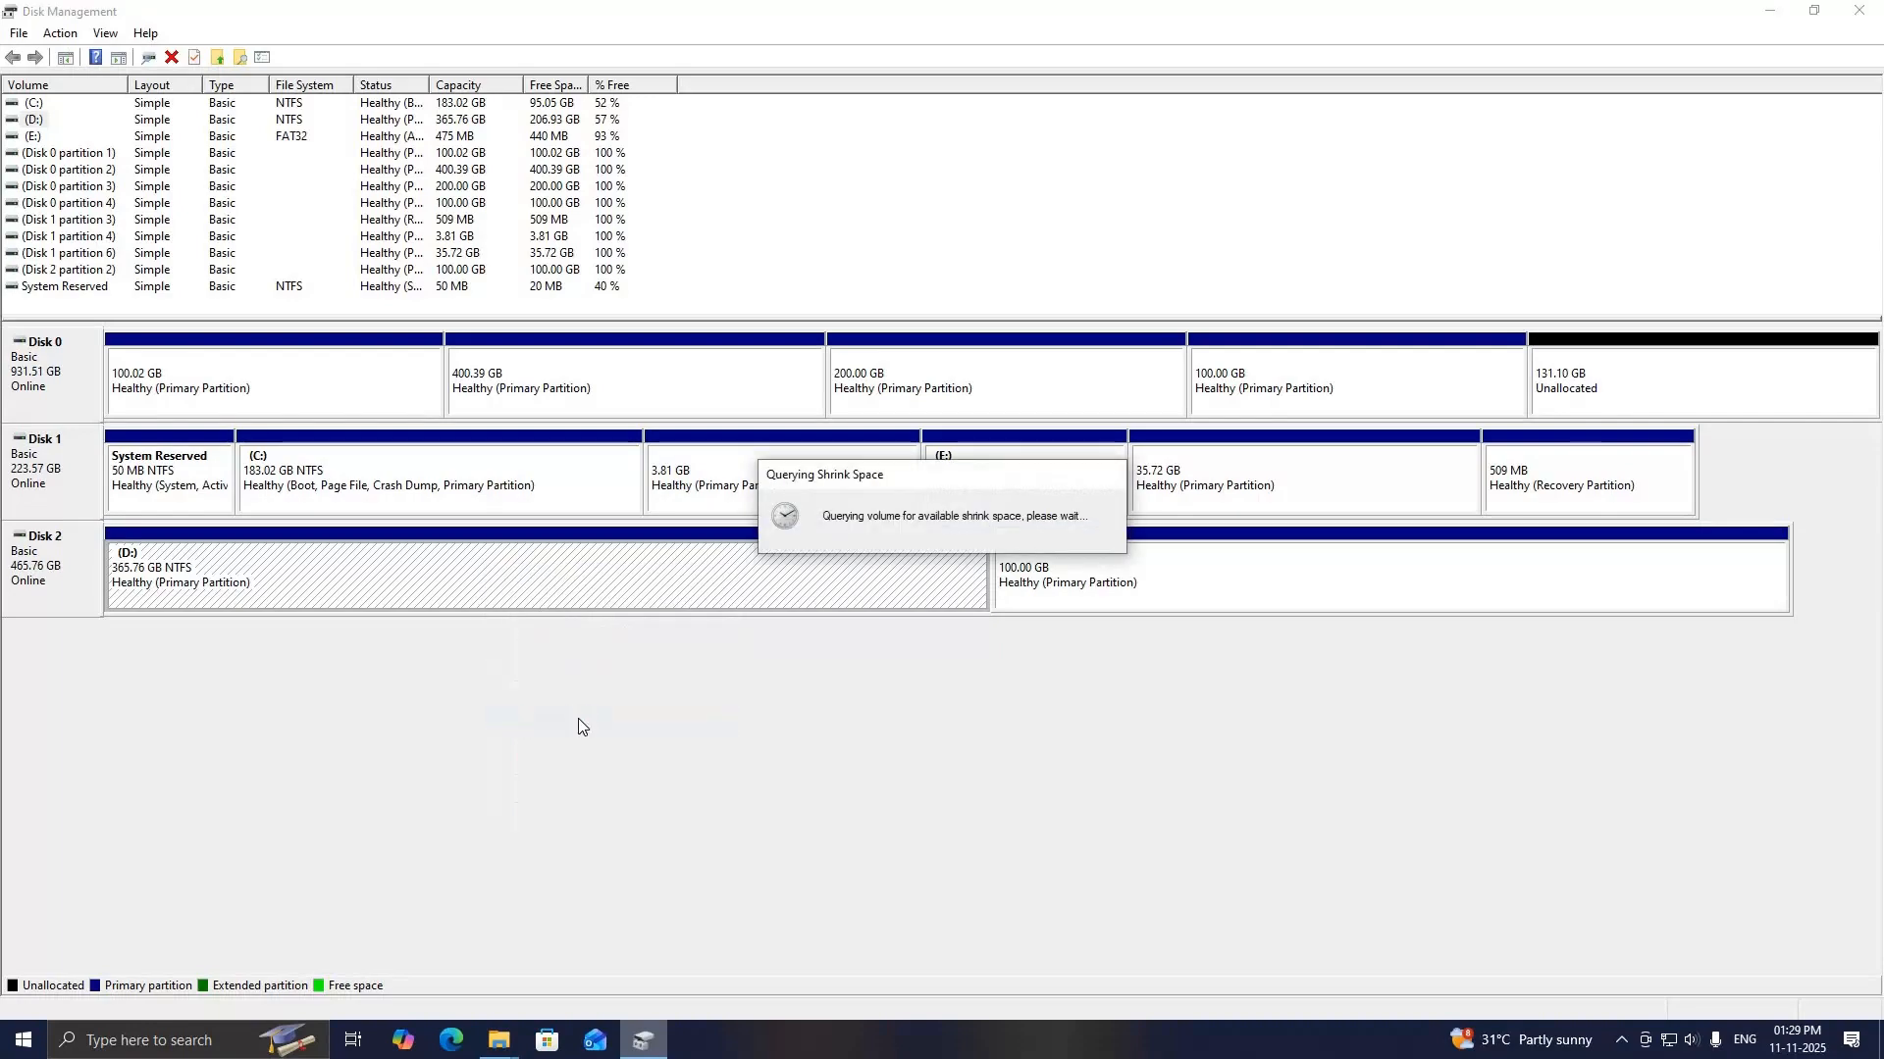
pyautogui.click(1084, 470)
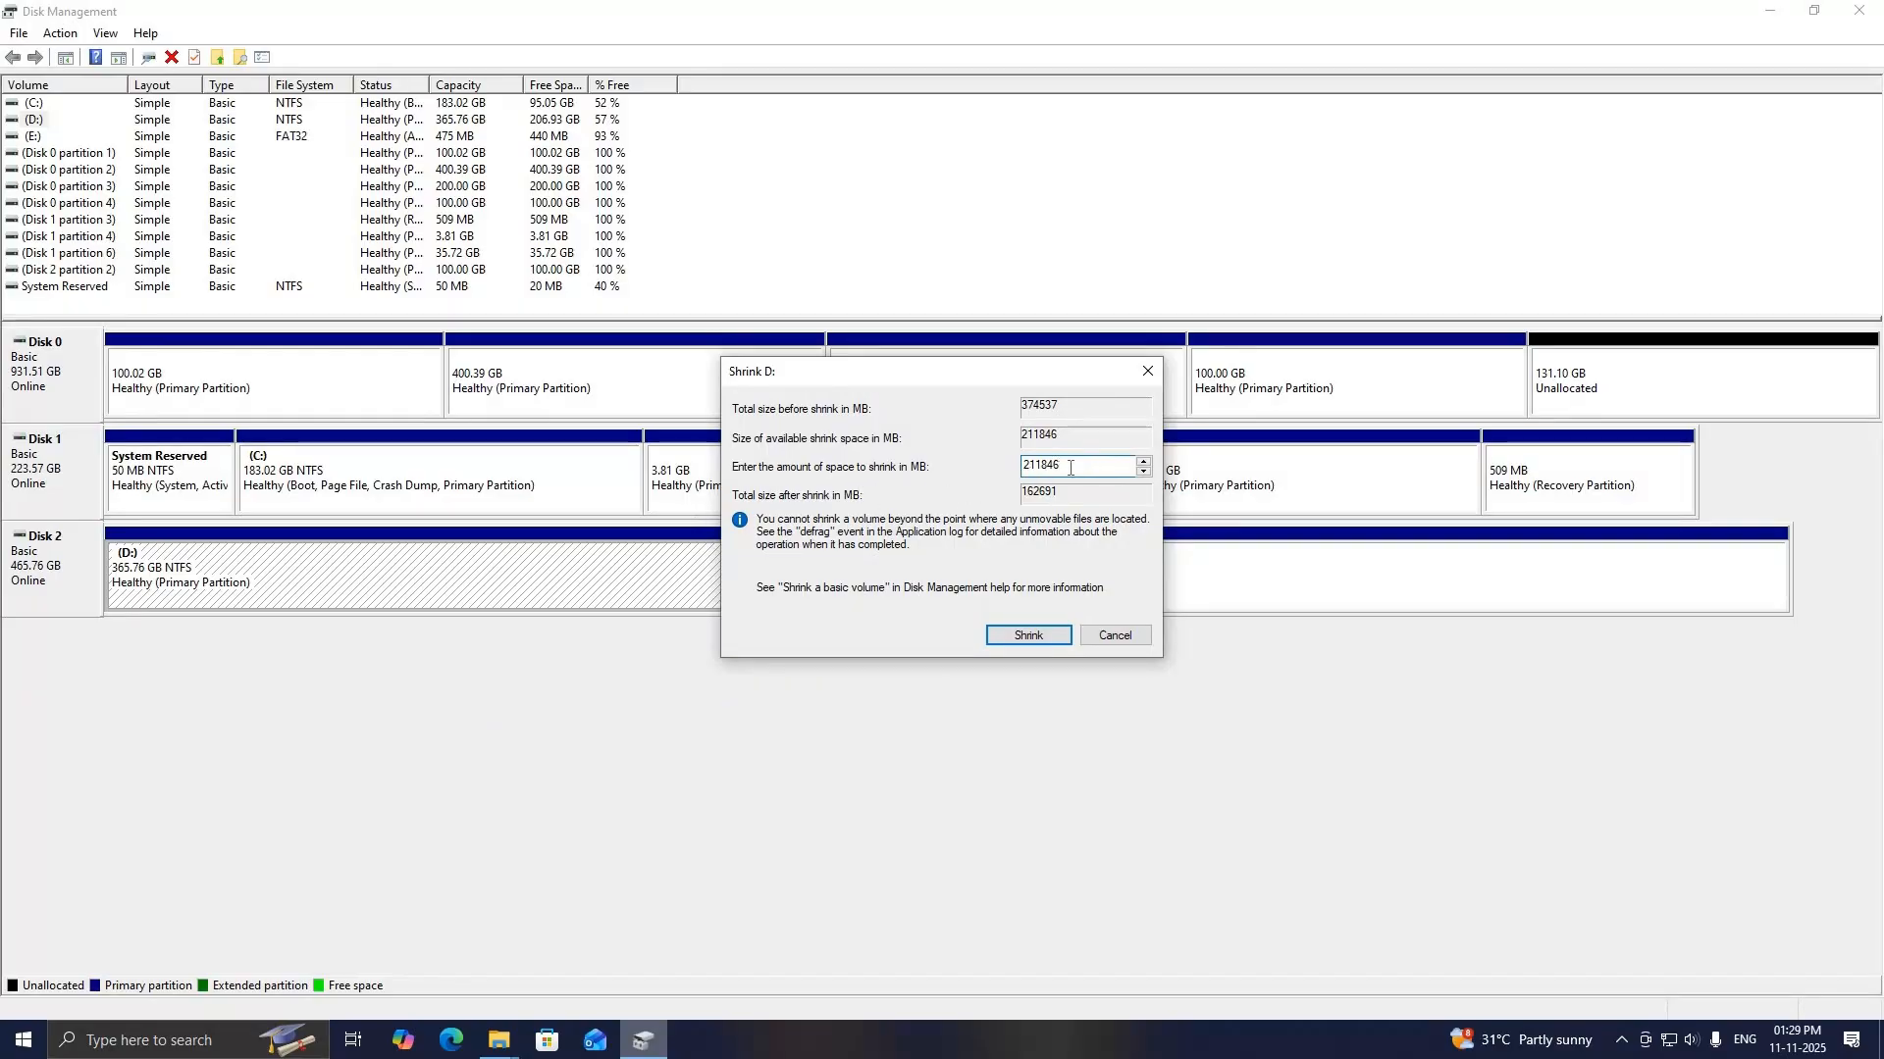
pyautogui.doubleClick(1040, 467)
pyautogui.press('BackSpace')
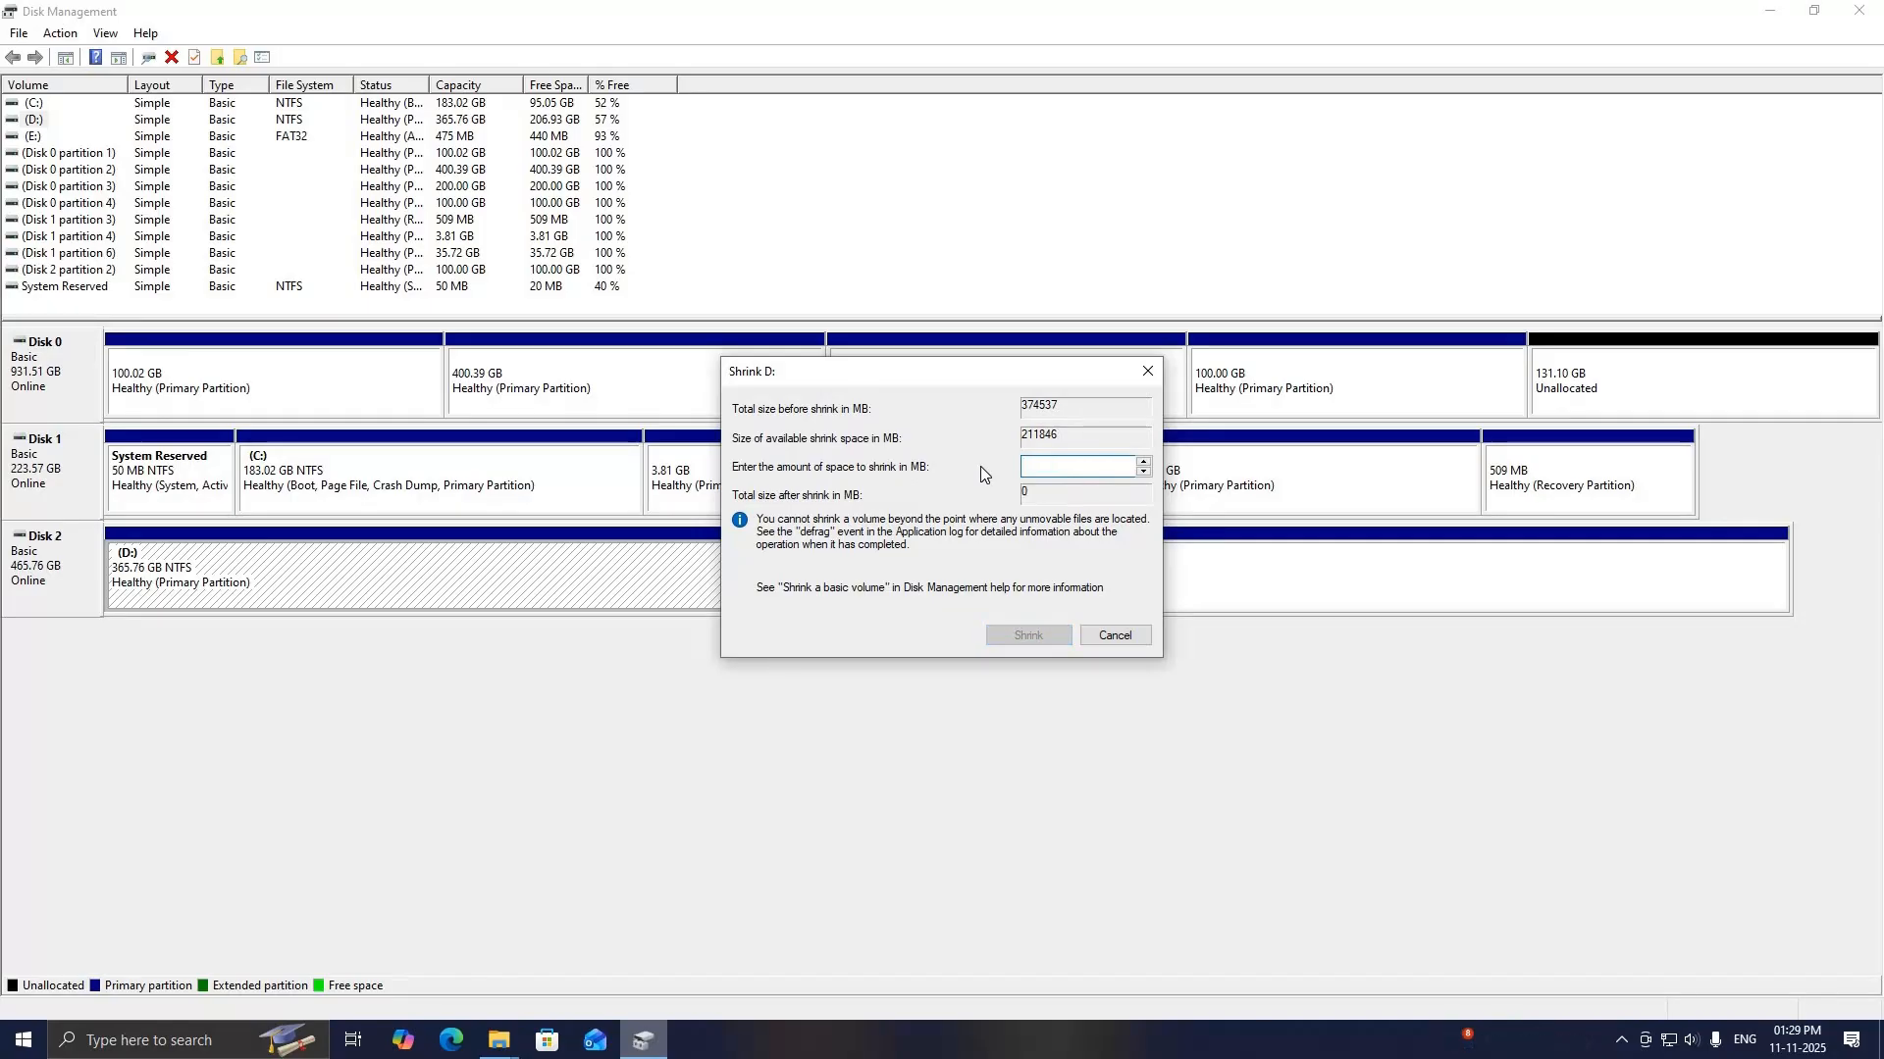
pyautogui.write('51')
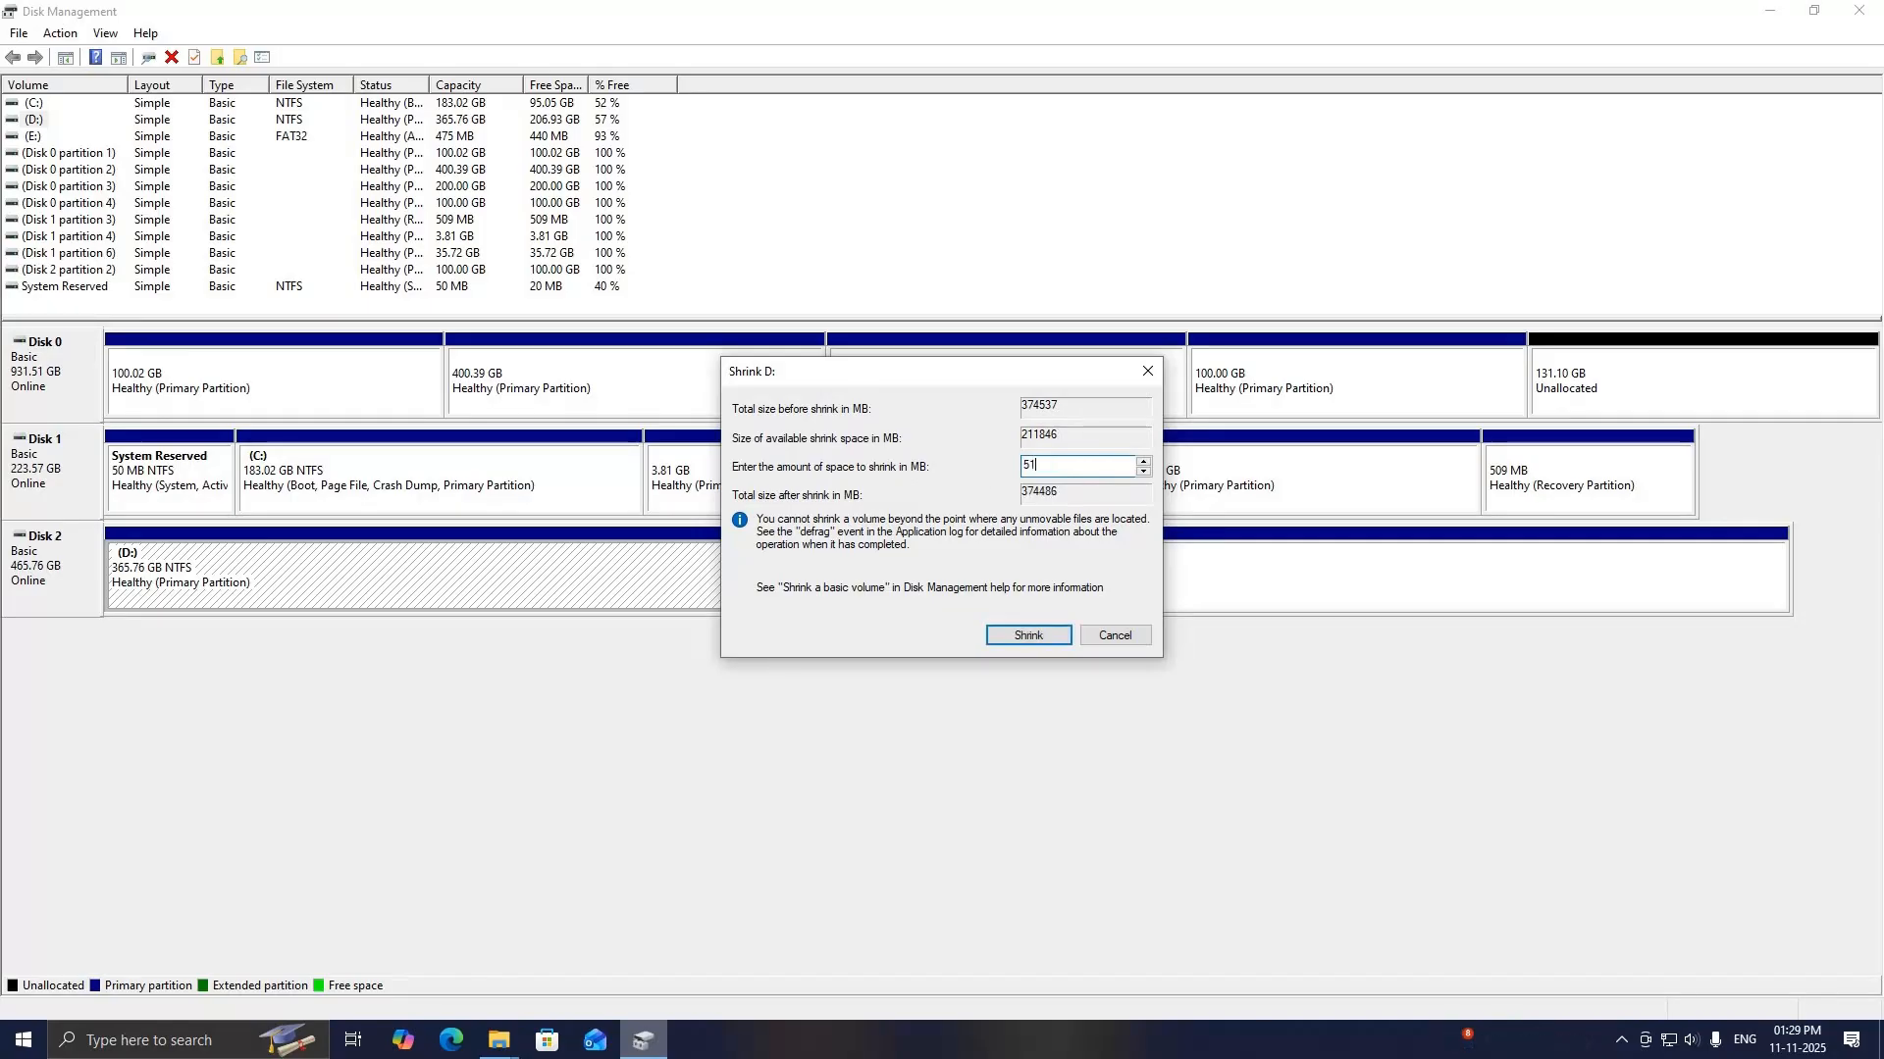
pyautogui.write('200')
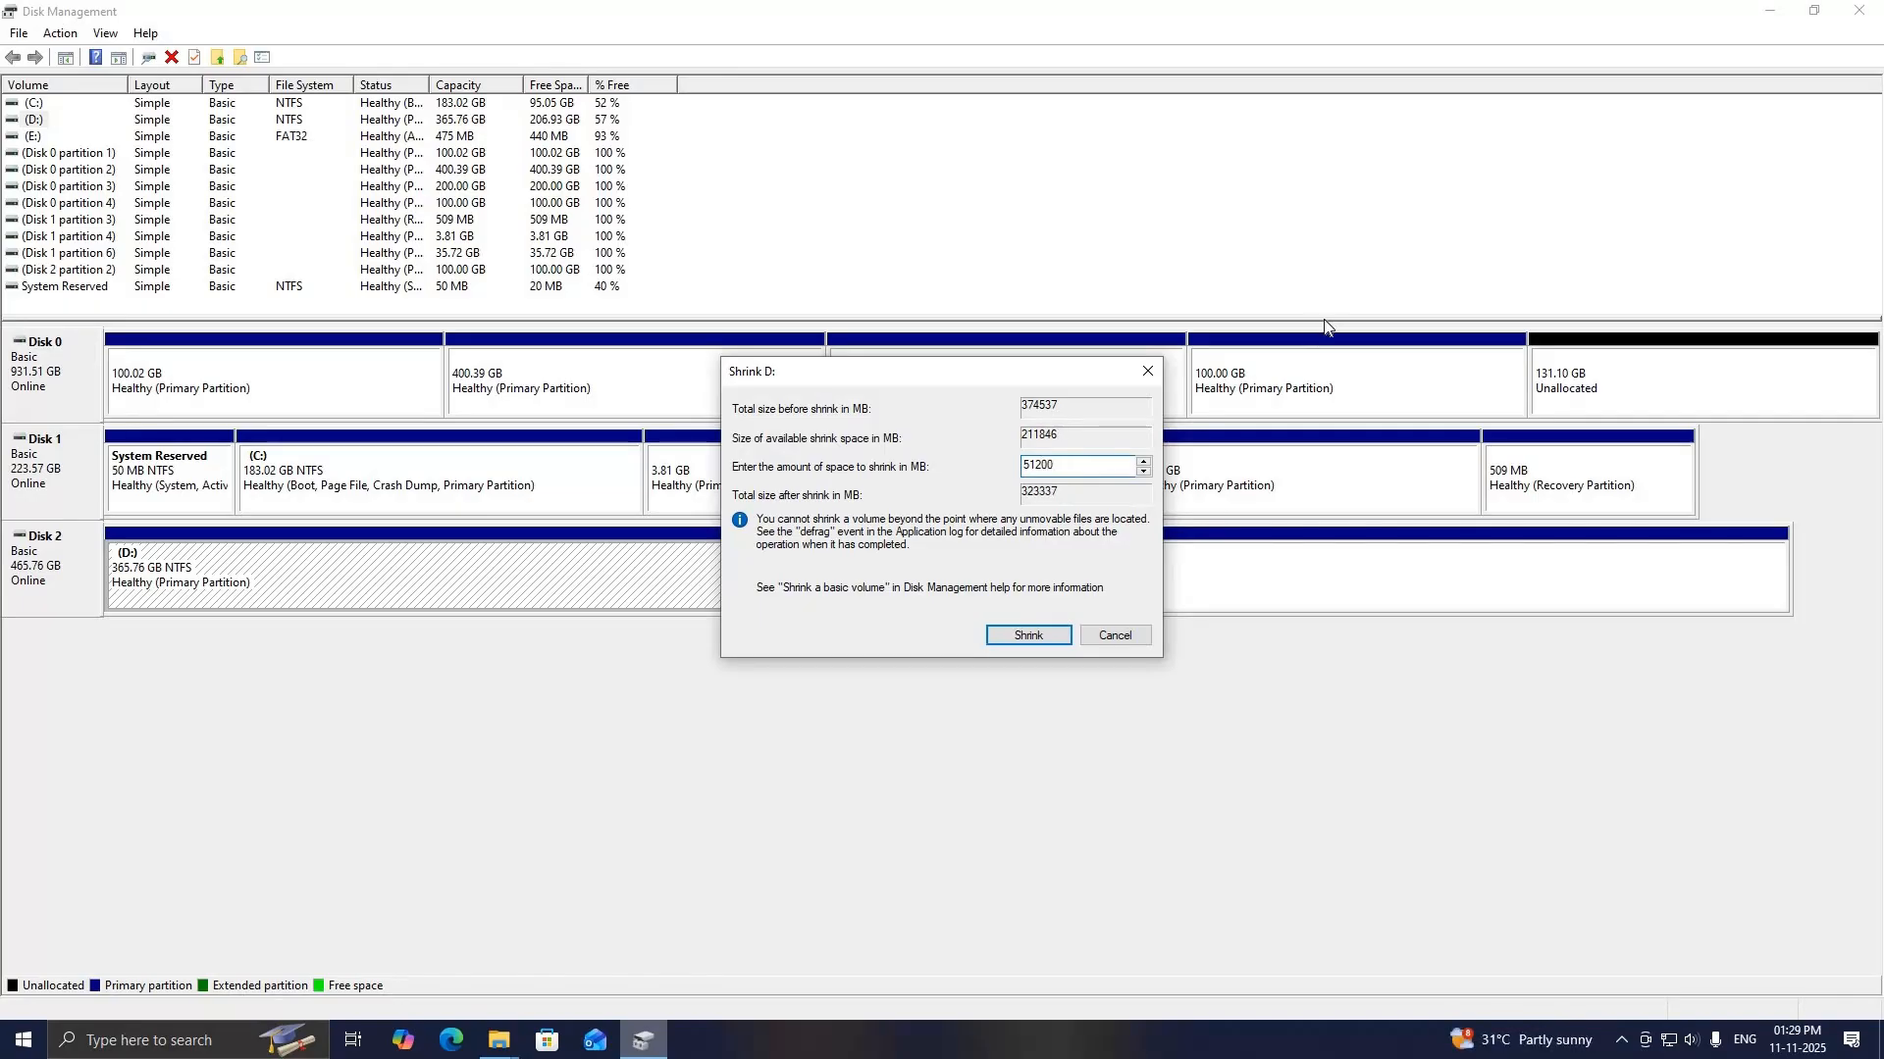
pyautogui.click(1032, 636)
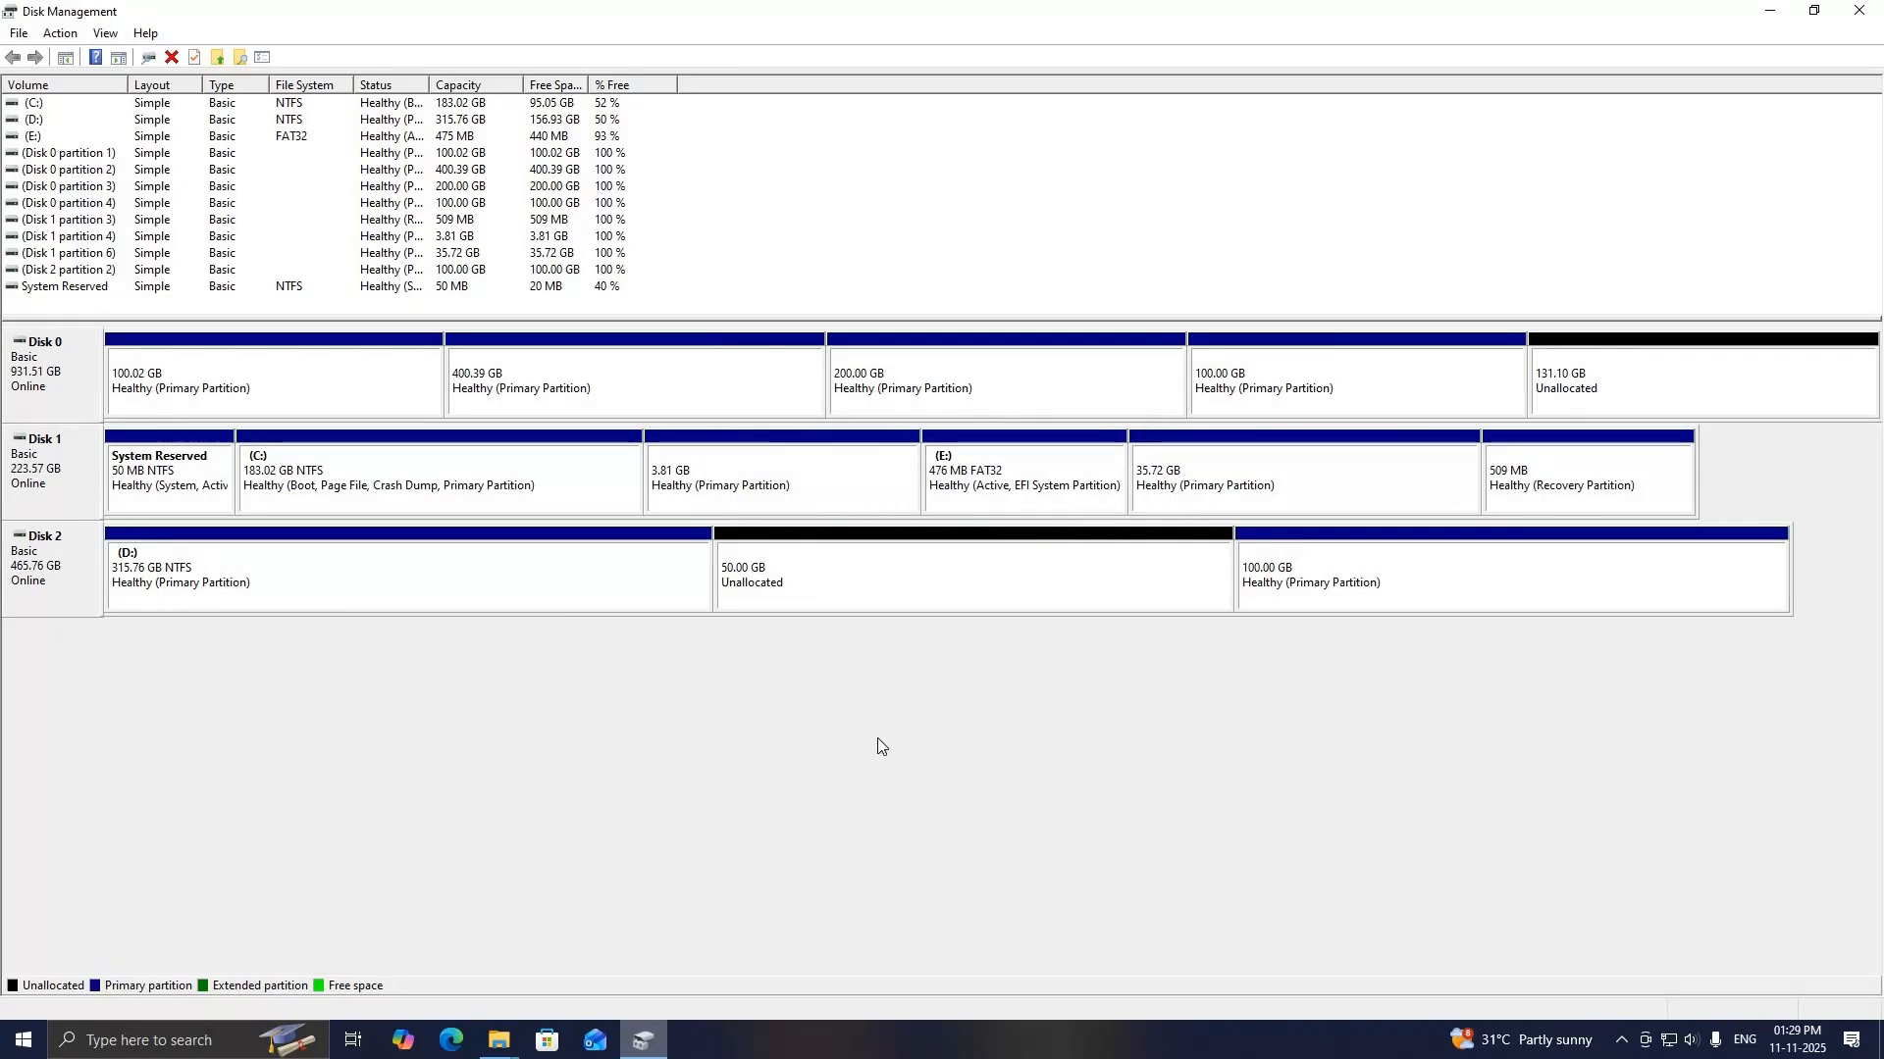
# Step: Switch to This PC in File Explorer and refresh it to check Local Disk (D:)'s capacity after the shrink
pyautogui.click(500, 1040)
pyautogui.click(493, 912)
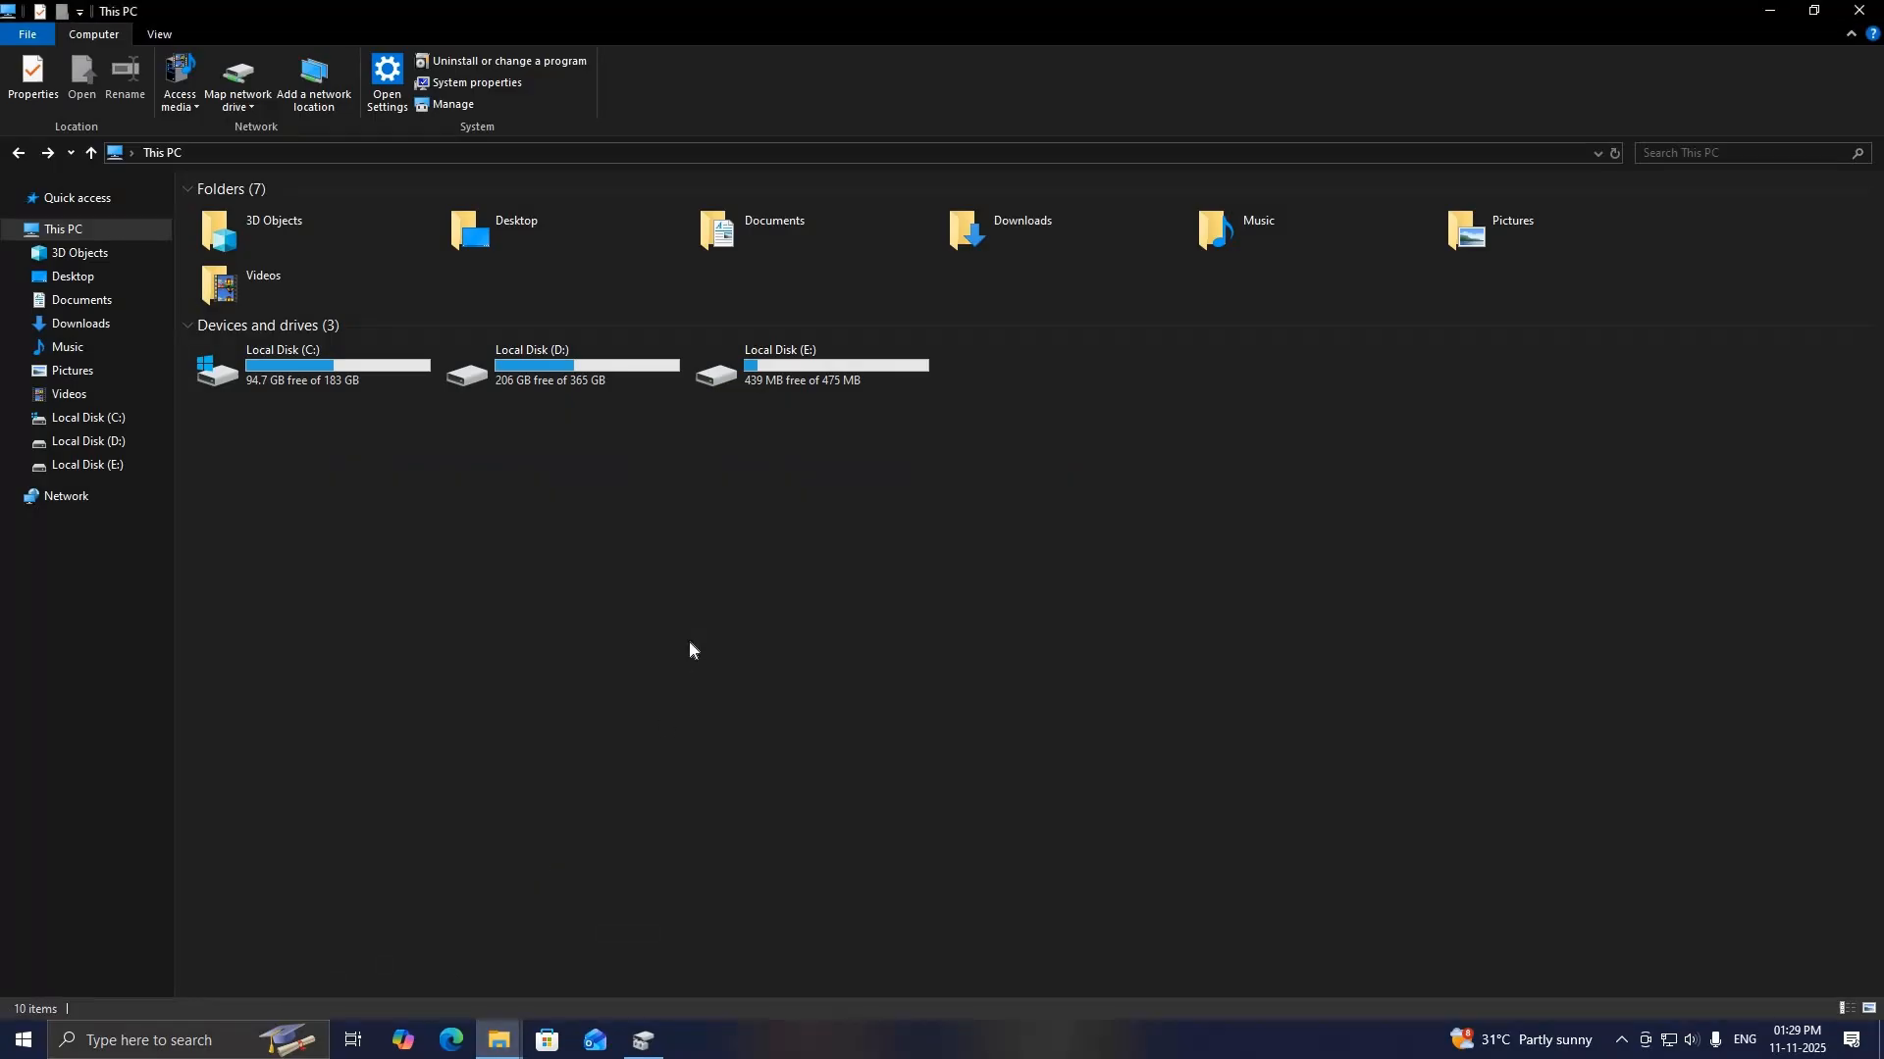
pyautogui.rightClick(554, 502)
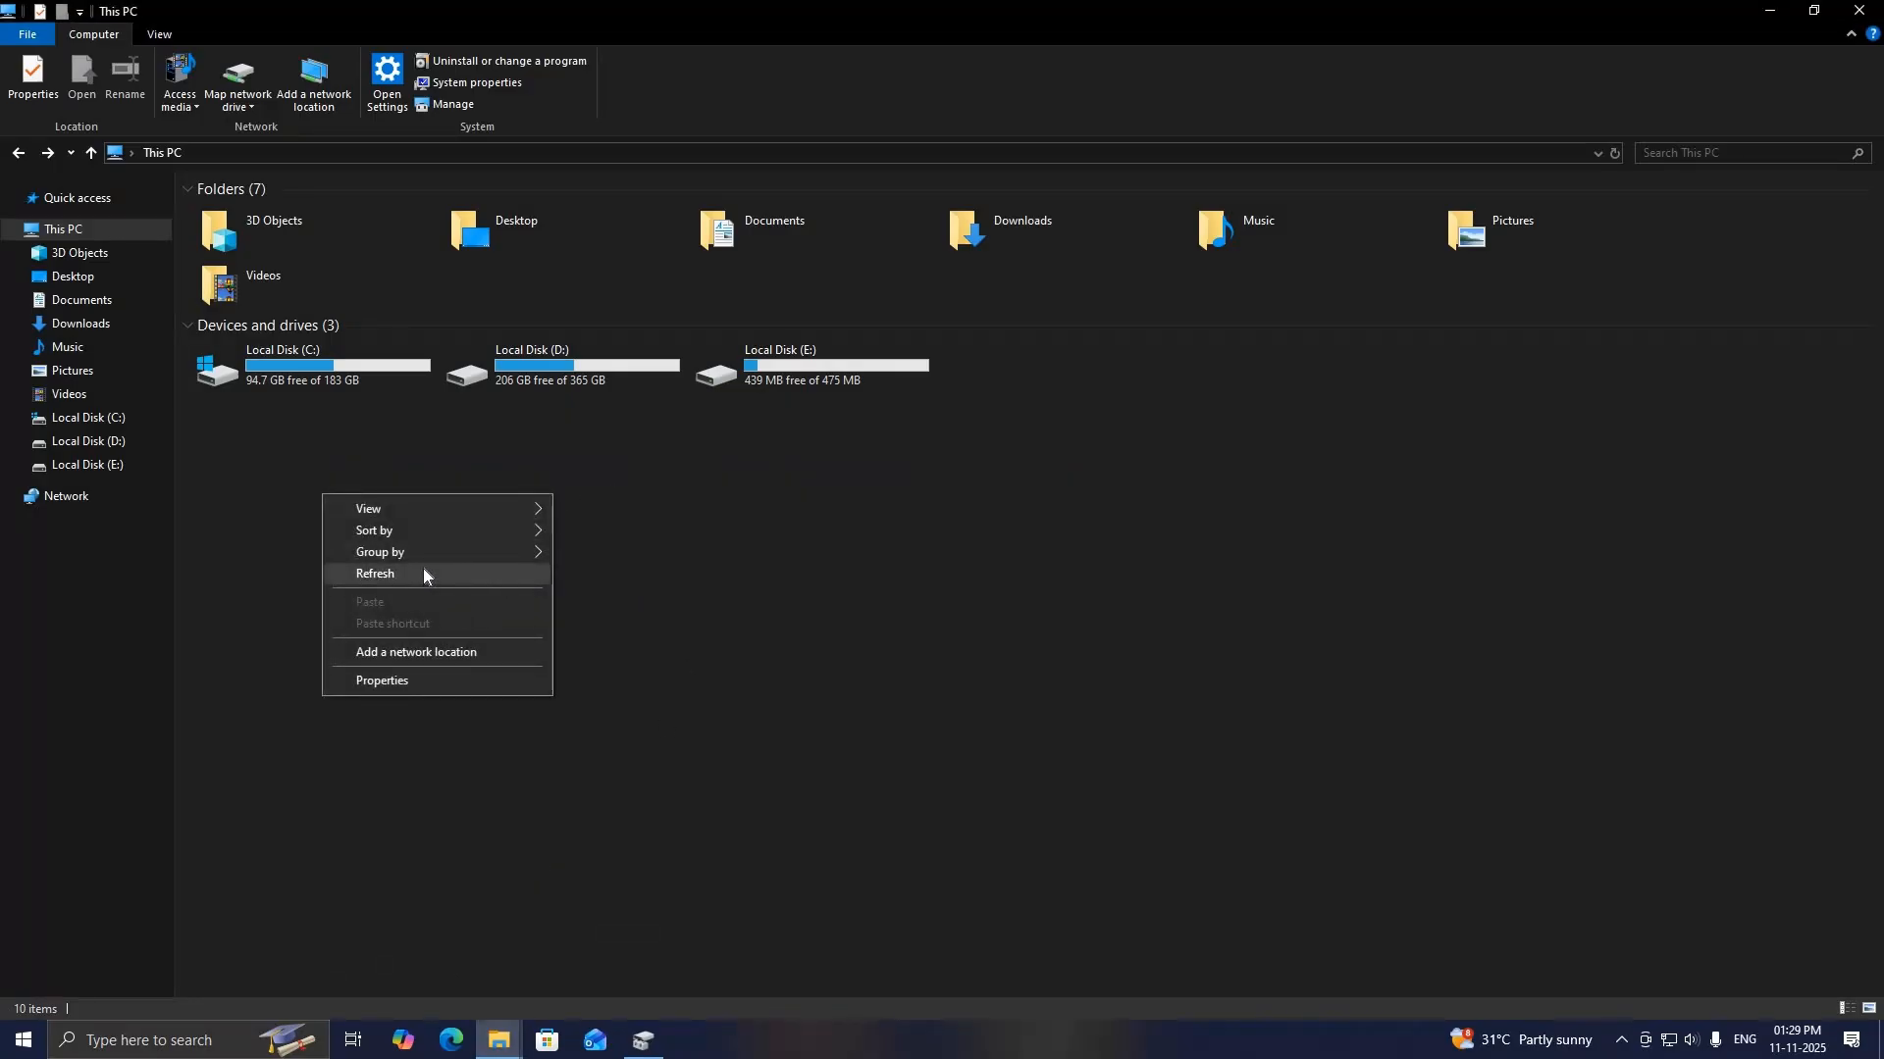
pyautogui.click(422, 571)
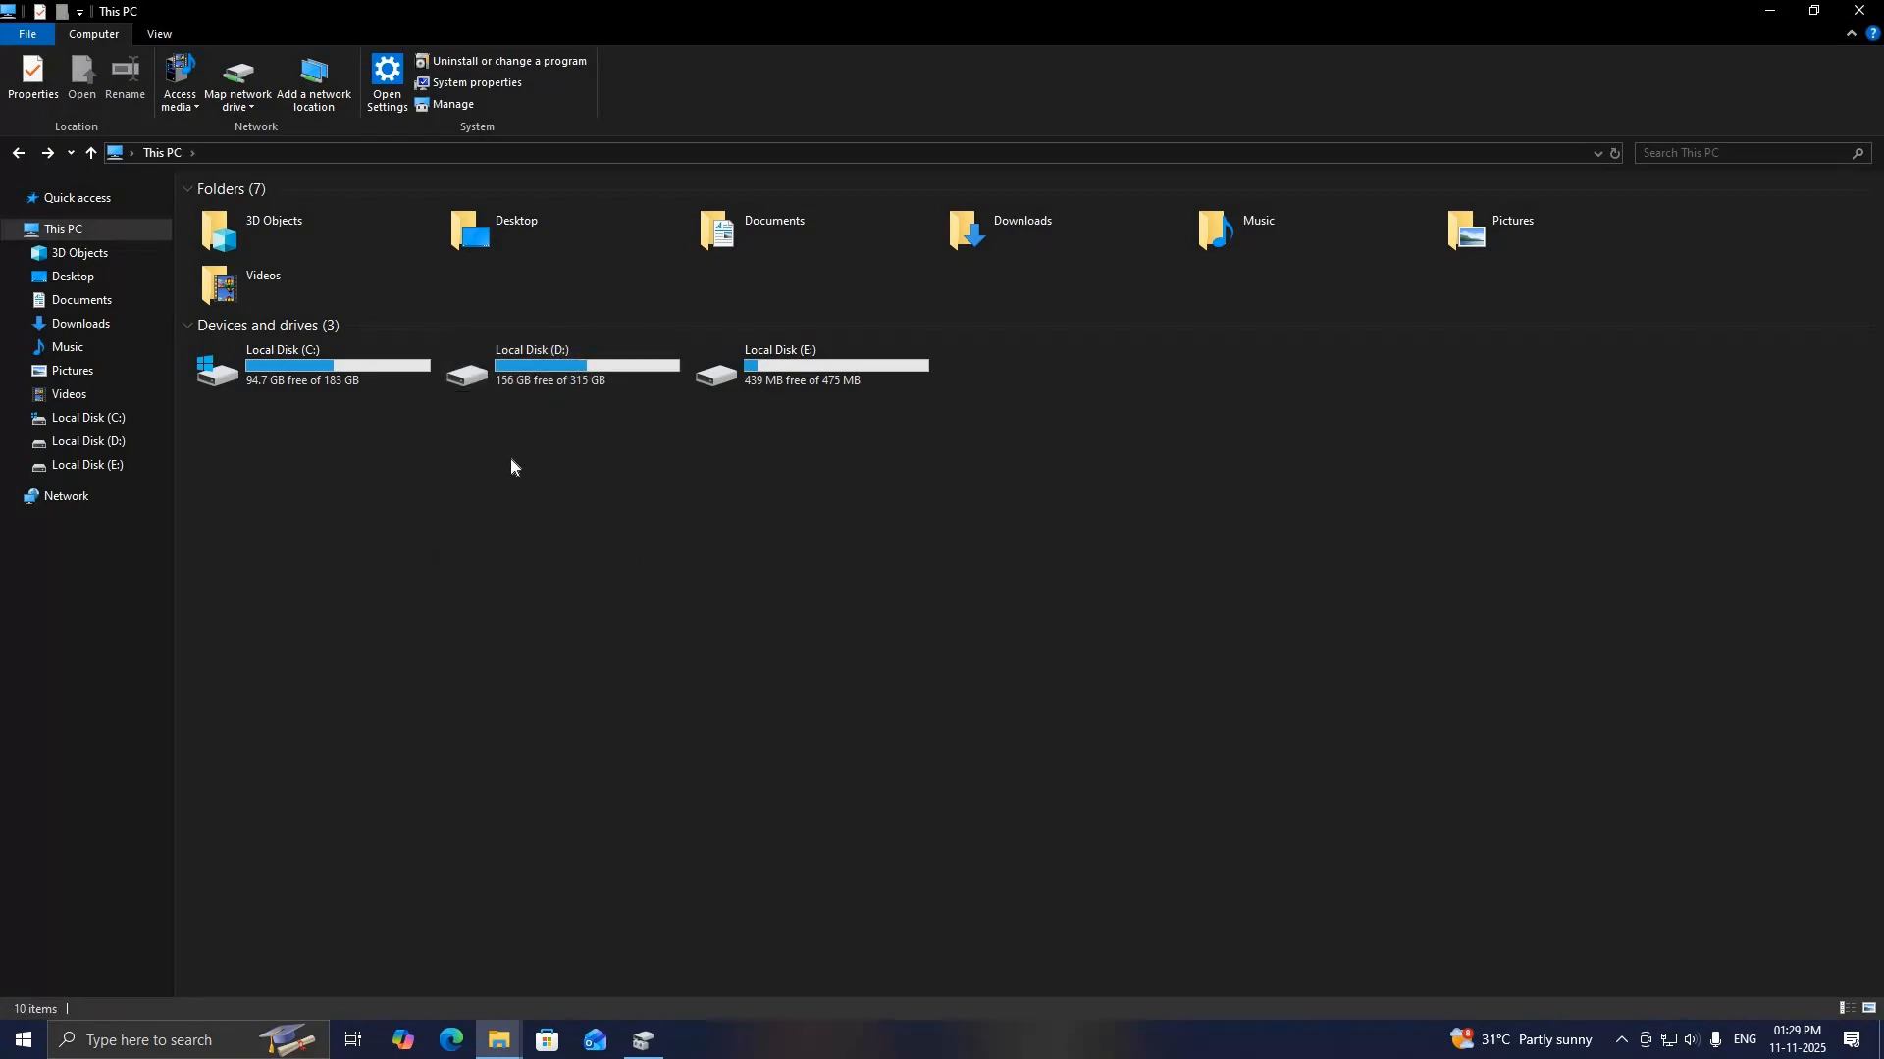